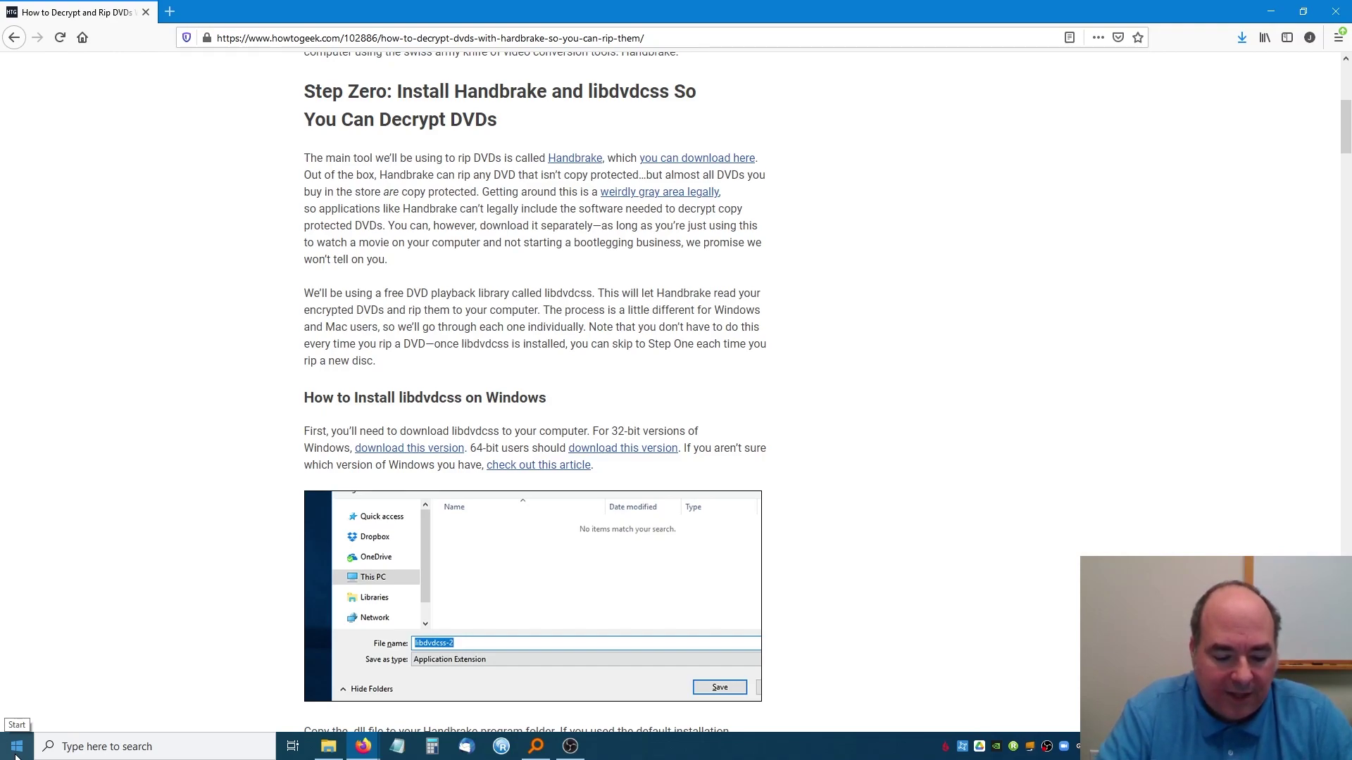
Step: Launch VLC media player and set up Open Disc playback from the CHICAGO DVD in drive K:
{"action": "left_click", "coordinate": [16, 748]}
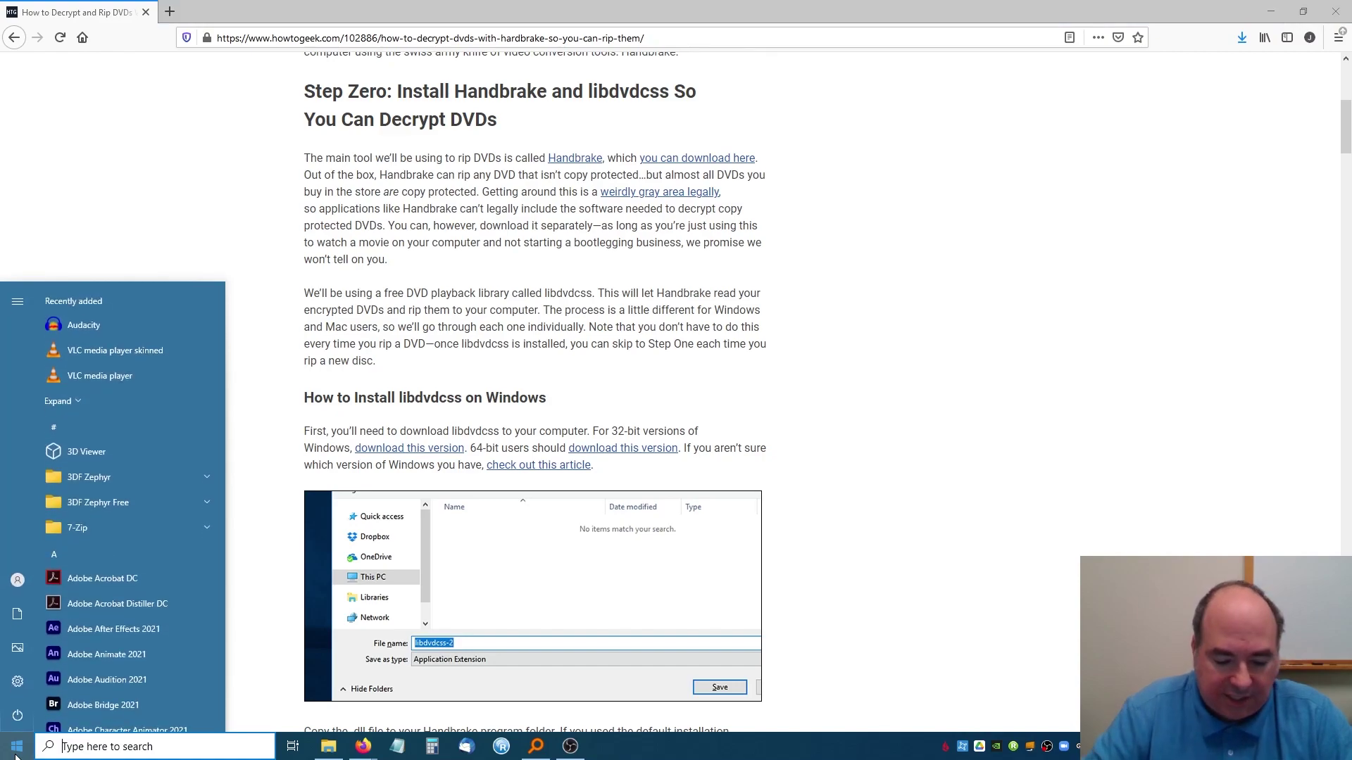
{"action": "type", "text": "vlc"}
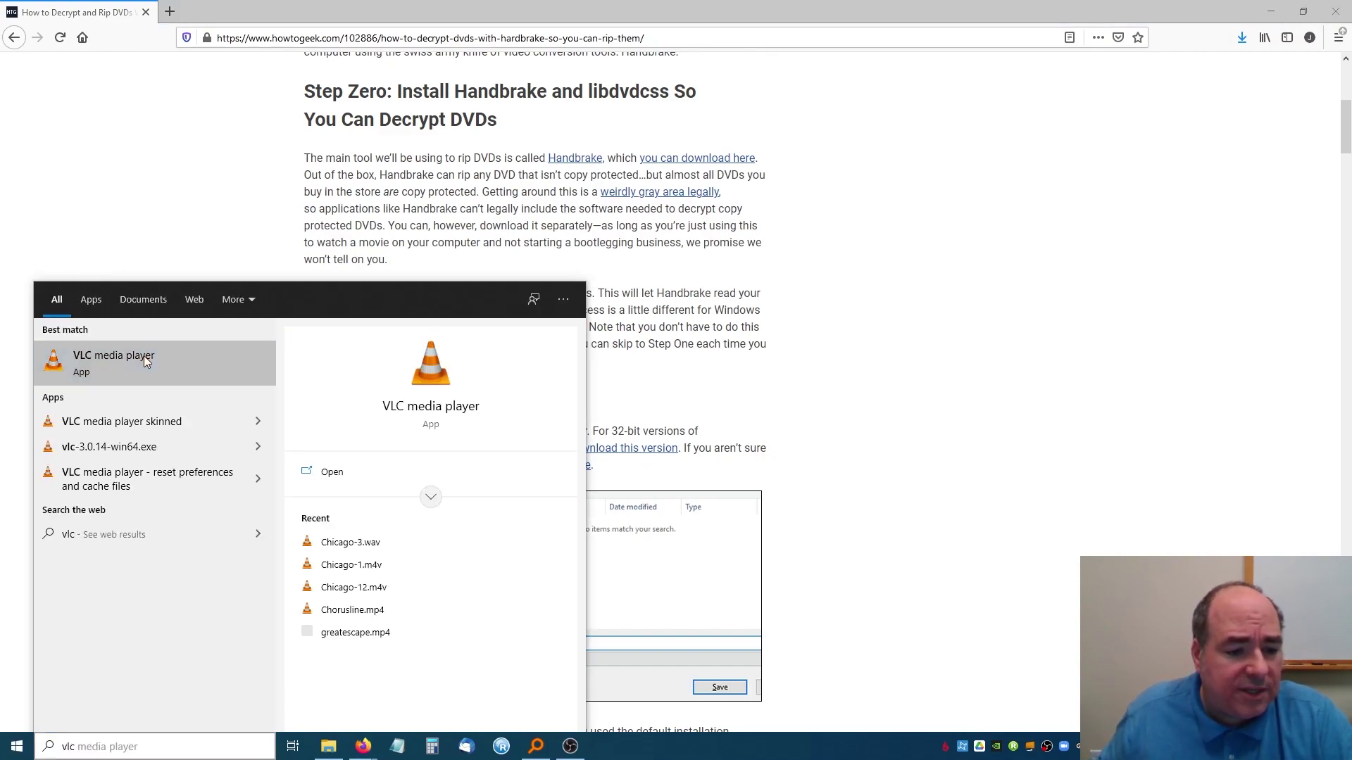
{"action": "left_click", "coordinate": [145, 360]}
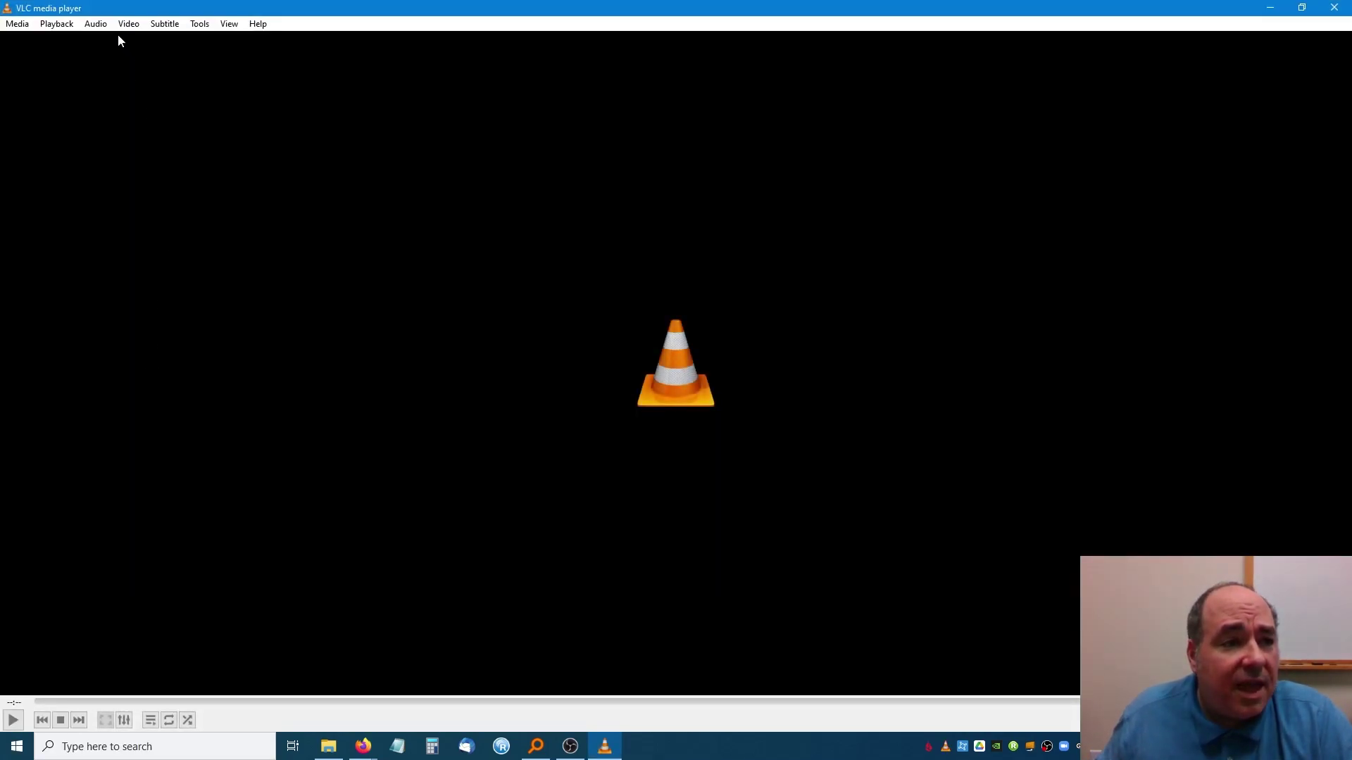
{"action": "left_click", "coordinate": [16, 29]}
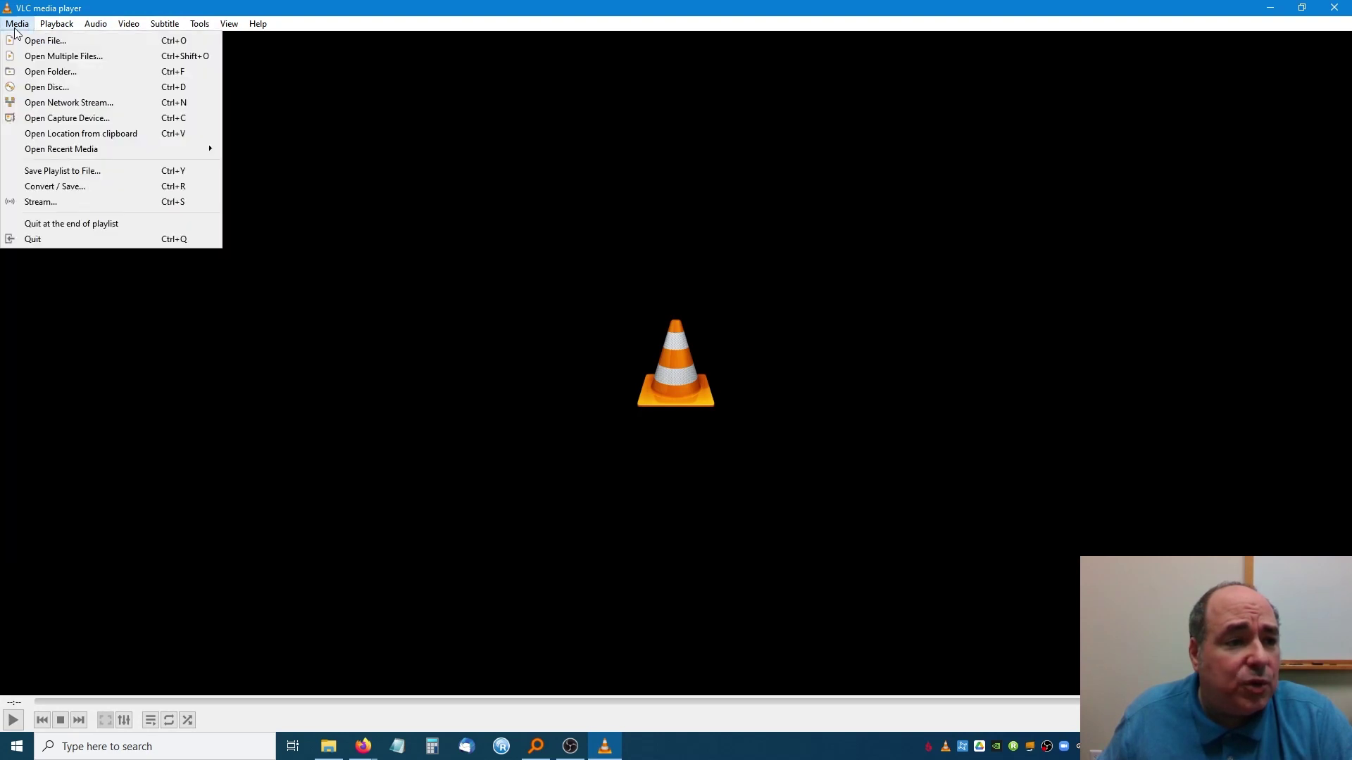
{"action": "left_click", "coordinate": [55, 90]}
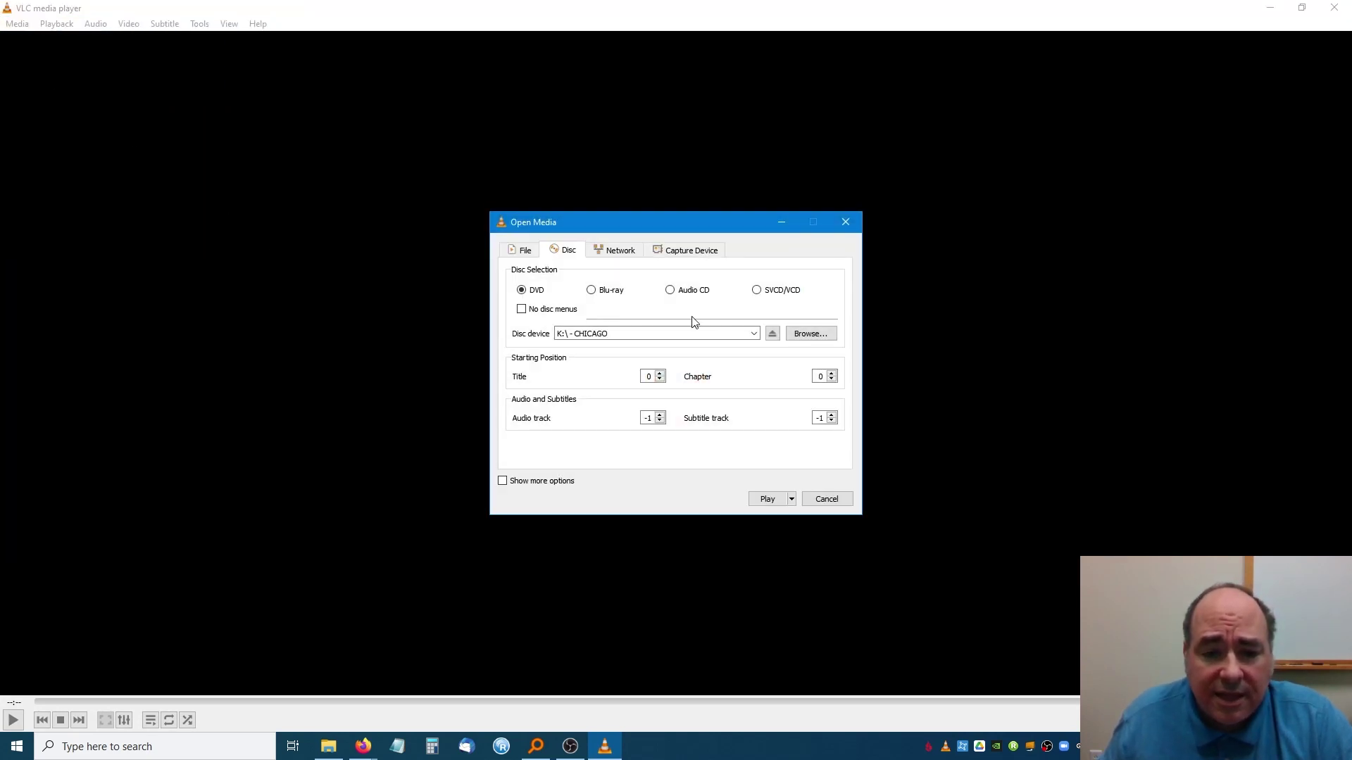
Step: Start the CHICAGO DVD and view the Set Up menu's Audio Options page
{"action": "left_click", "coordinate": [767, 499]}
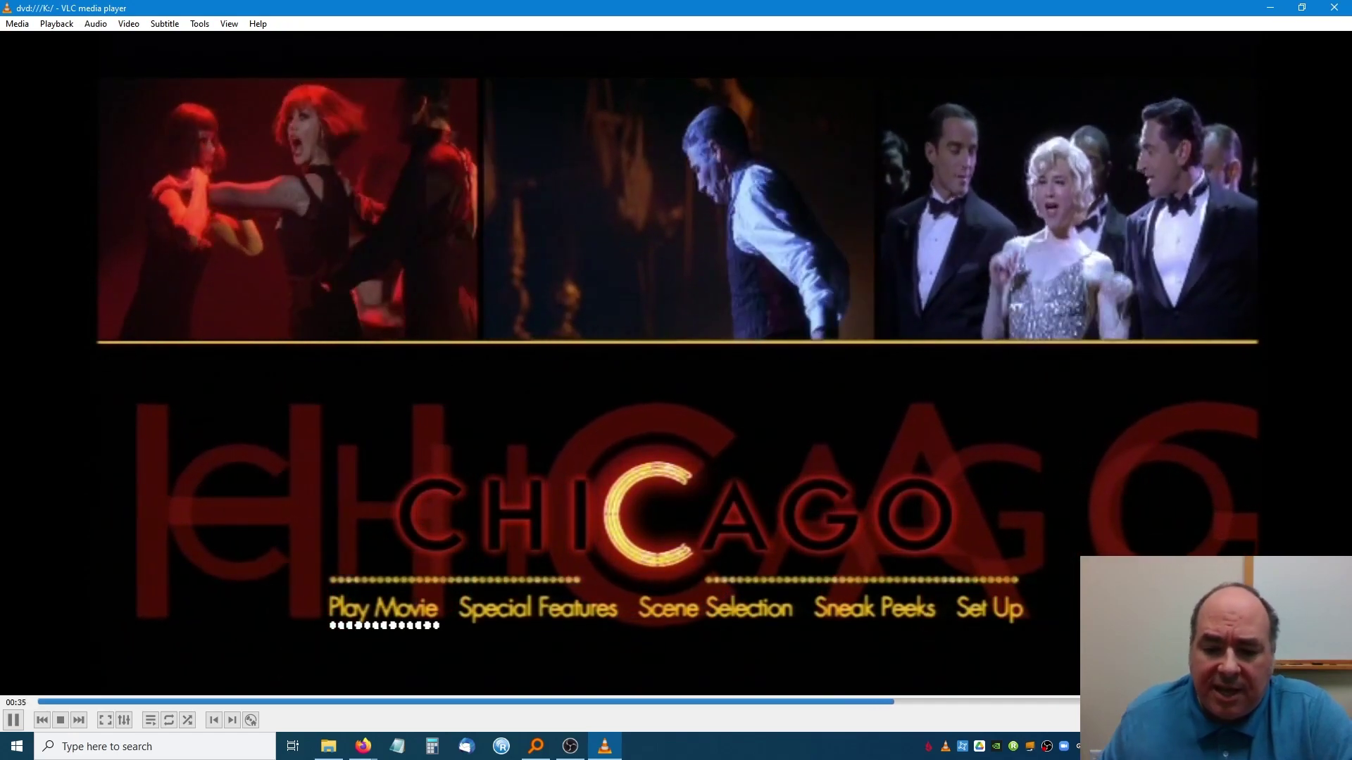
{"action": "left_click", "coordinate": [1001, 619]}
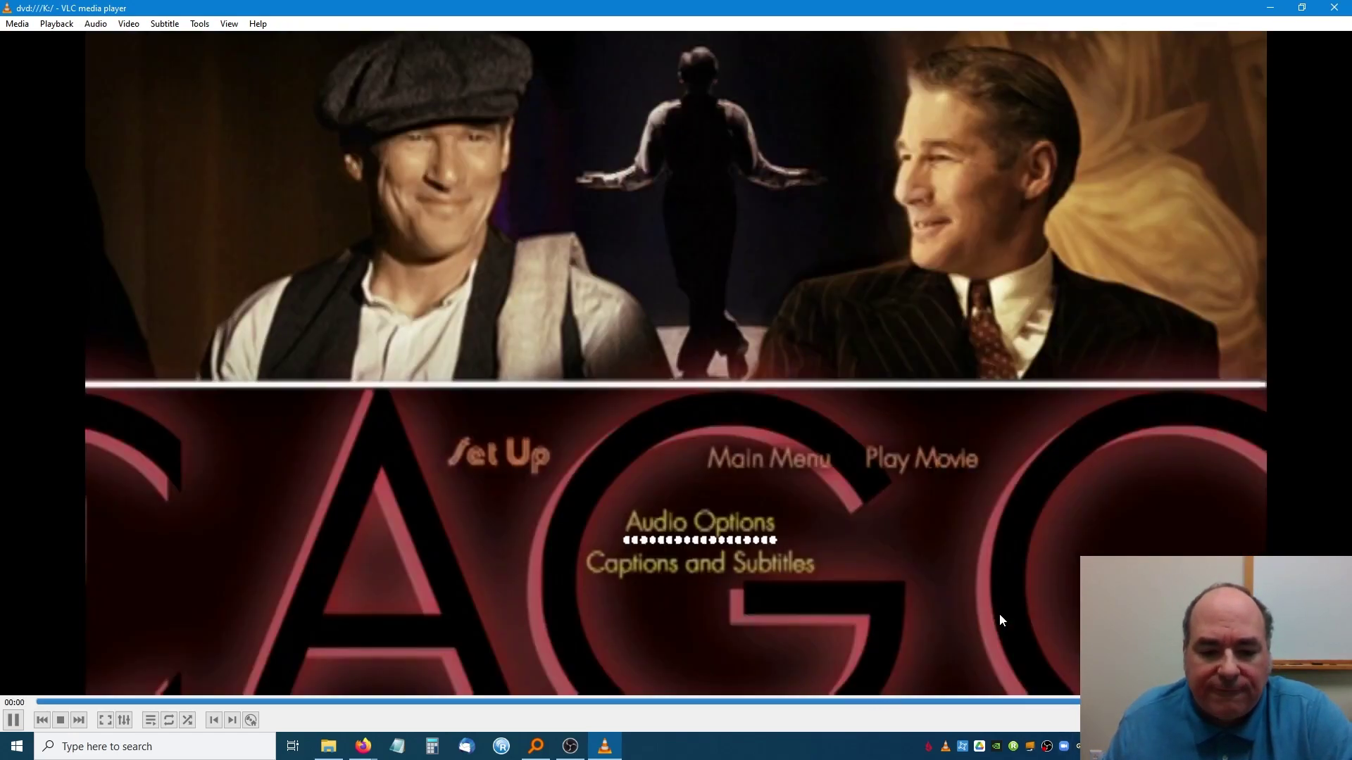
{"action": "left_click", "coordinate": [694, 528]}
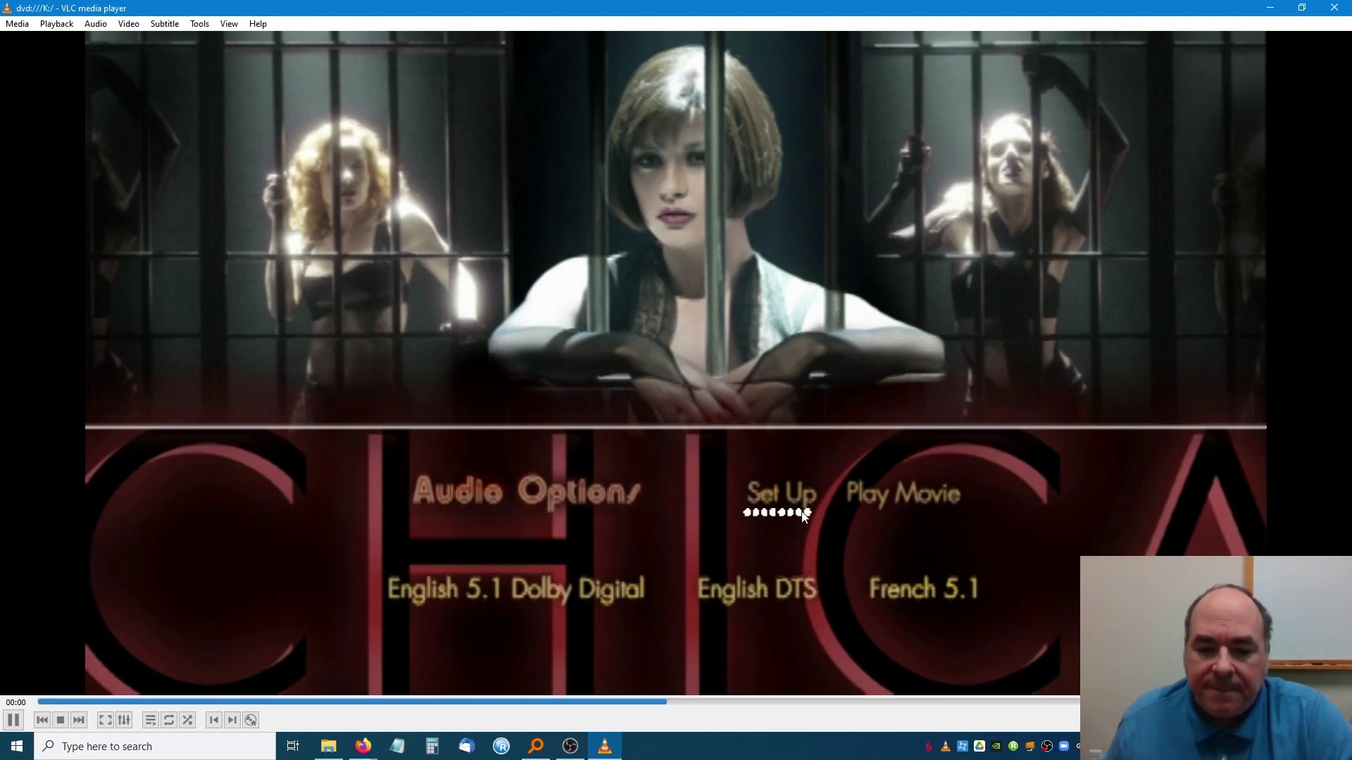
Step: Pick Spanish Subtitles under Captions and Subtitles, then go to the Special Features page
{"action": "left_click", "coordinate": [772, 494]}
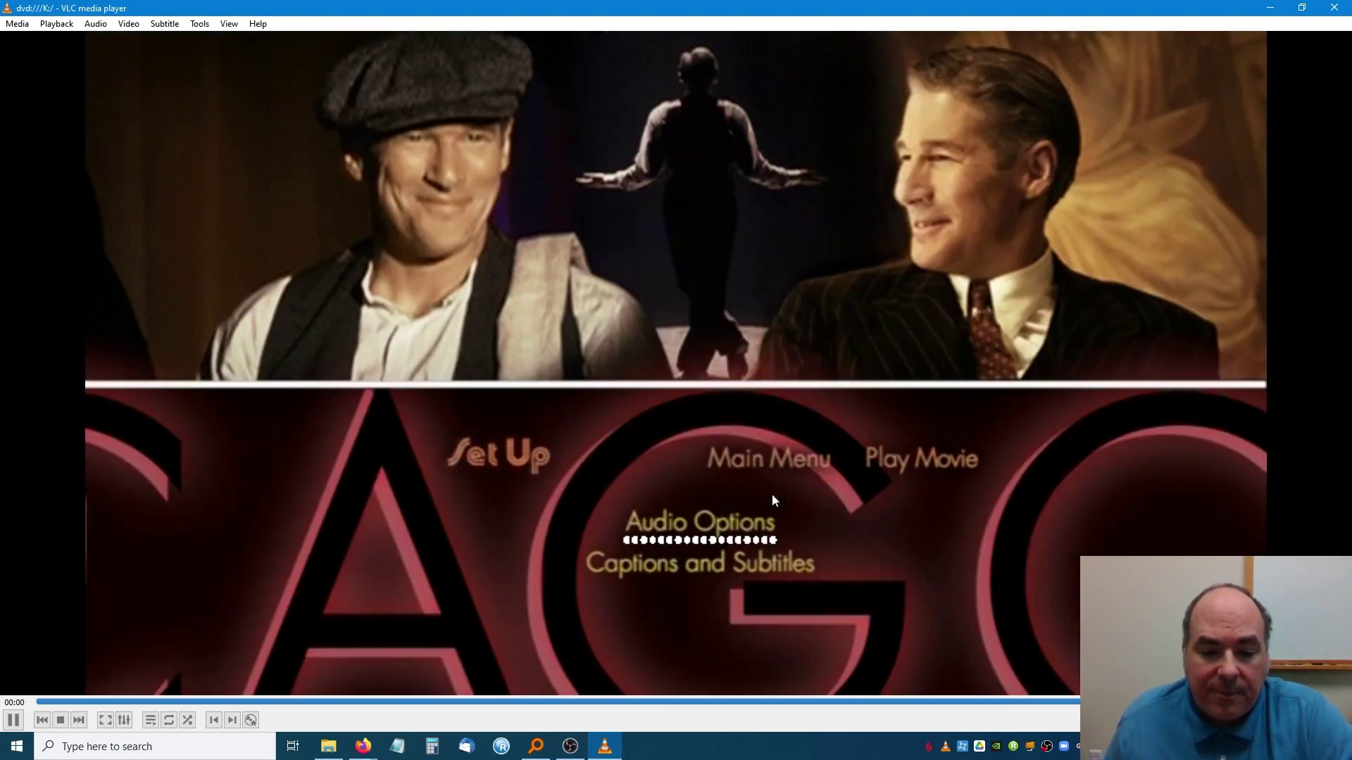
{"action": "left_click", "coordinate": [715, 567]}
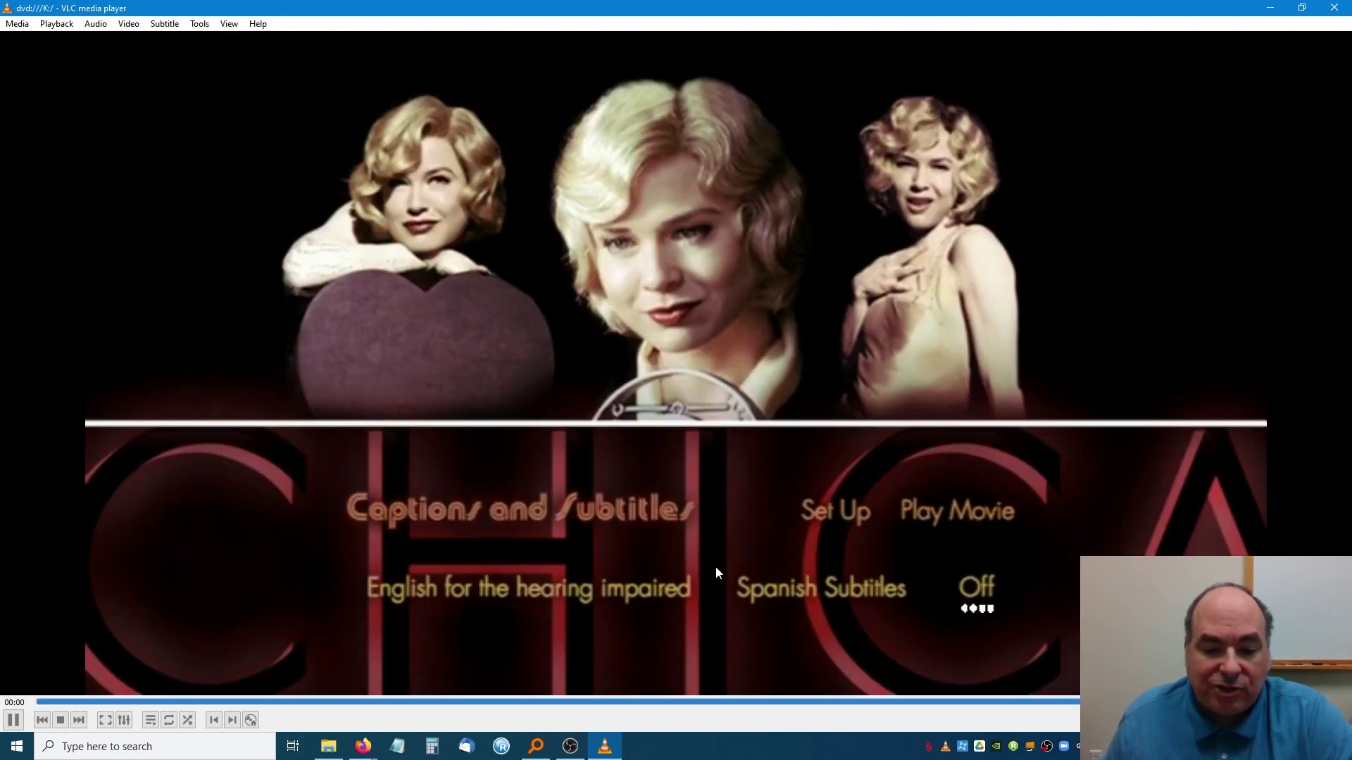
{"action": "left_click", "coordinate": [798, 572]}
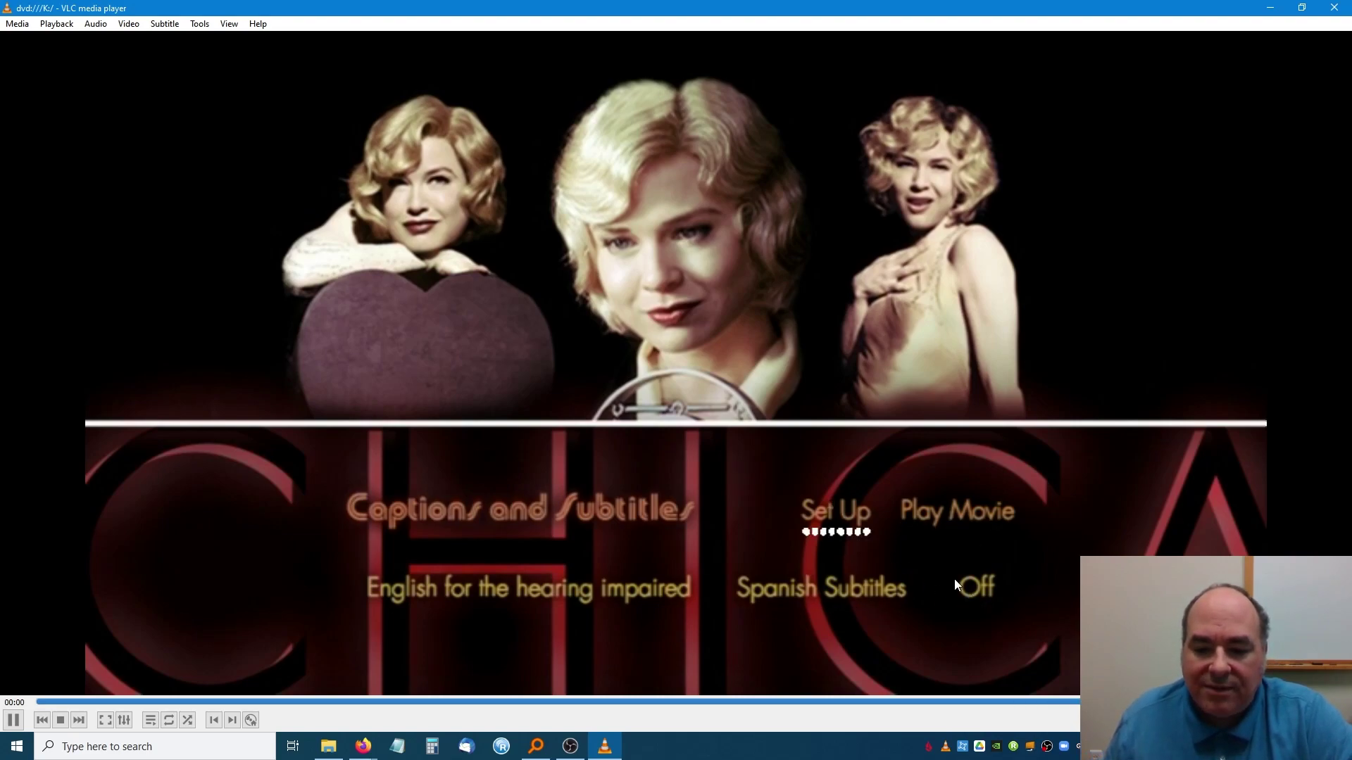
{"action": "left_click", "coordinate": [834, 517]}
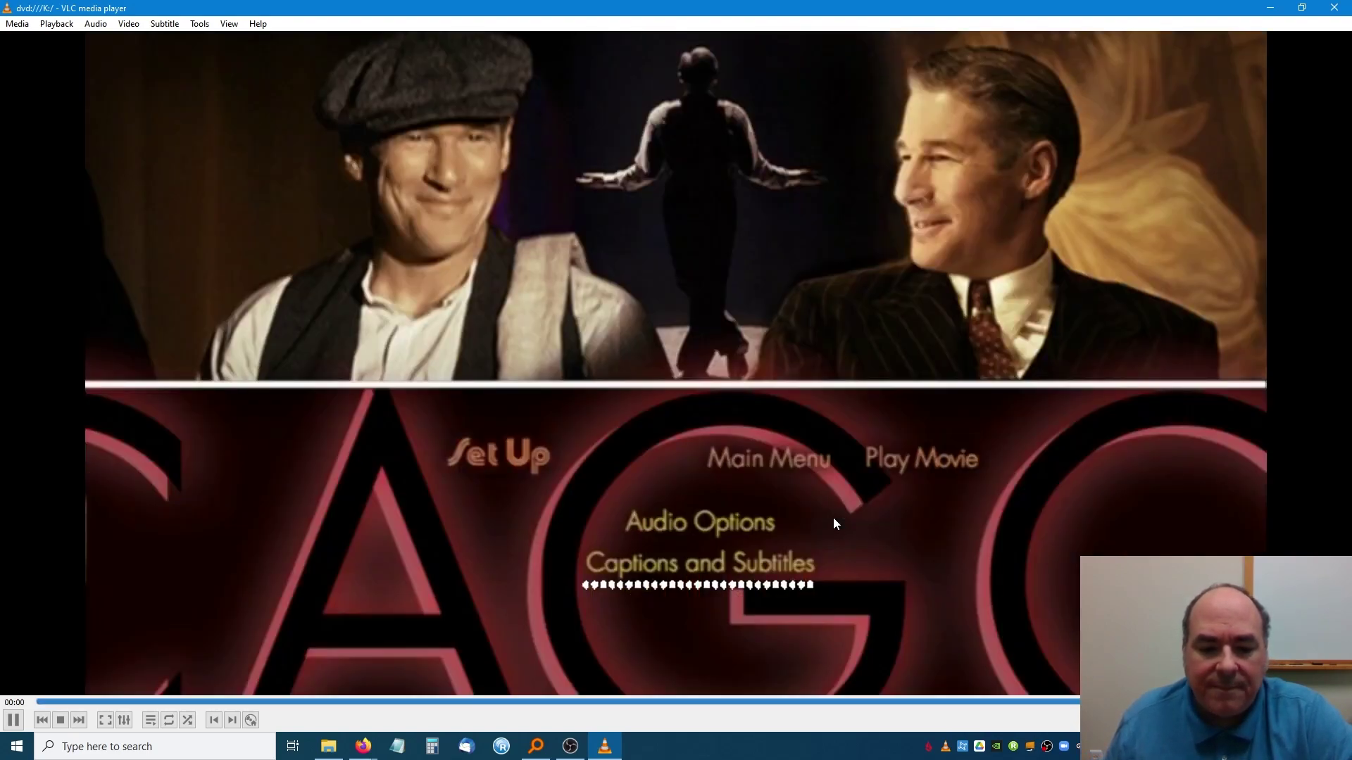
{"action": "left_click", "coordinate": [752, 465]}
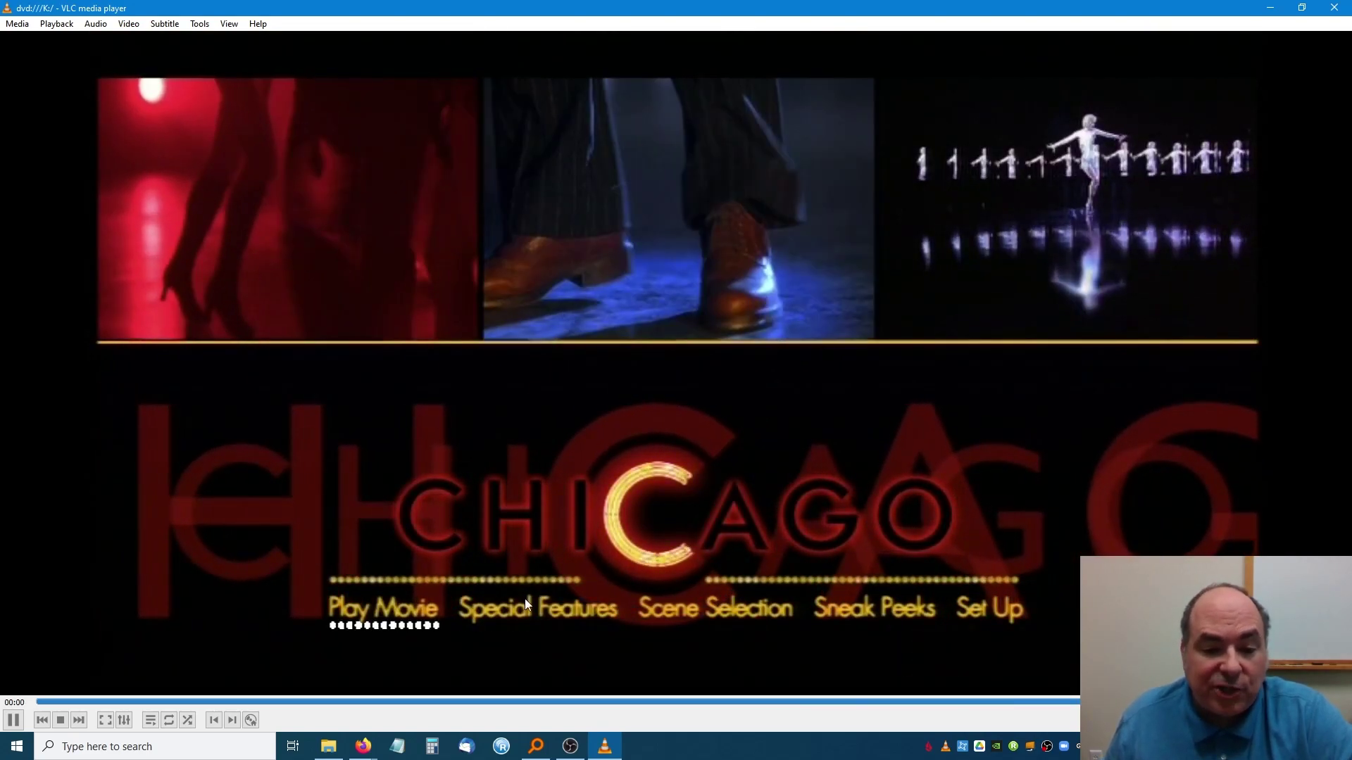
{"action": "left_click", "coordinate": [525, 598]}
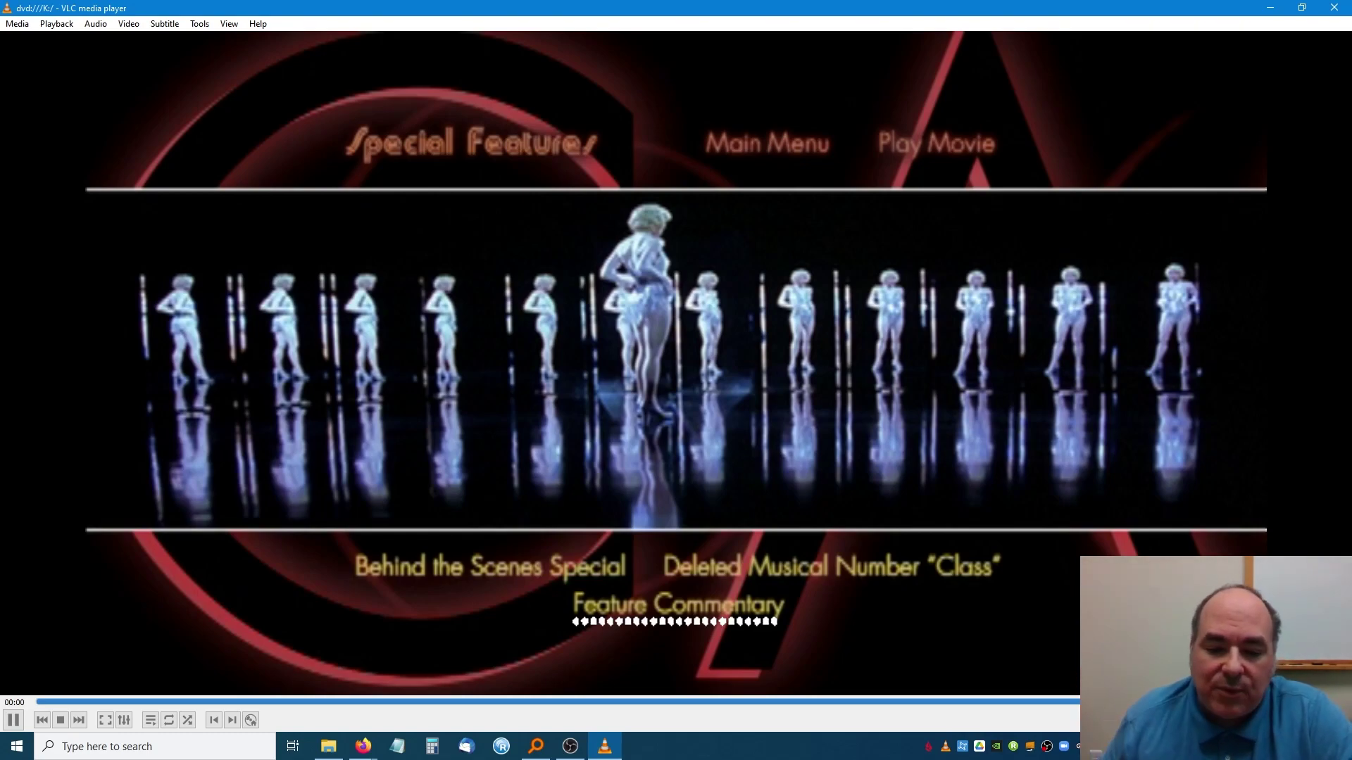
Step: Return to the DVD main menu and jump to playing Title 2 via Playback > Title
{"action": "left_click", "coordinate": [775, 142]}
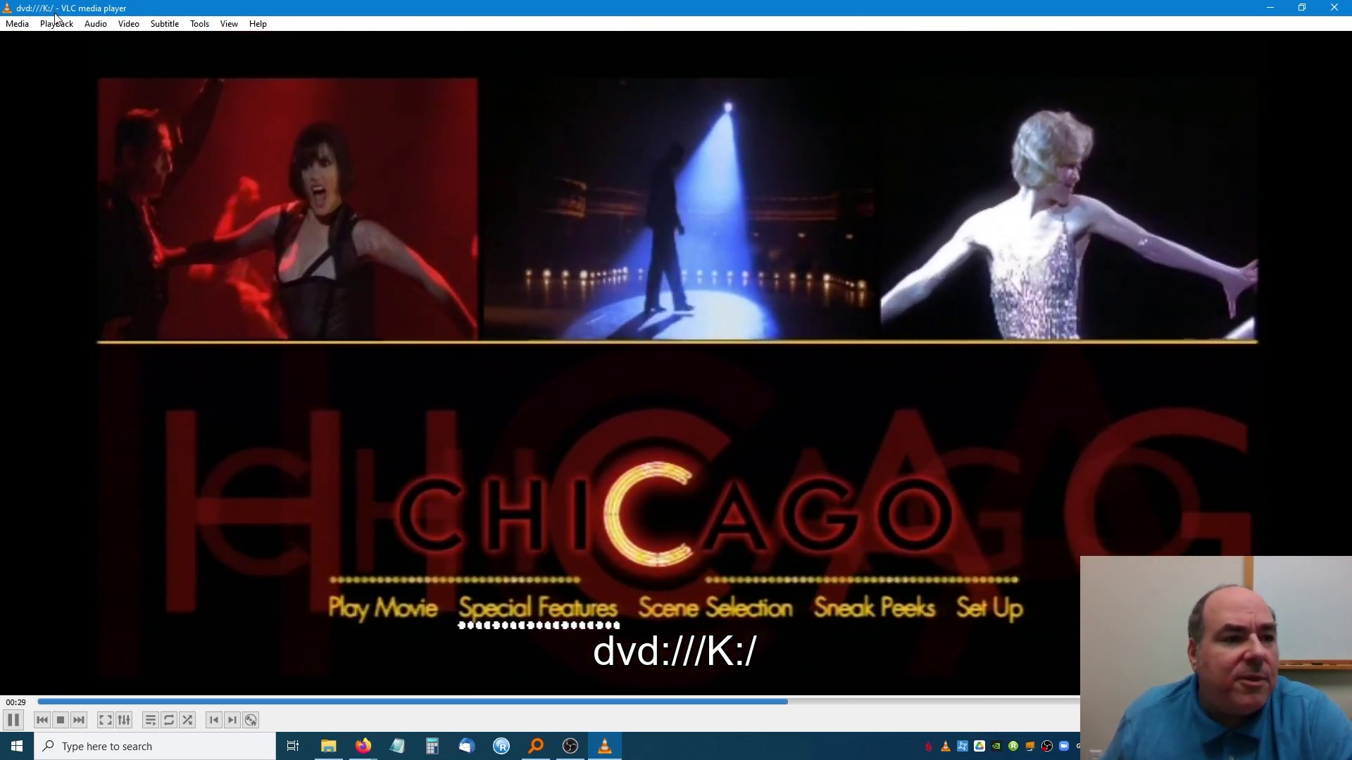
{"action": "left_click", "coordinate": [57, 20]}
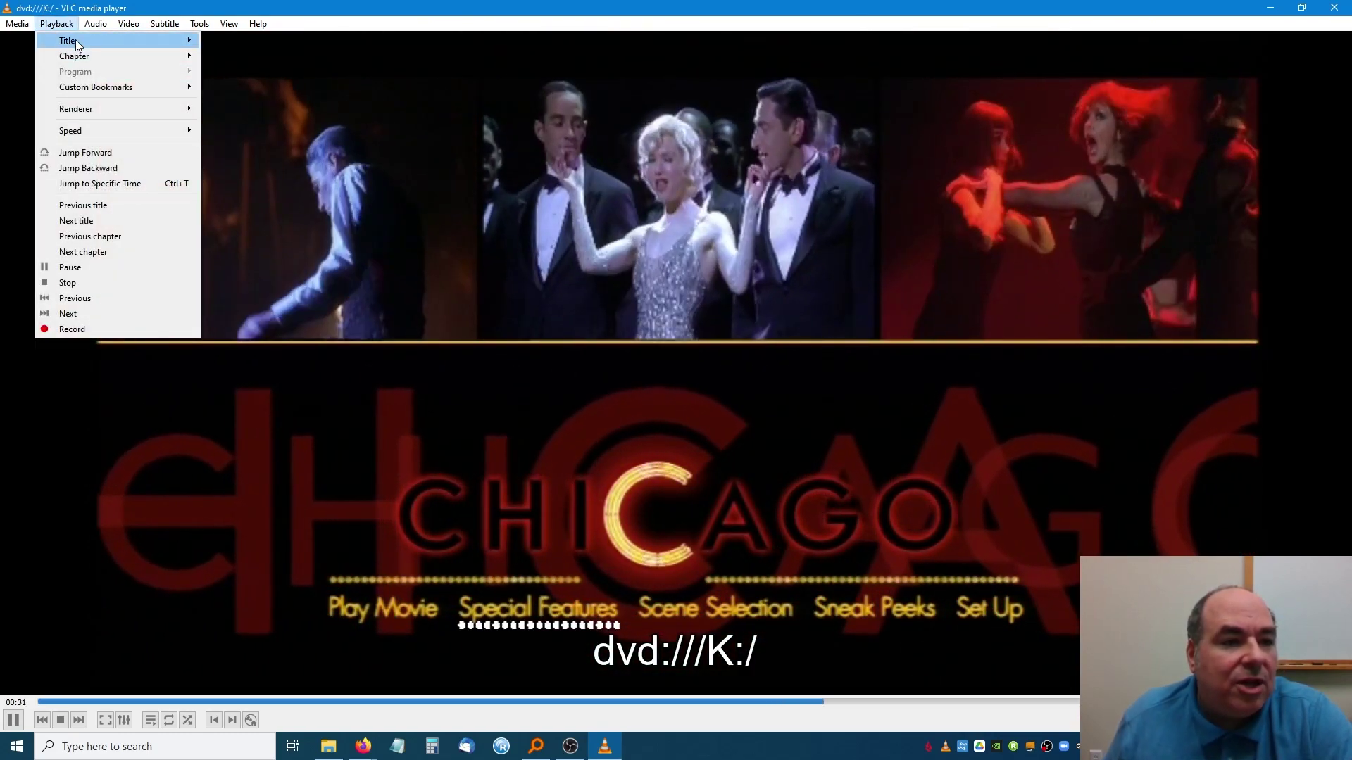
{"action": "mouse_move", "coordinate": [74, 40]}
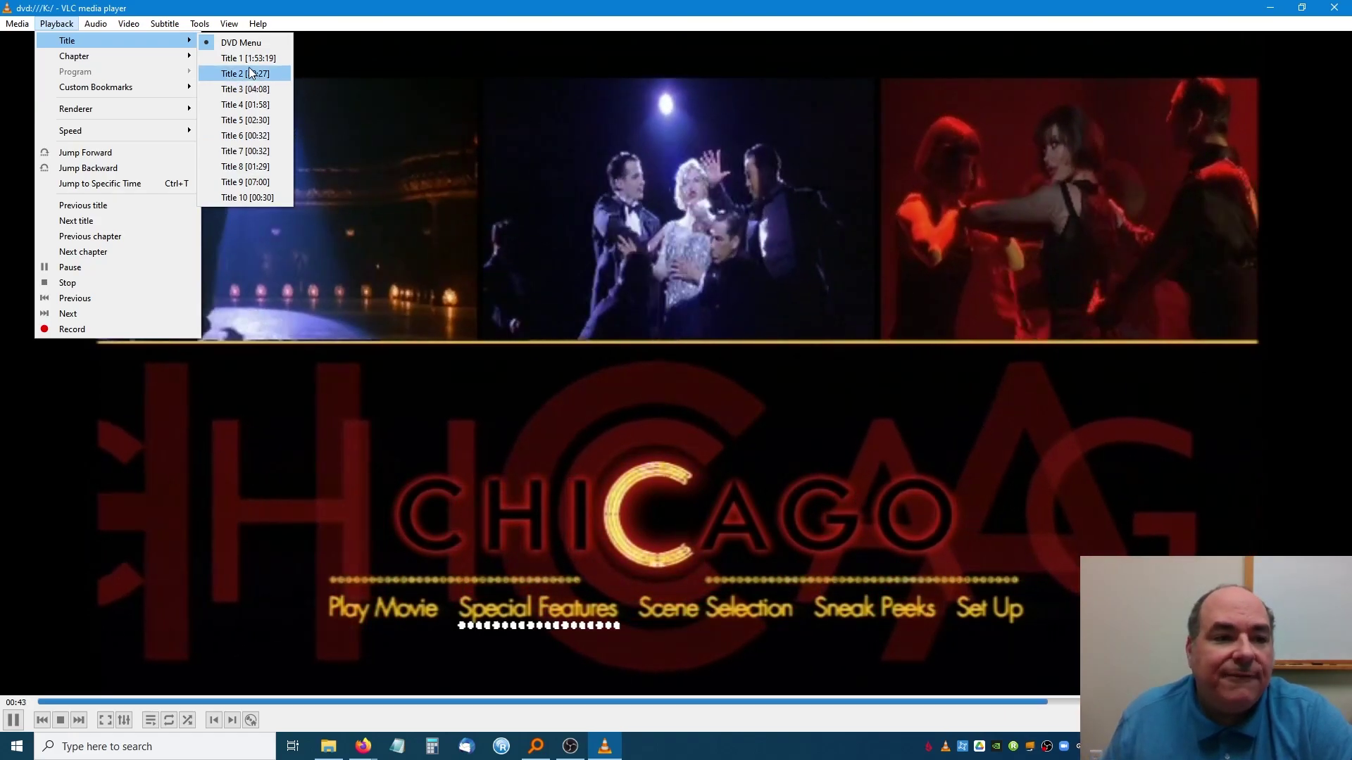
{"action": "left_click", "coordinate": [249, 71]}
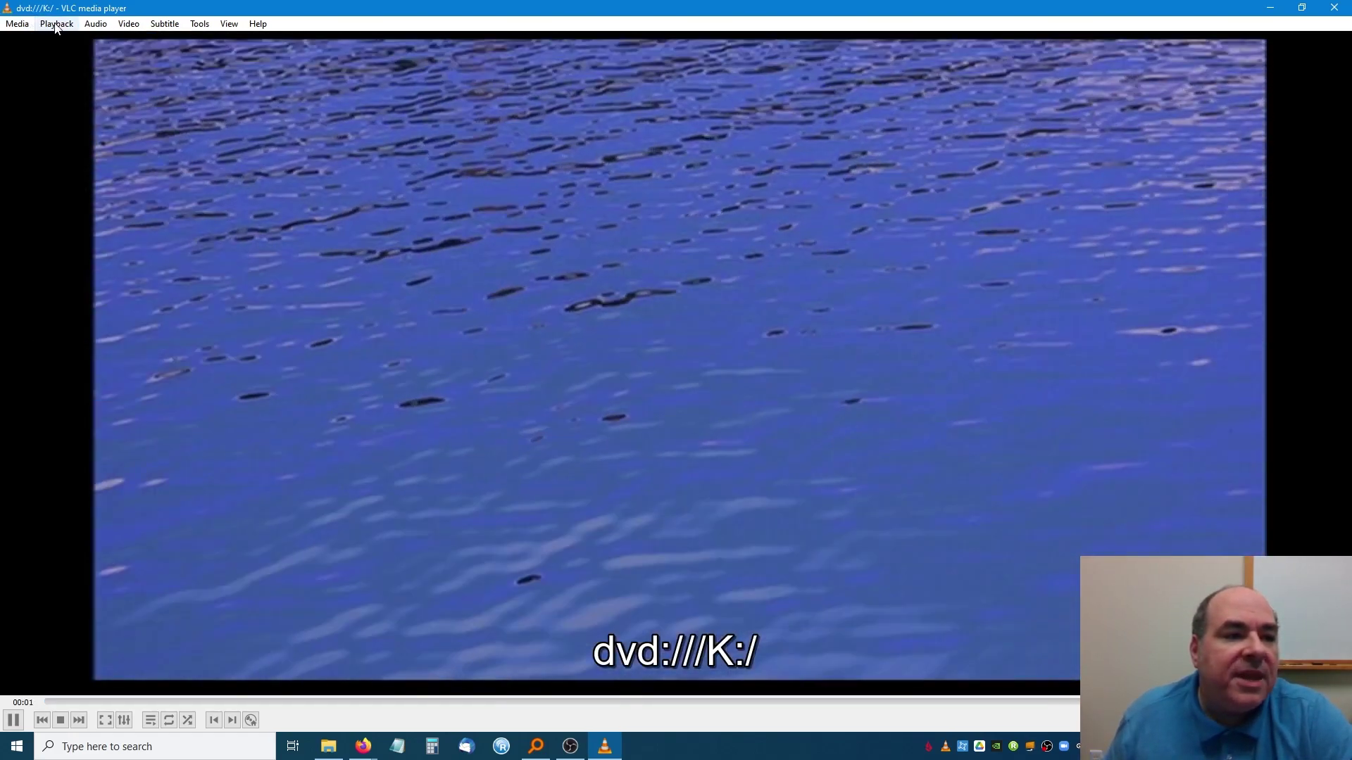
Step: Browse the disc's chapter list under Playback > Chapter
{"action": "left_click", "coordinate": [56, 23]}
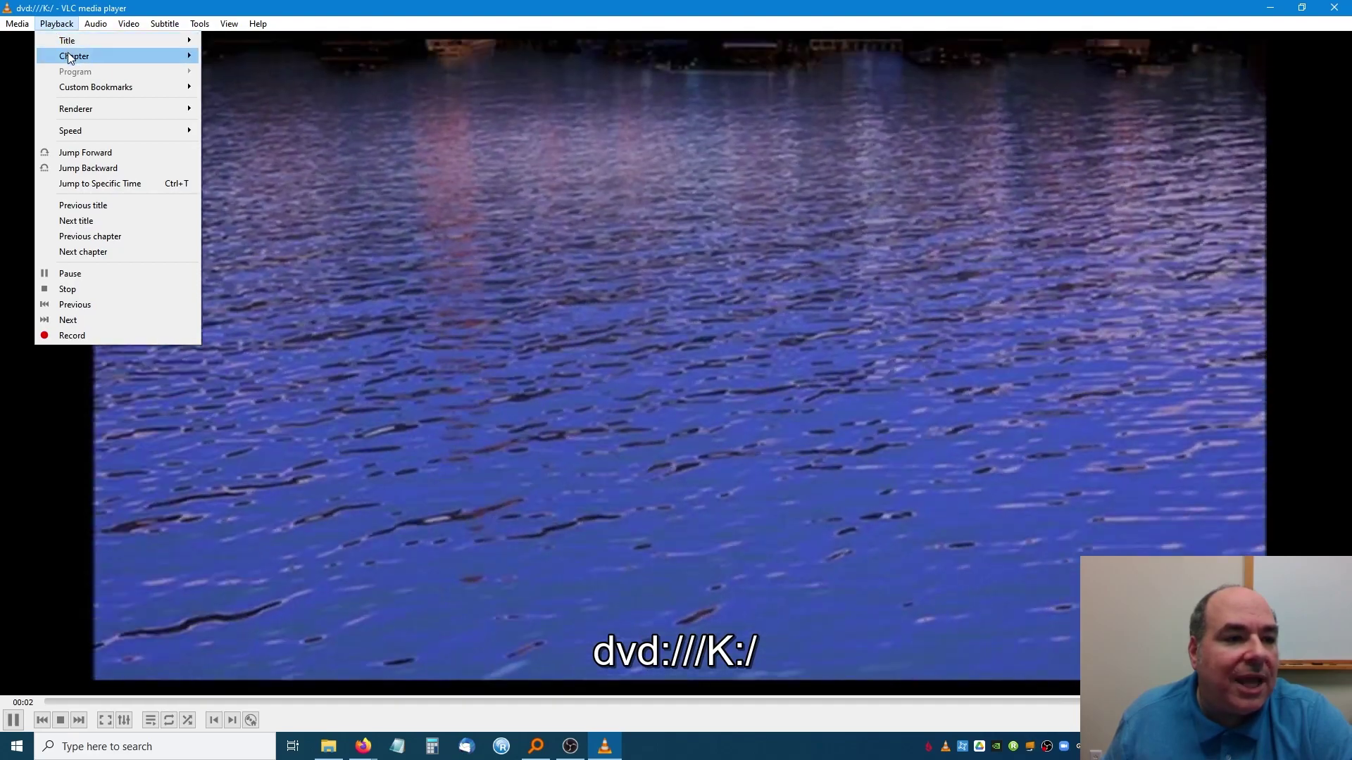
{"action": "mouse_move", "coordinate": [70, 53]}
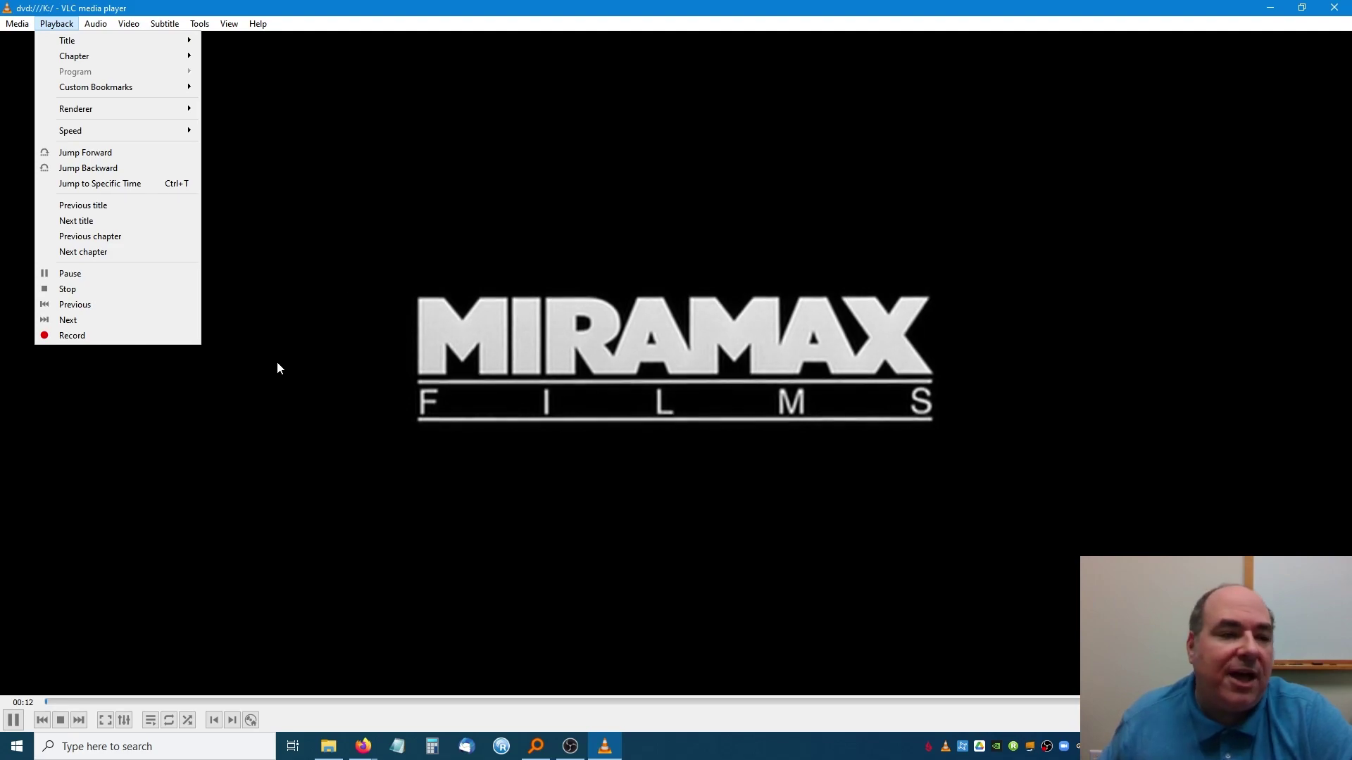
{"action": "mouse_move", "coordinate": [182, 27]}
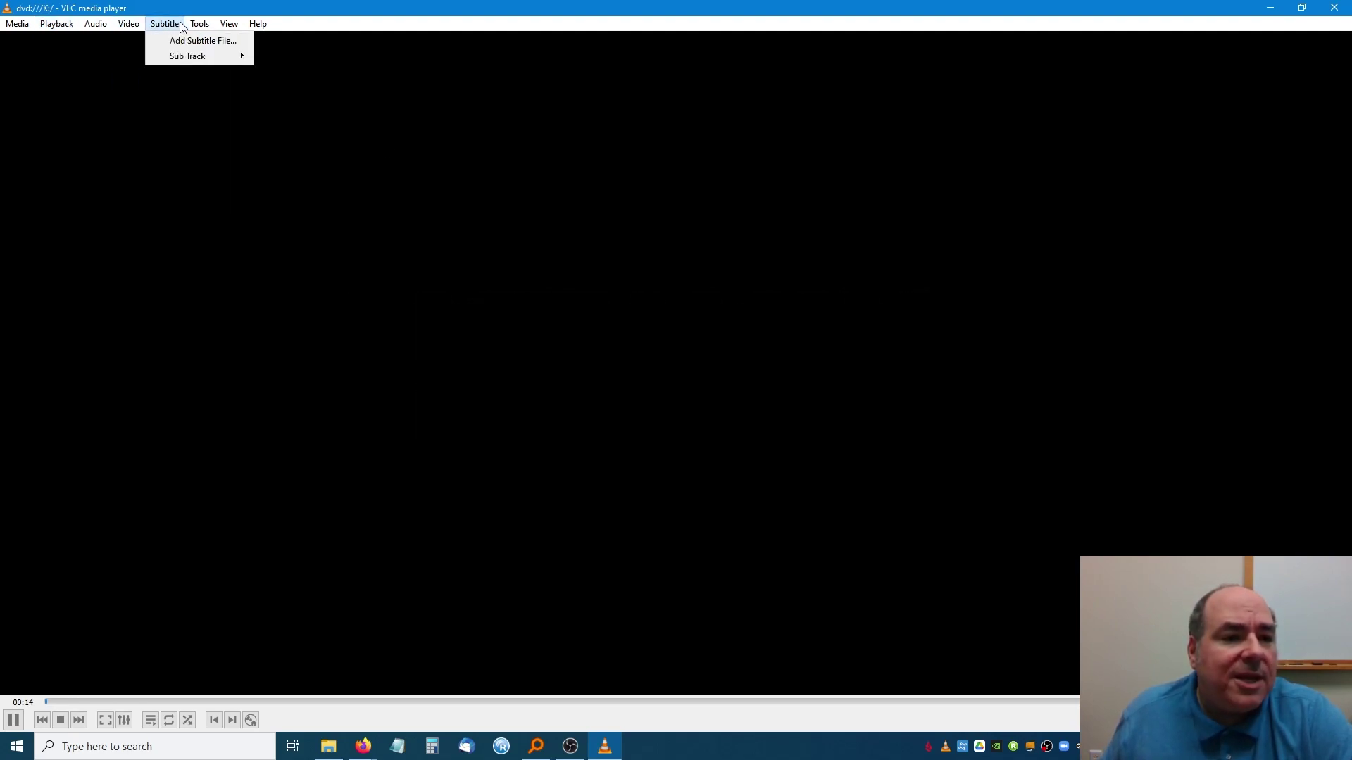
{"action": "left_click", "coordinate": [249, 75]}
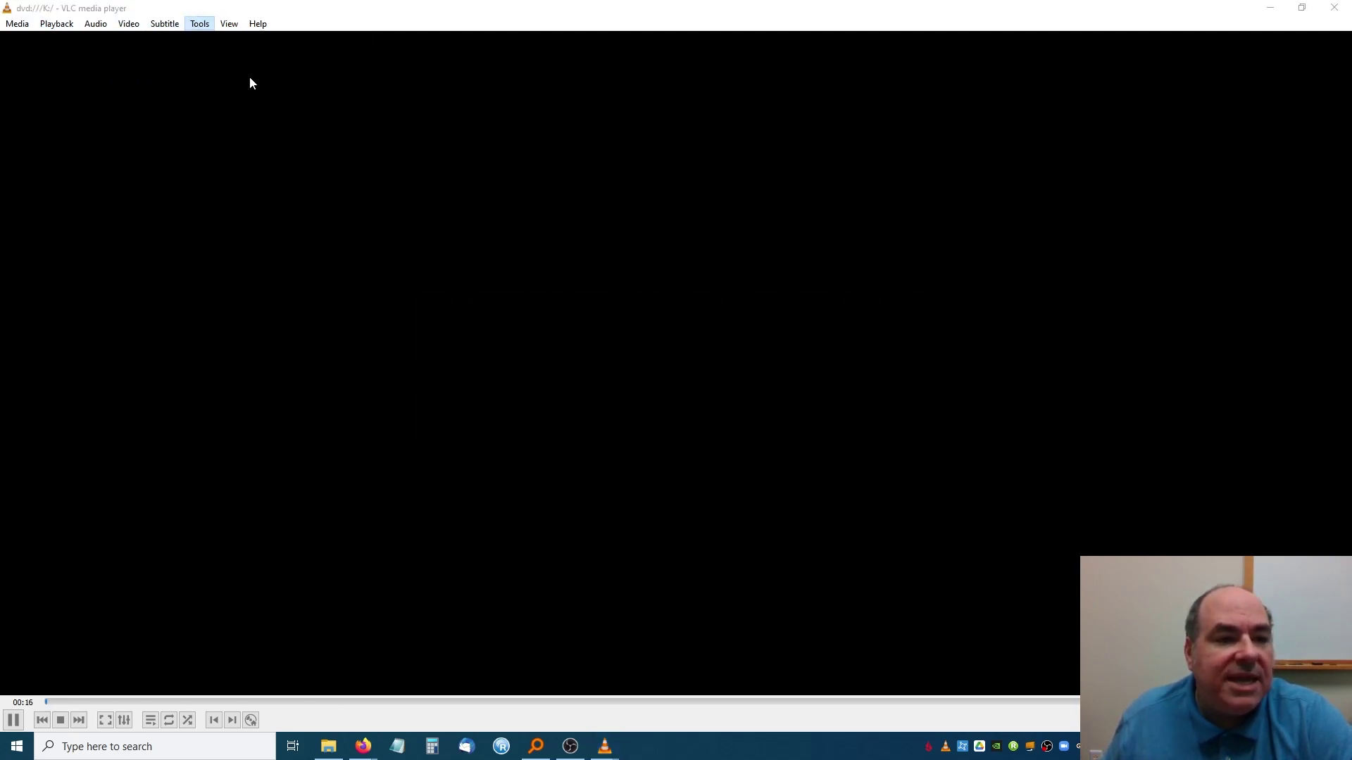
{"action": "left_click", "coordinate": [189, 85]}
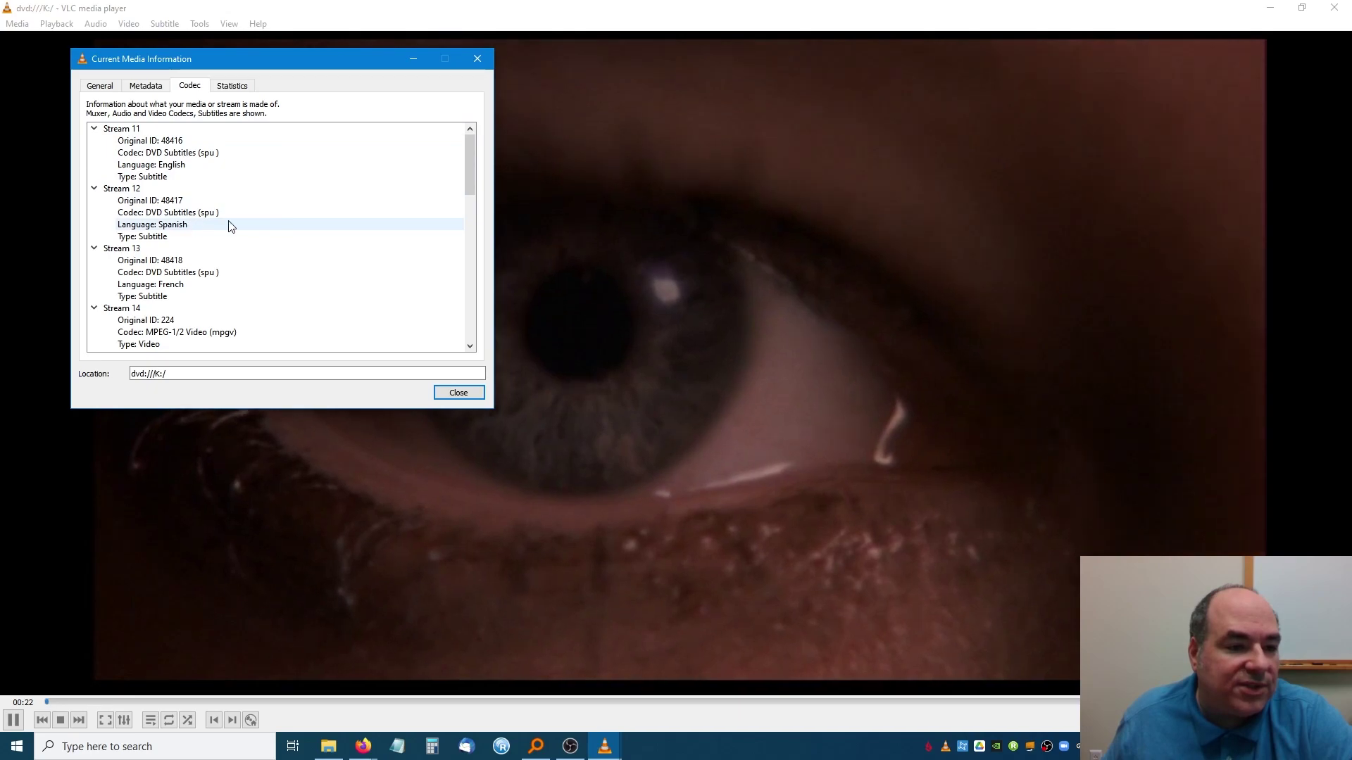
{"action": "scroll", "coordinate": [231, 224], "scroll_direction": "down", "scroll_amount": 4}
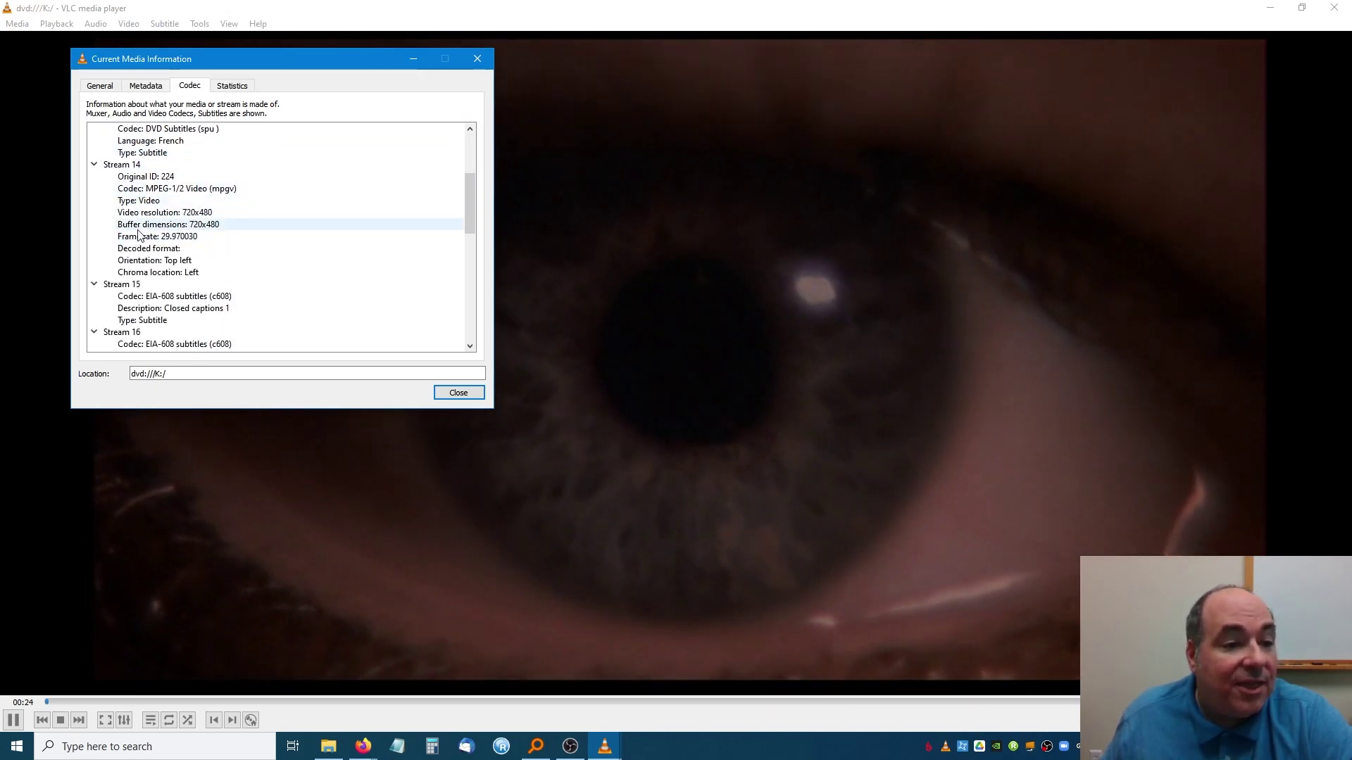
{"action": "scroll", "coordinate": [236, 257], "scroll_direction": "down", "scroll_amount": 1}
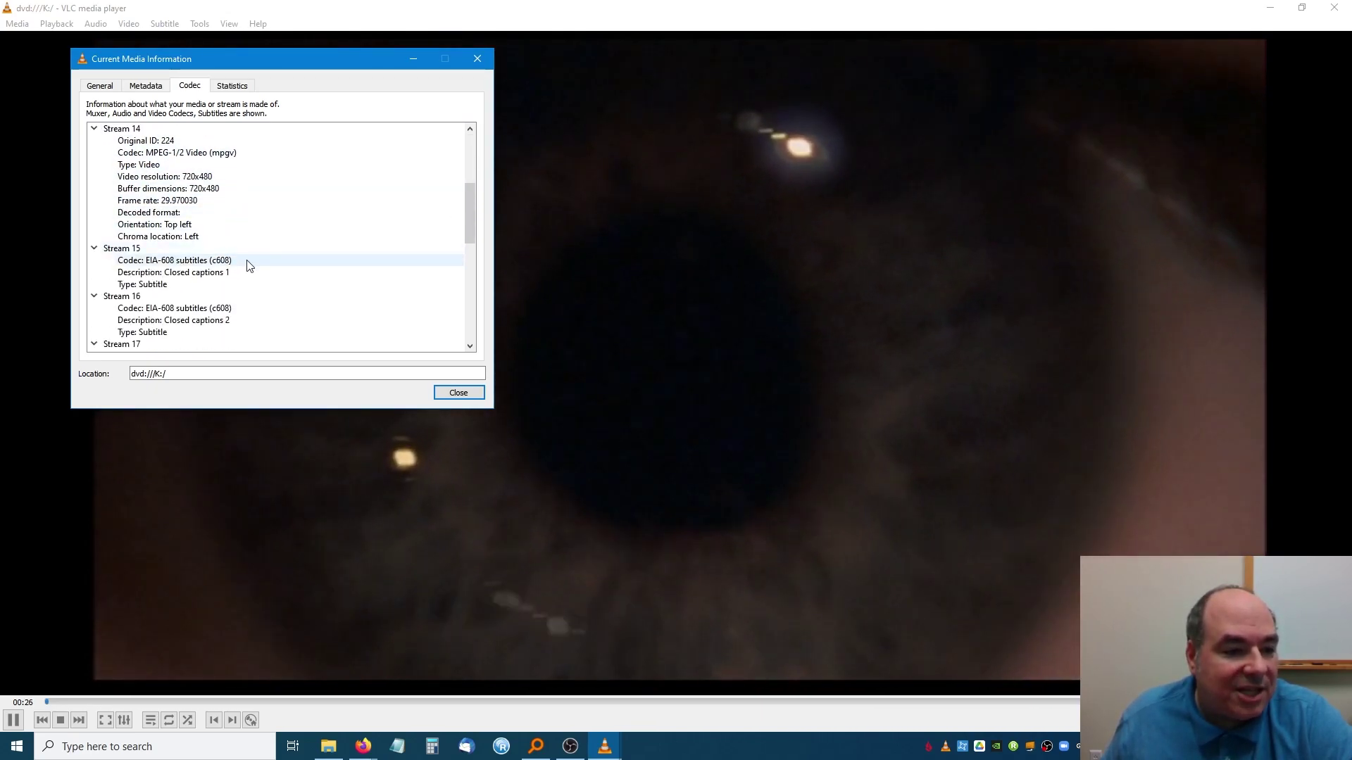
{"action": "scroll", "coordinate": [247, 267], "scroll_direction": "down", "scroll_amount": 5}
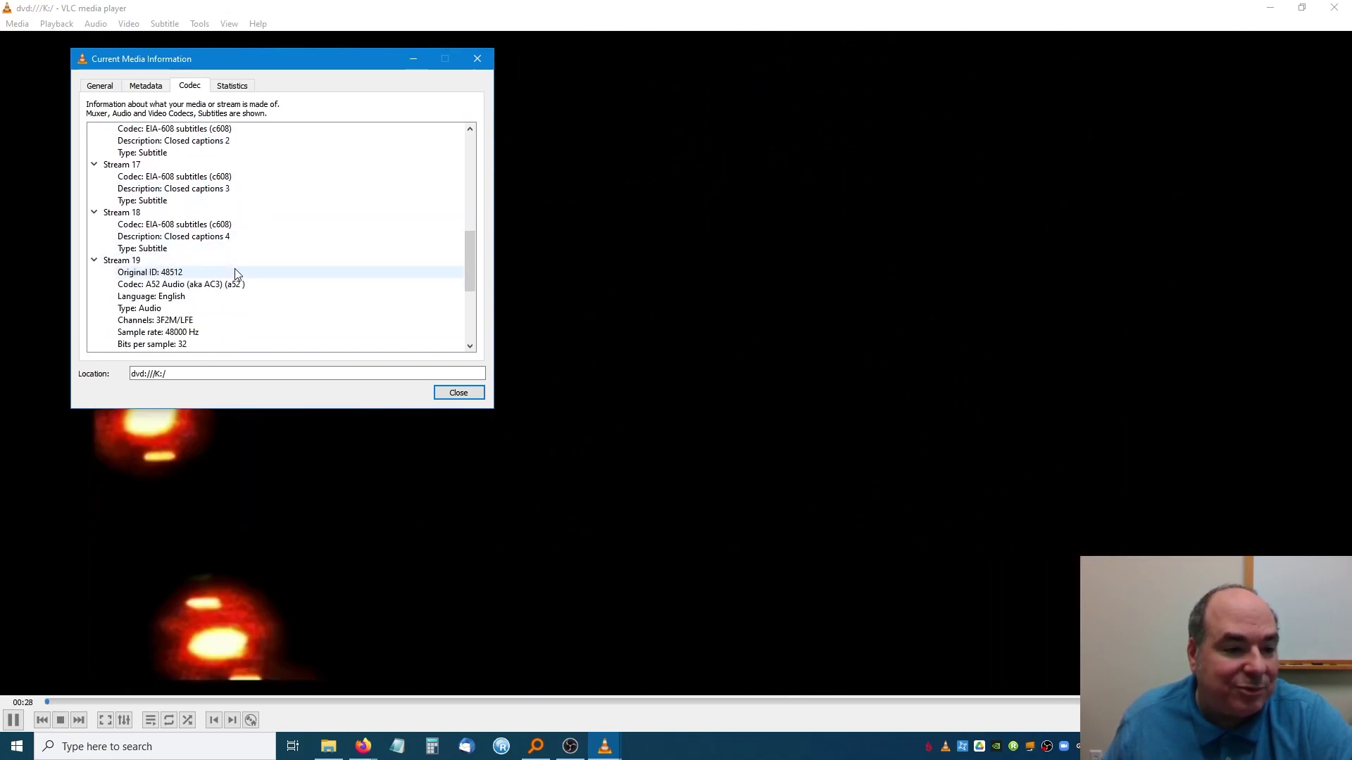
{"action": "scroll", "coordinate": [211, 261], "scroll_direction": "down", "scroll_amount": 2}
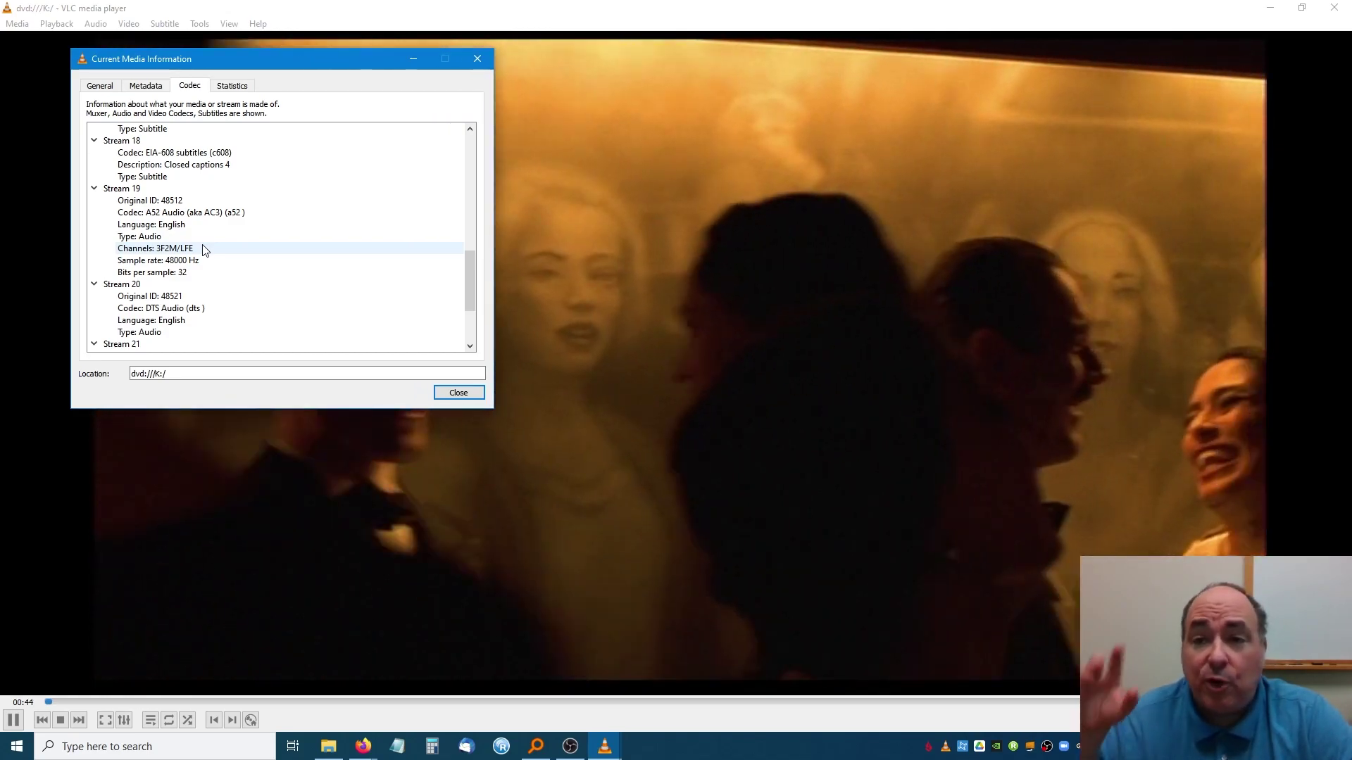
{"action": "scroll", "coordinate": [206, 246], "scroll_direction": "down", "scroll_amount": 2}
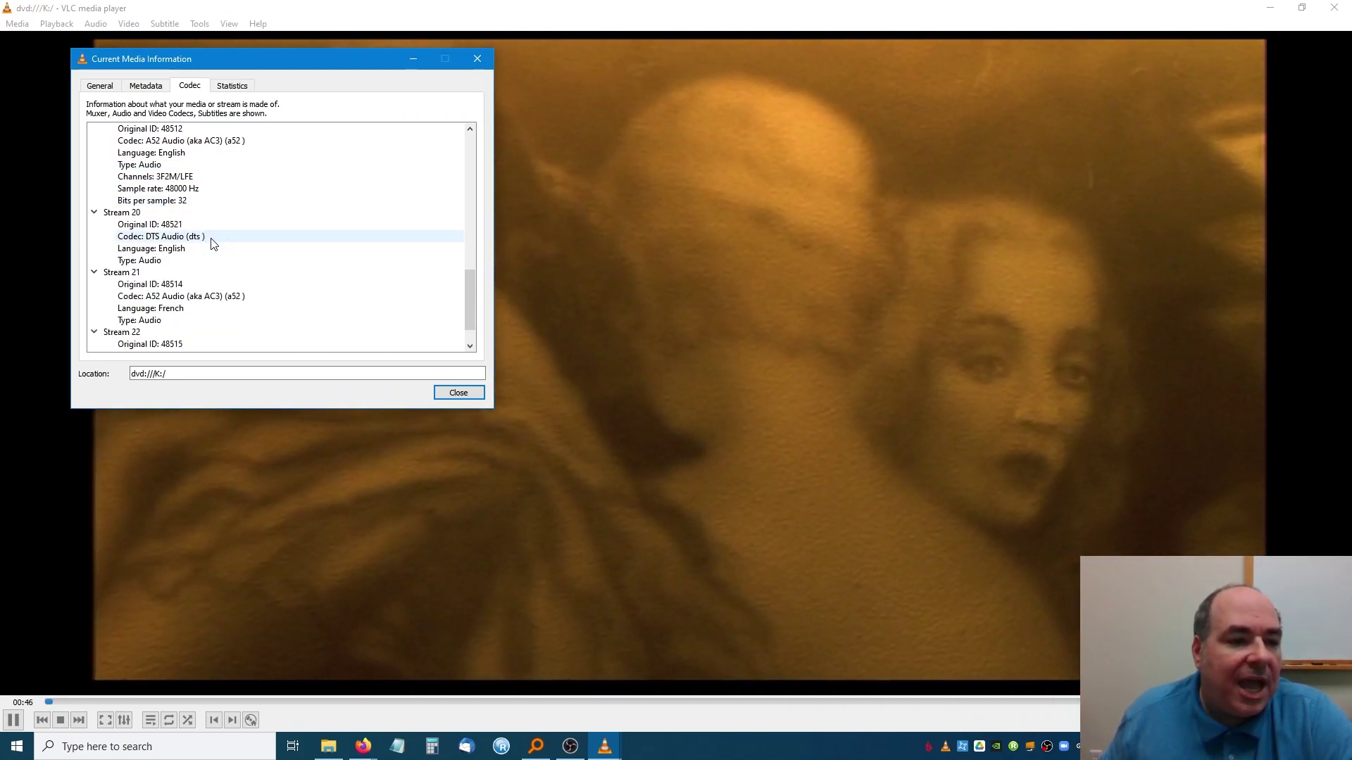
{"action": "scroll", "coordinate": [217, 241], "scroll_direction": "down", "scroll_amount": 1}
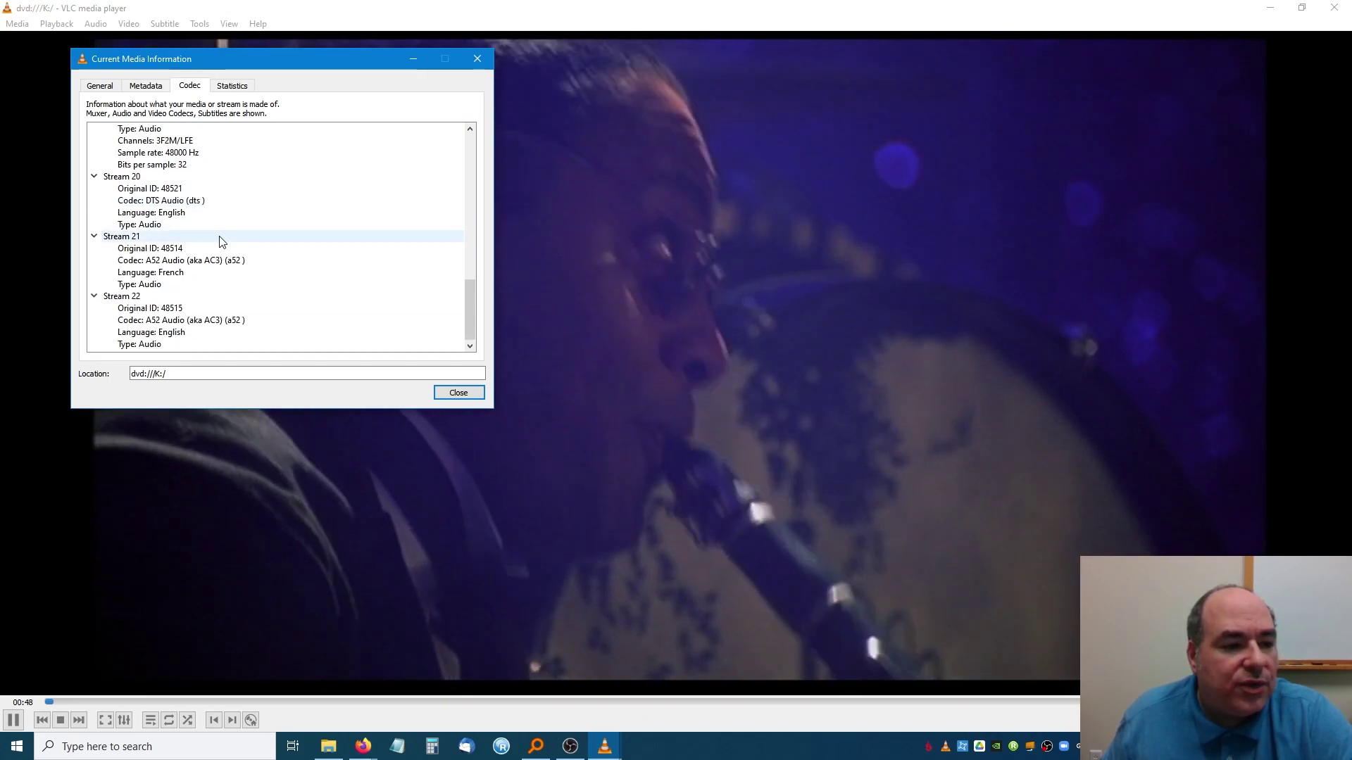
{"action": "scroll", "coordinate": [223, 261], "scroll_direction": "up", "scroll_amount": 3}
{"action": "scroll", "coordinate": [223, 264], "scroll_direction": "up", "scroll_amount": 6}
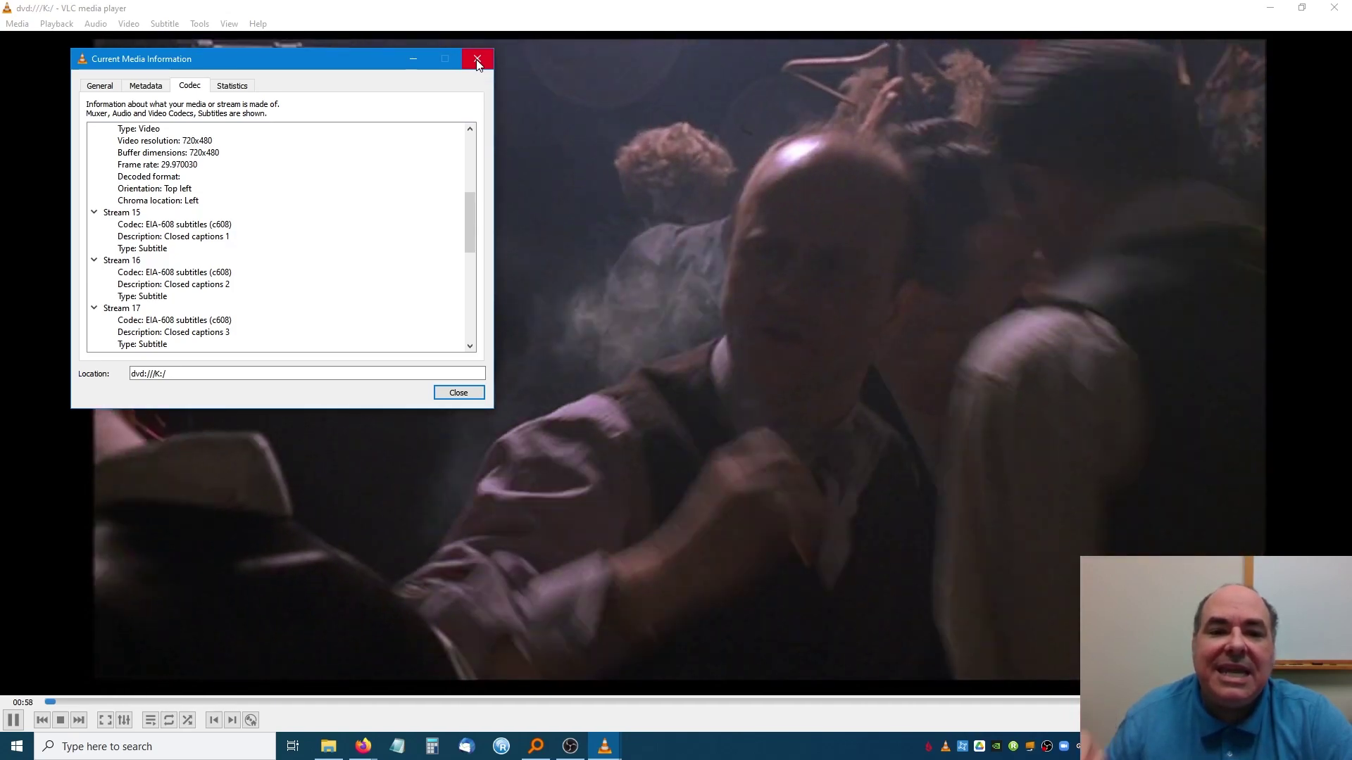
{"action": "left_click", "coordinate": [477, 61]}
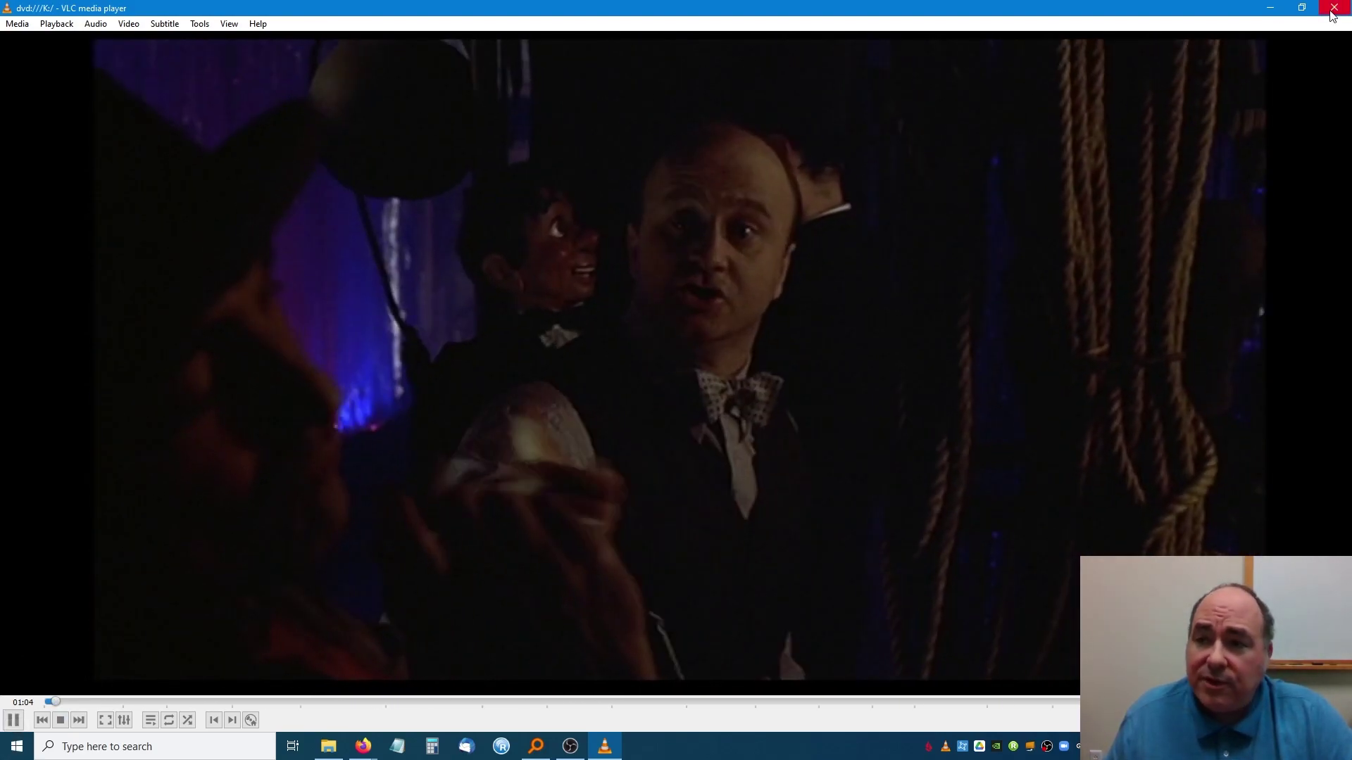
Step: Close VLC, launch HandBrake, decline queue recovery, and load the K:\ CHICAGO DVD as source
{"action": "left_click", "coordinate": [1334, 12]}
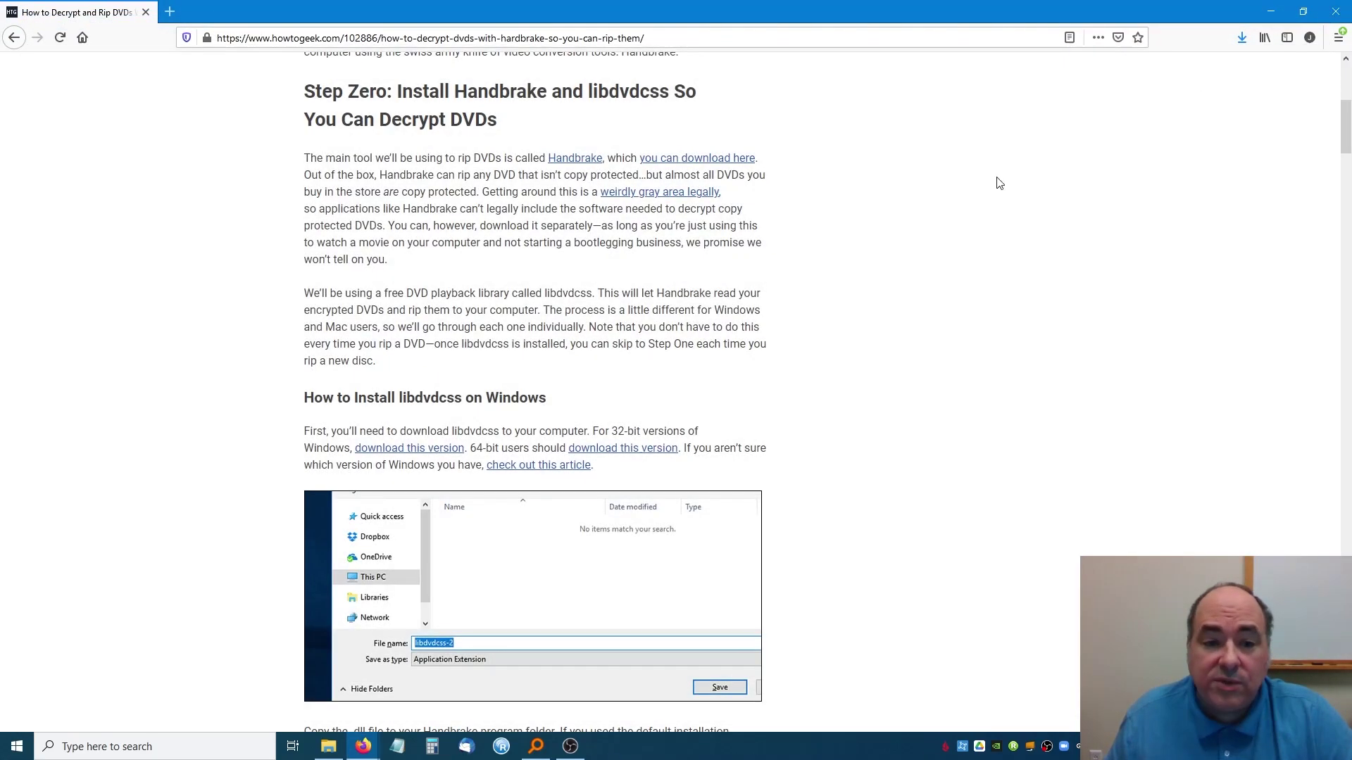
{"action": "left_click", "coordinate": [27, 755]}
{"action": "type", "text": "handbrake"}
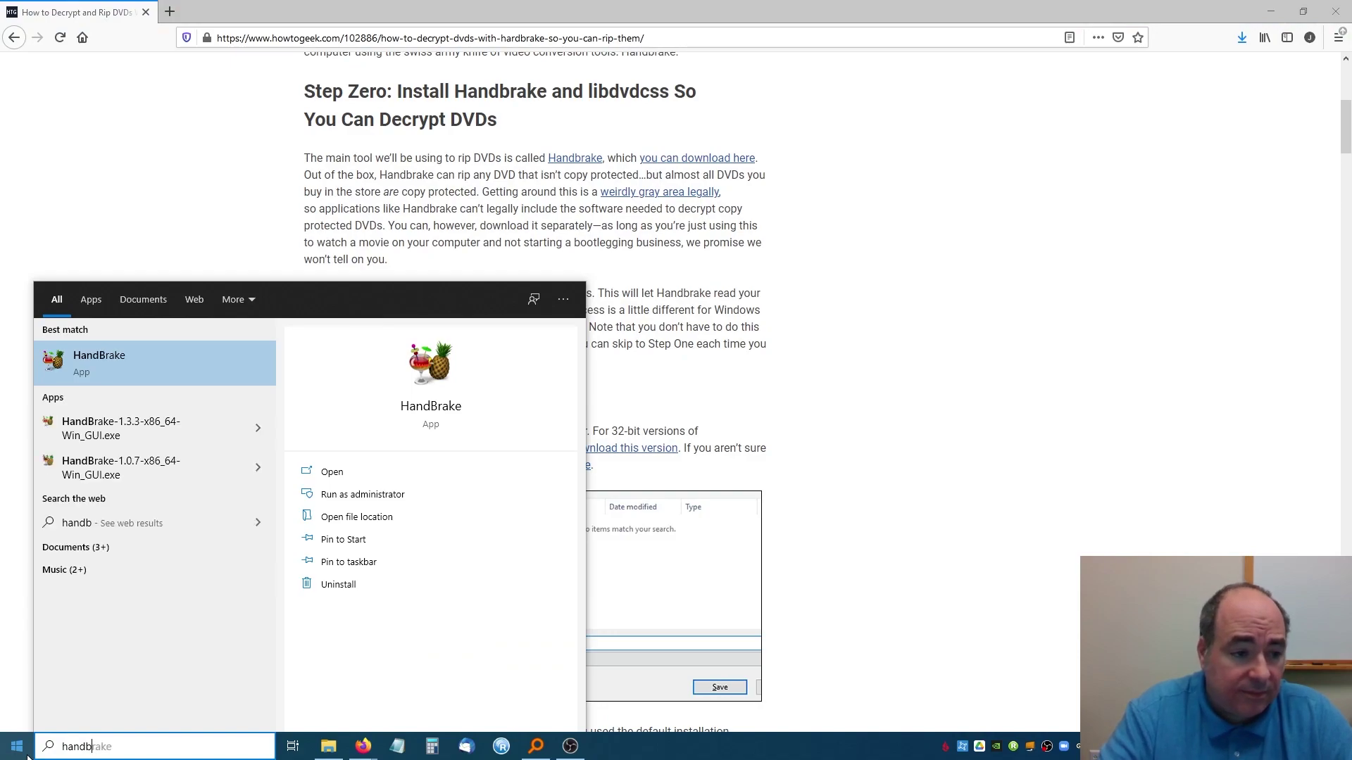
{"action": "key", "text": "Return"}
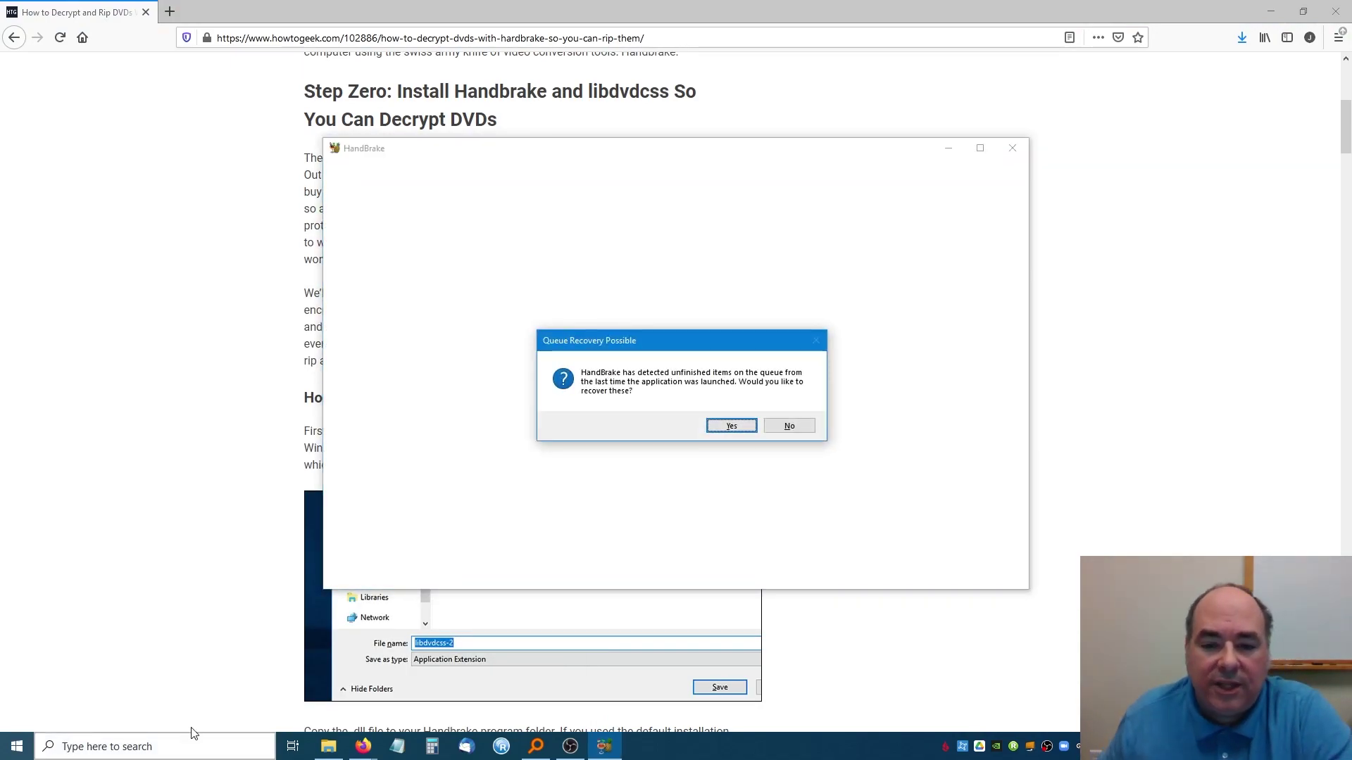
{"action": "left_click", "coordinate": [788, 425]}
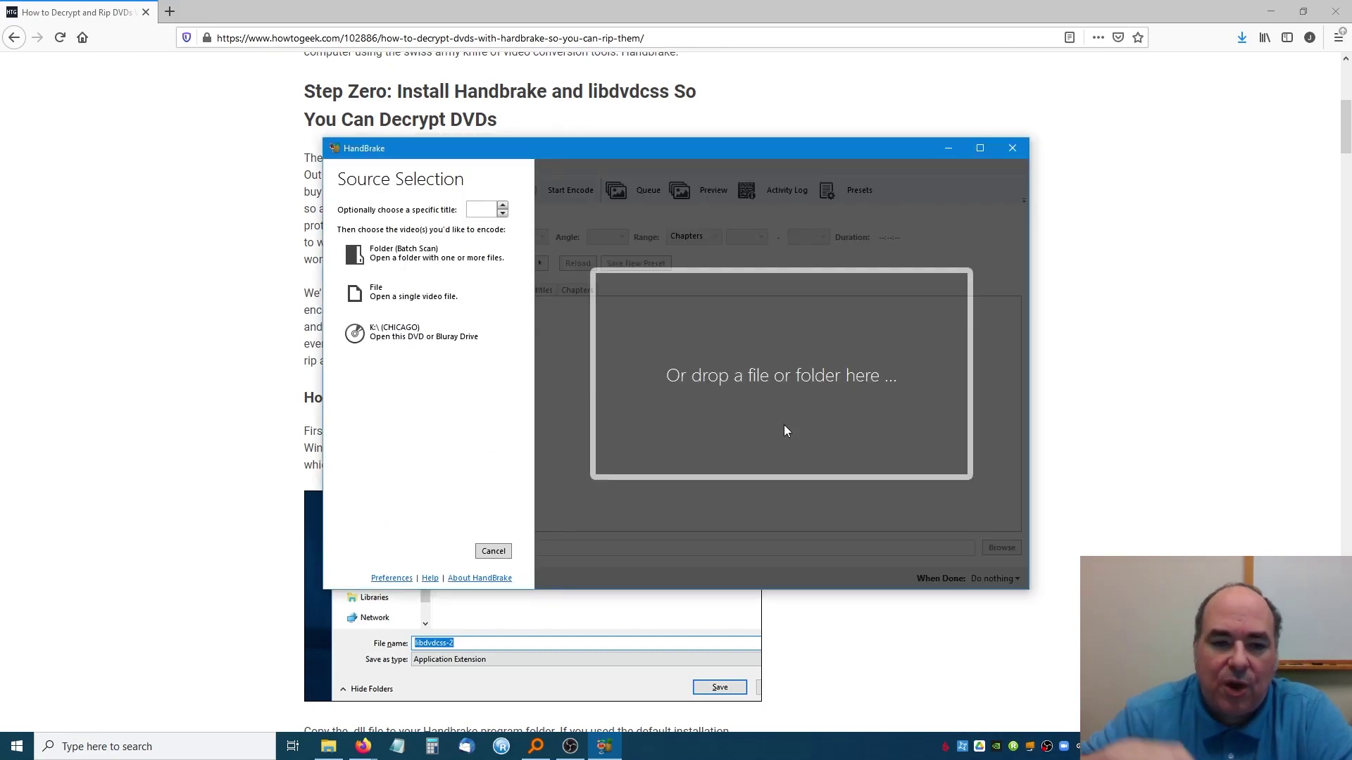
{"action": "left_click", "coordinate": [451, 337]}
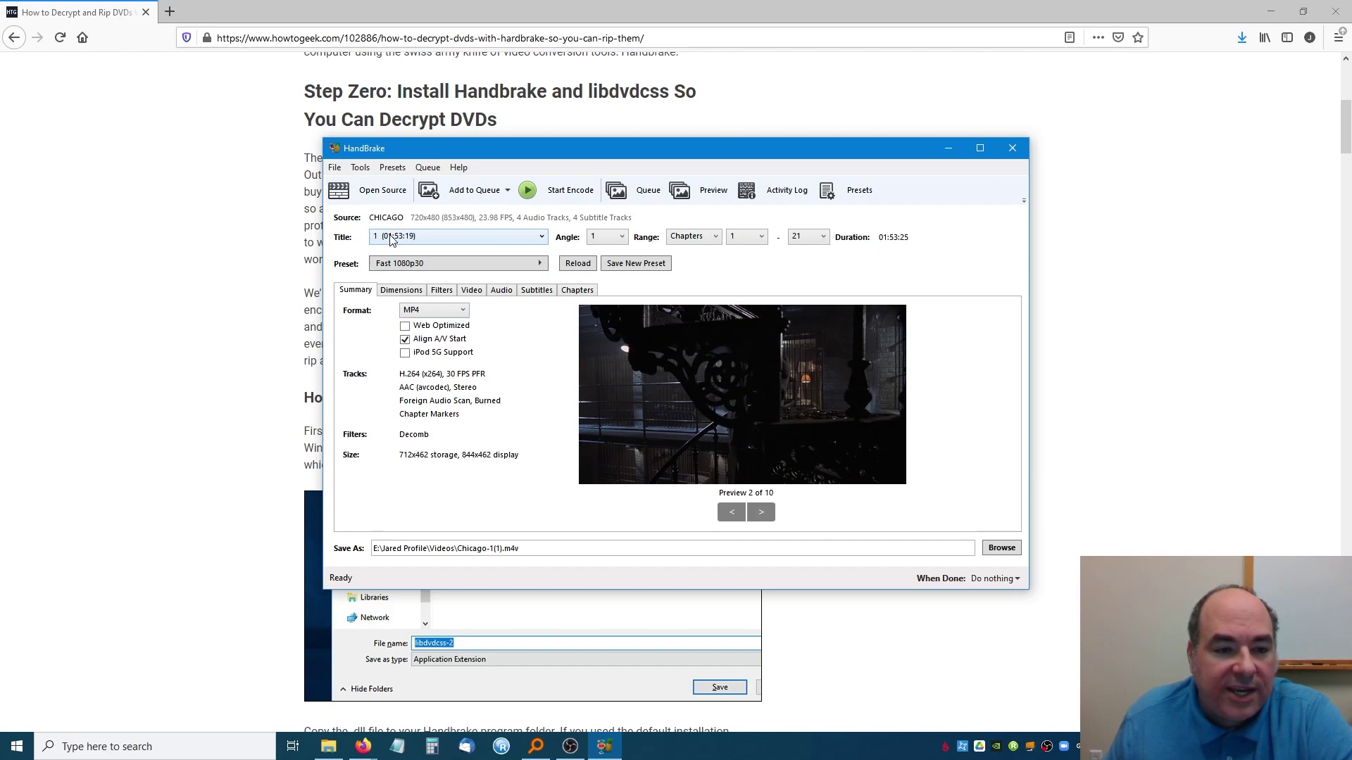
Step: Keep Title 1 selected and switch the preset to General > Very Fast 480p30
{"action": "left_click", "coordinate": [420, 246]}
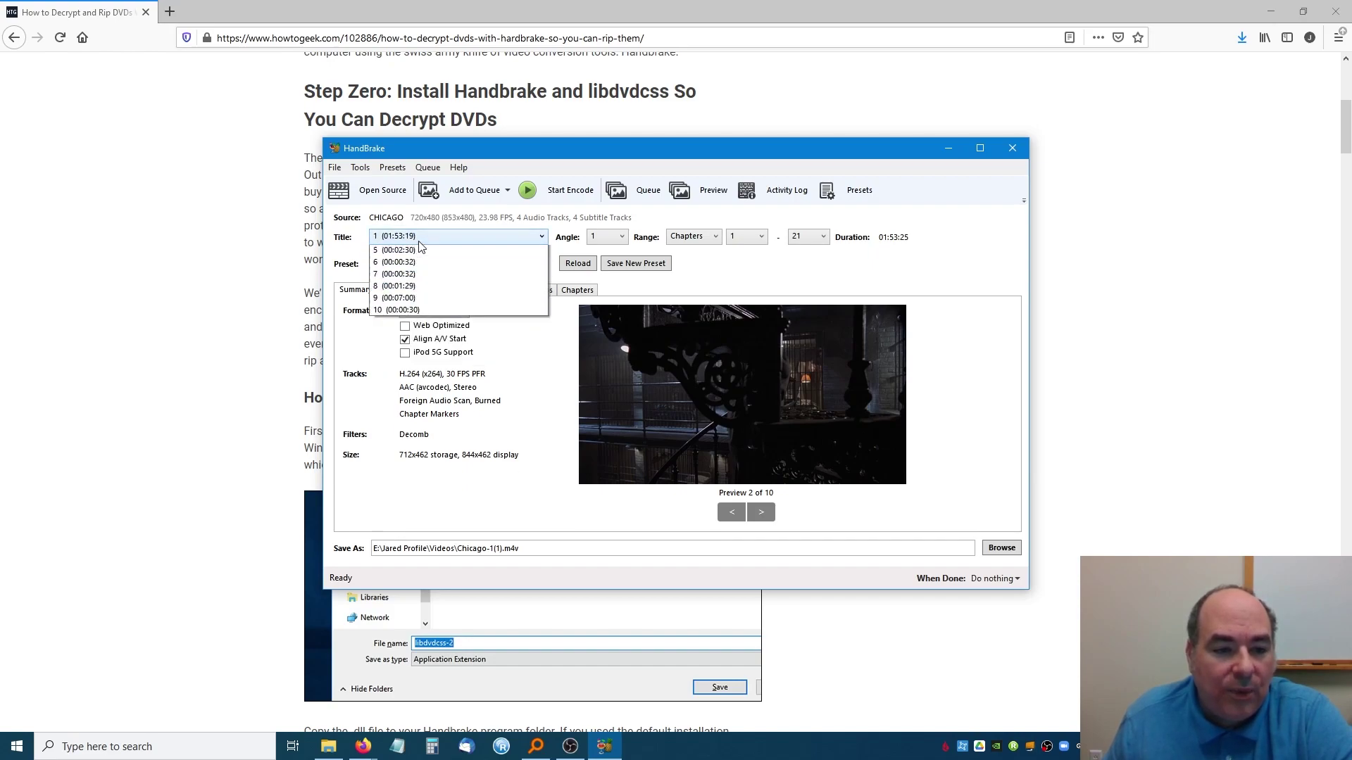
{"action": "left_click", "coordinate": [350, 234]}
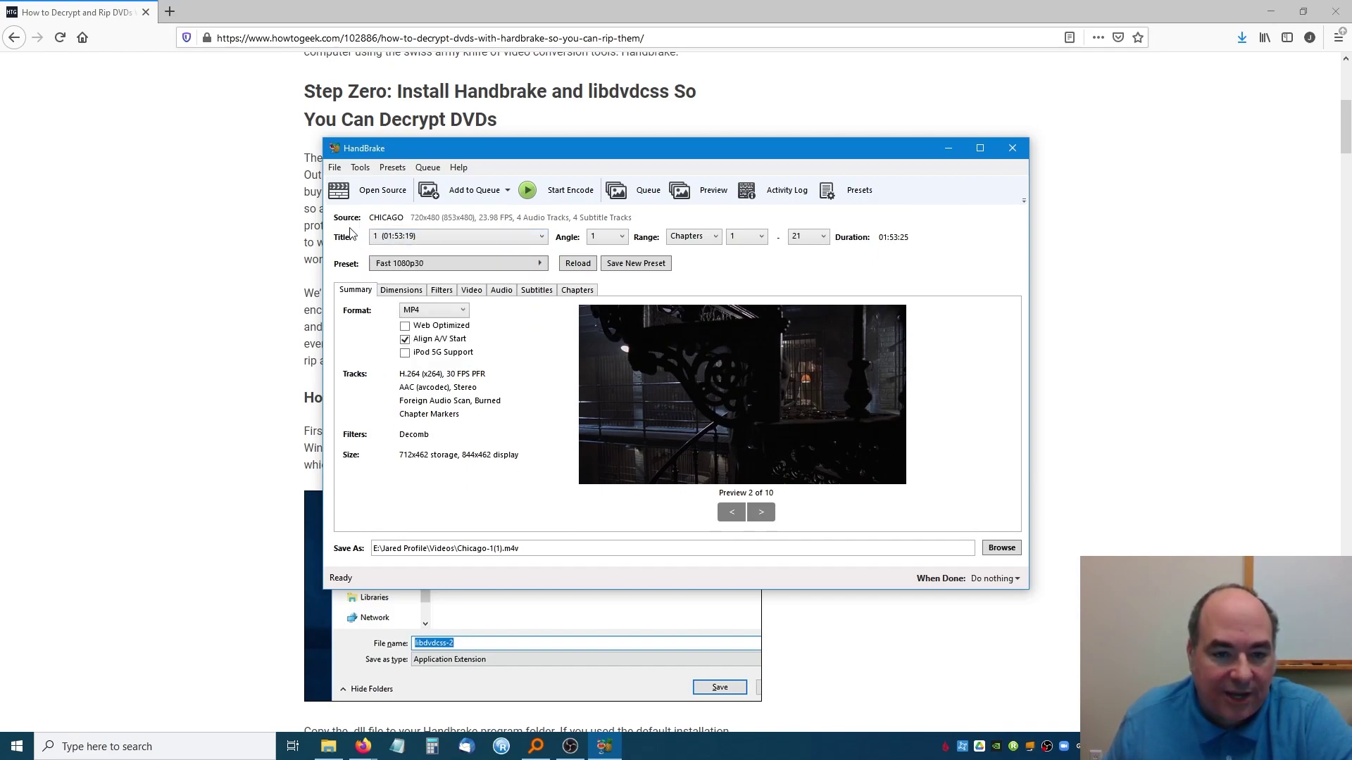
{"action": "left_click", "coordinate": [373, 269]}
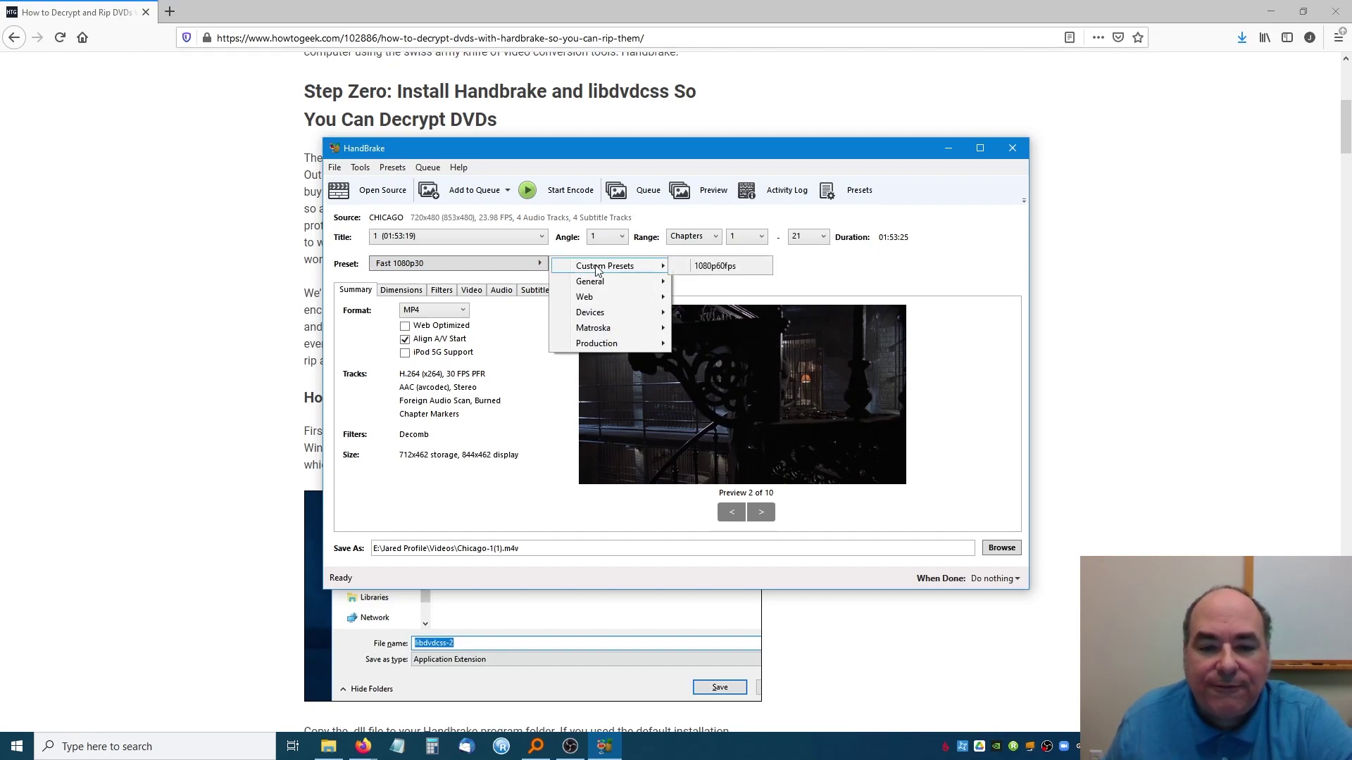
{"action": "mouse_move", "coordinate": [621, 284]}
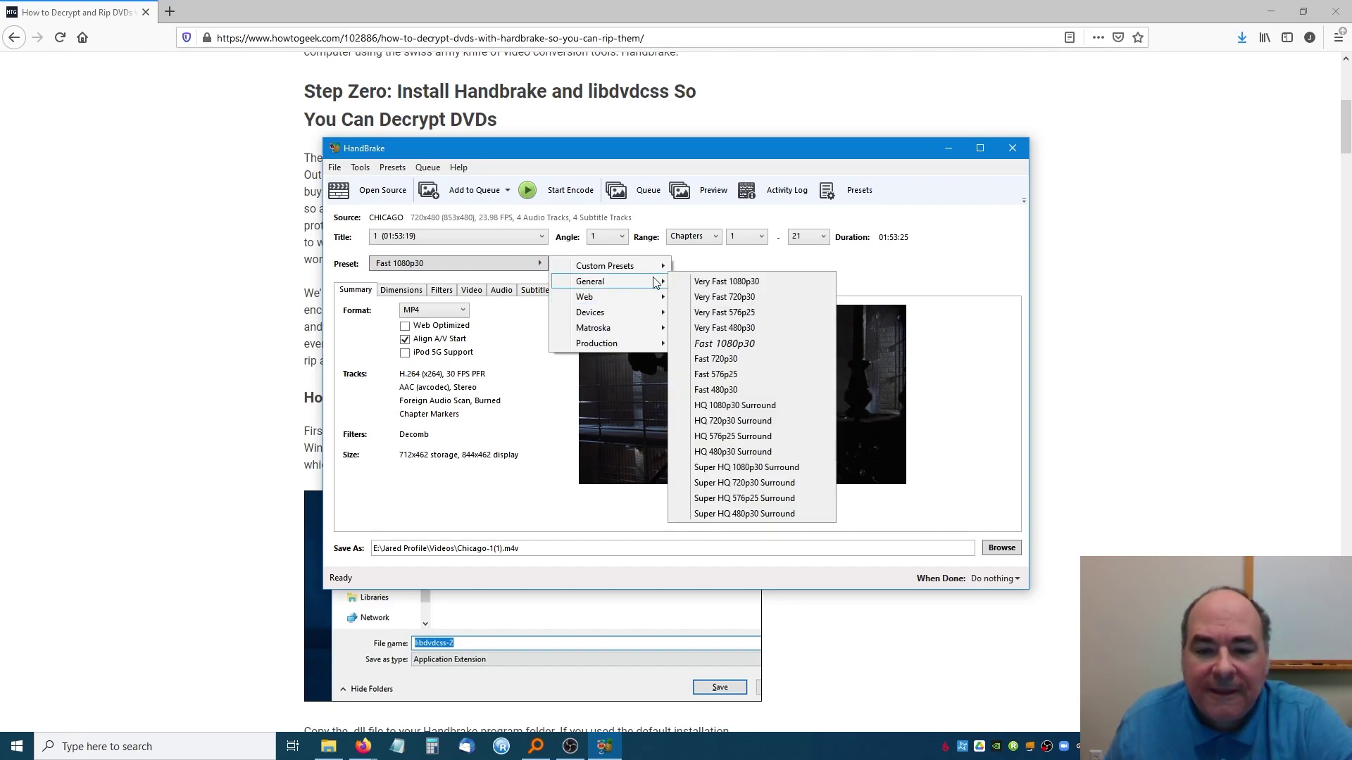
{"action": "left_click", "coordinate": [757, 327]}
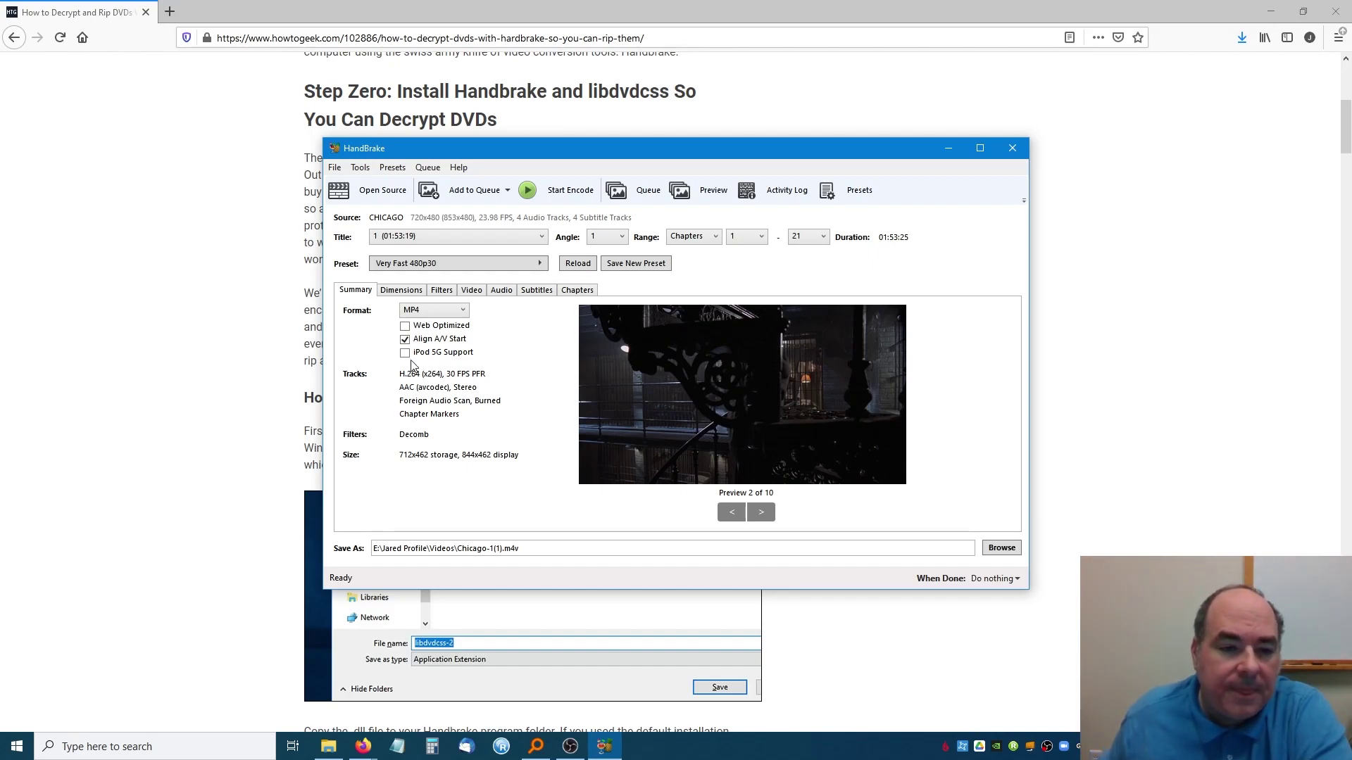
Step: On the Filters tab, set both Interlace Detection and Deinterlace to Off
{"action": "left_click", "coordinate": [412, 291]}
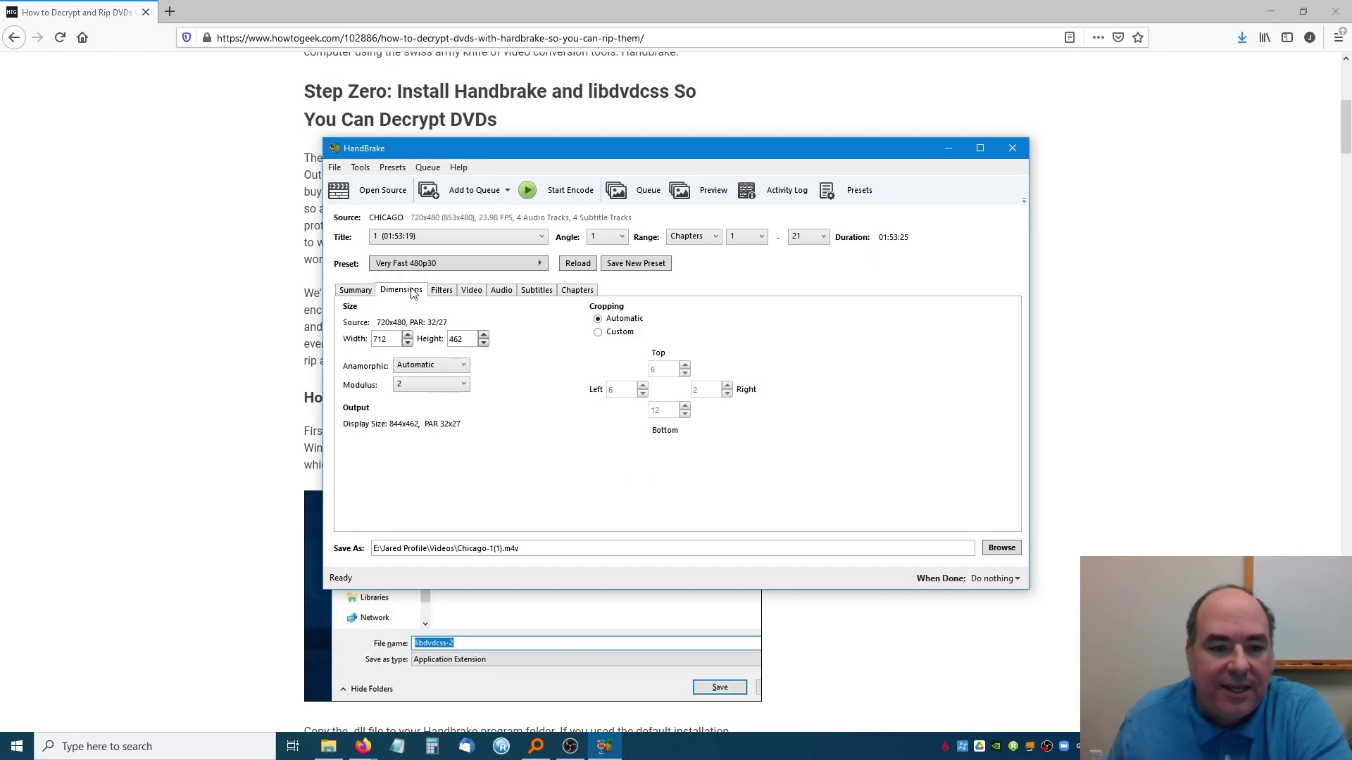
{"action": "left_click", "coordinate": [443, 292]}
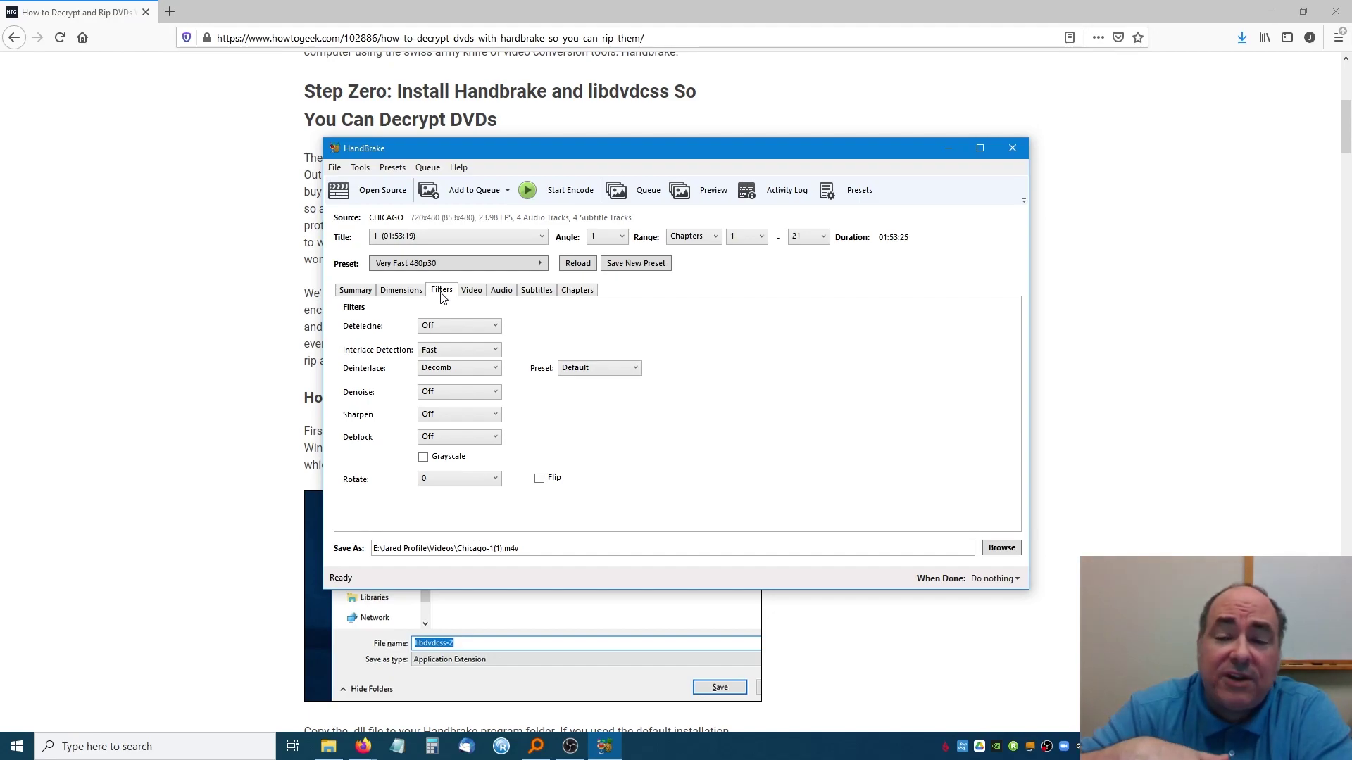
{"action": "left_click", "coordinate": [444, 350]}
{"action": "left_click", "coordinate": [443, 361]}
{"action": "left_click", "coordinate": [447, 368]}
{"action": "left_click", "coordinate": [446, 382]}
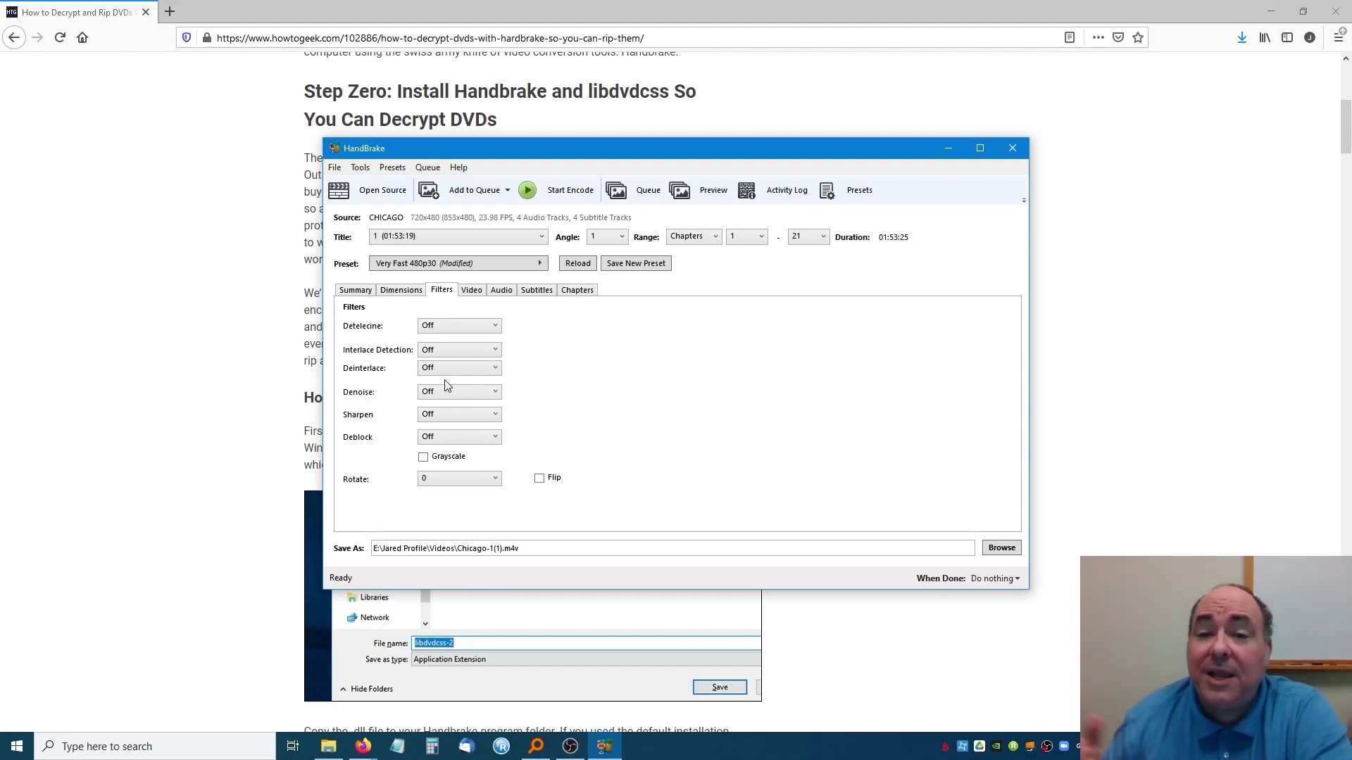
{"action": "left_click", "coordinate": [485, 292]}
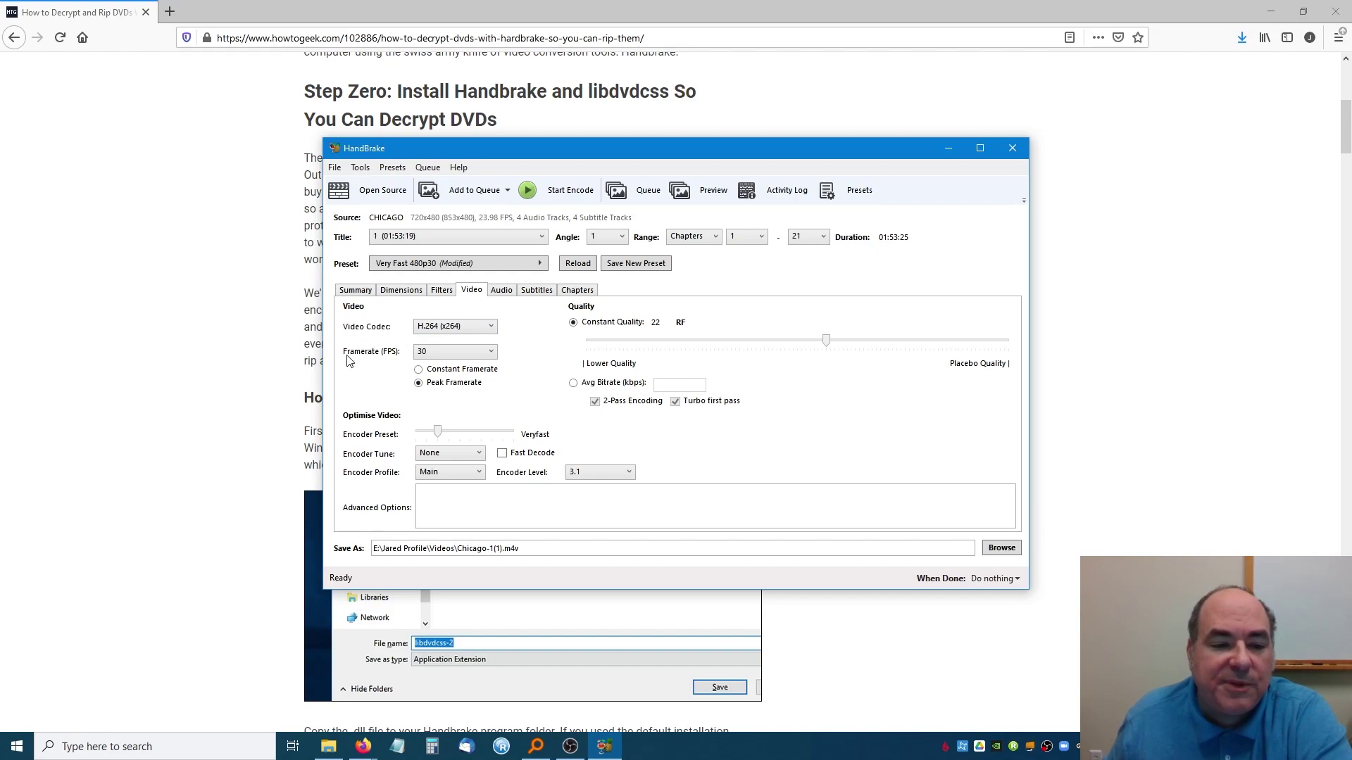
Step: Set the video Framerate (FPS) to Same as source, with Constant Framerate
{"action": "left_click", "coordinate": [467, 354]}
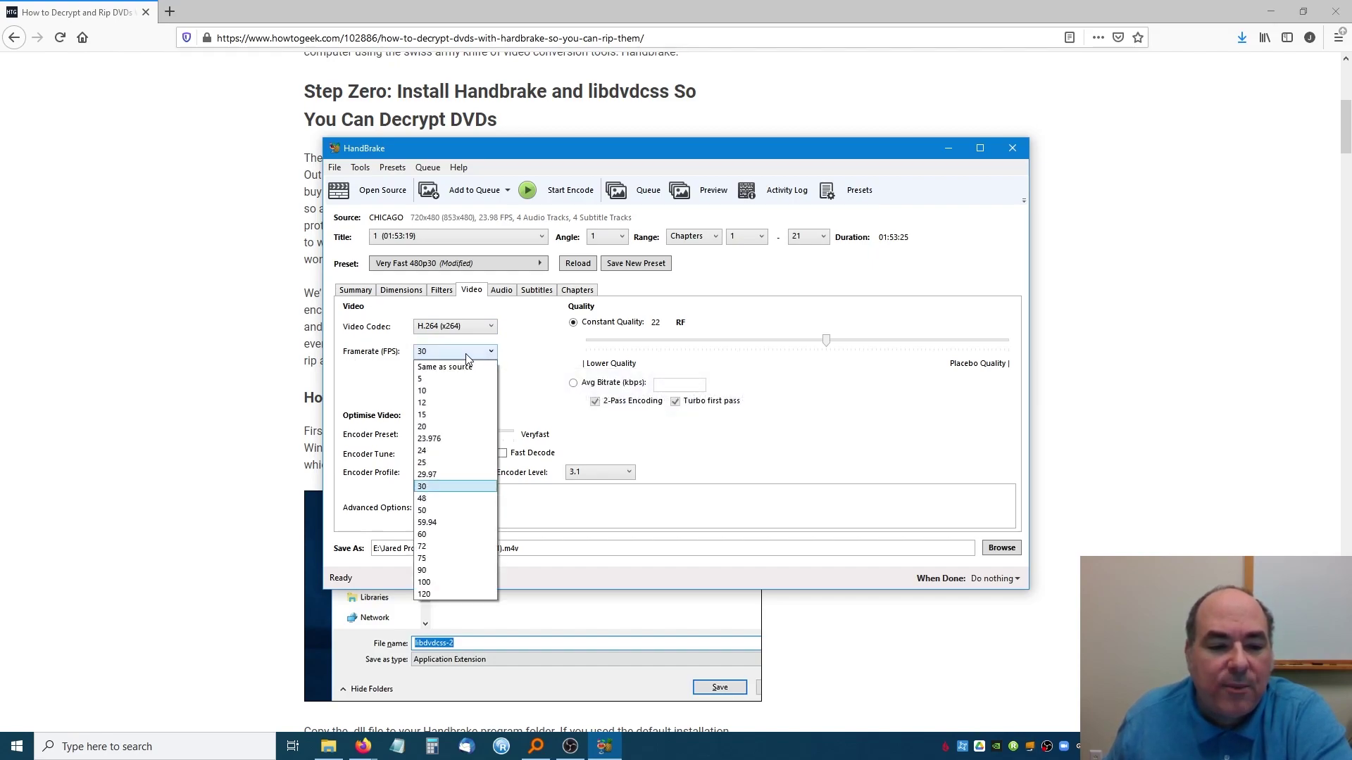
{"action": "left_click", "coordinate": [468, 368]}
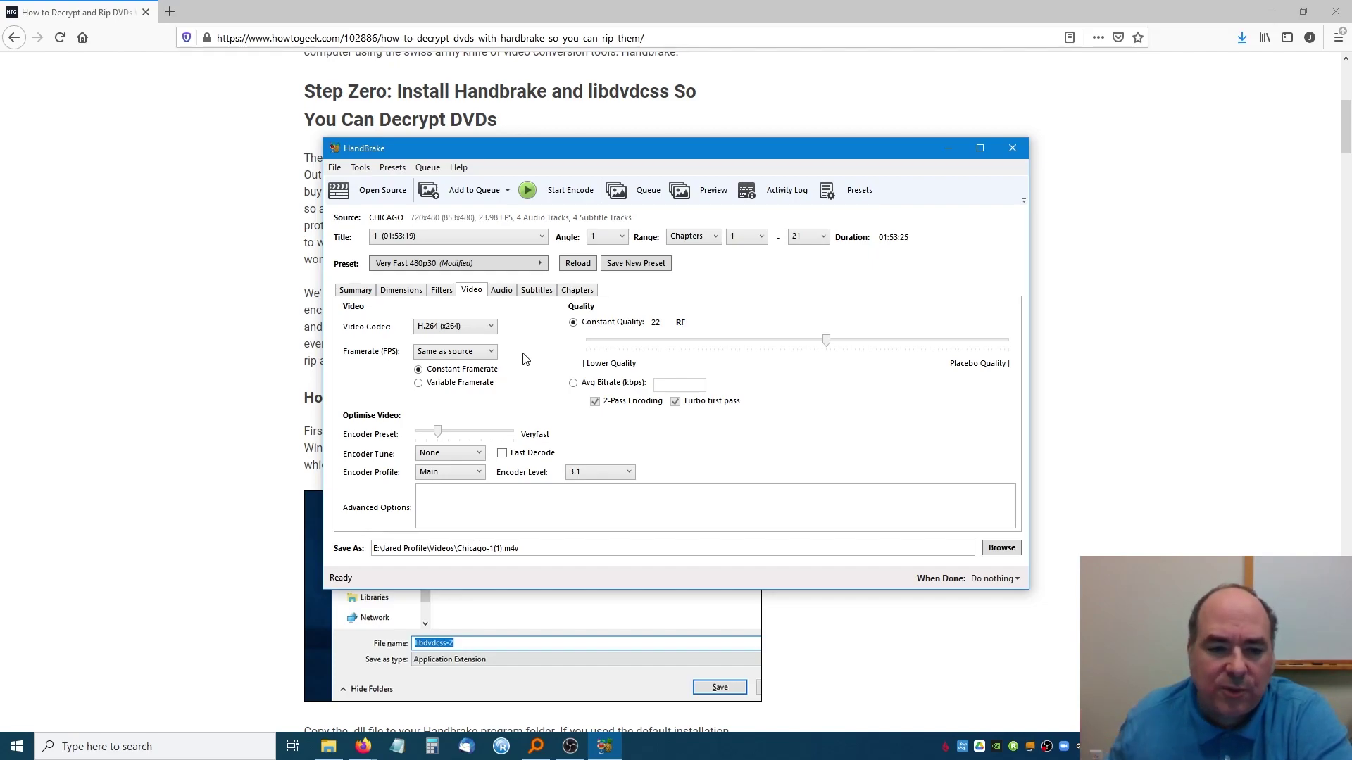
Step: Keep the English AC3 5.1 audio track and change its codec to AAC Passthru
{"action": "left_click", "coordinate": [502, 291]}
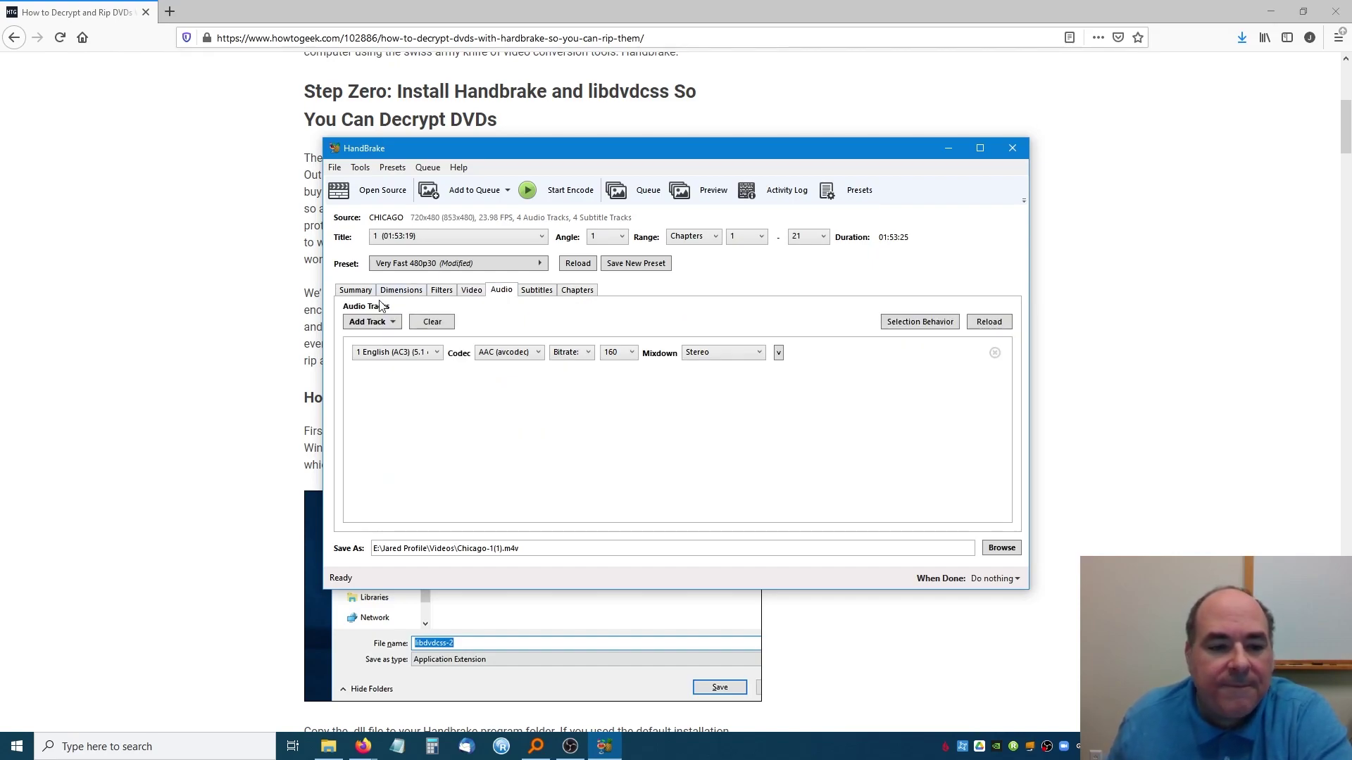
{"action": "left_click", "coordinate": [392, 354]}
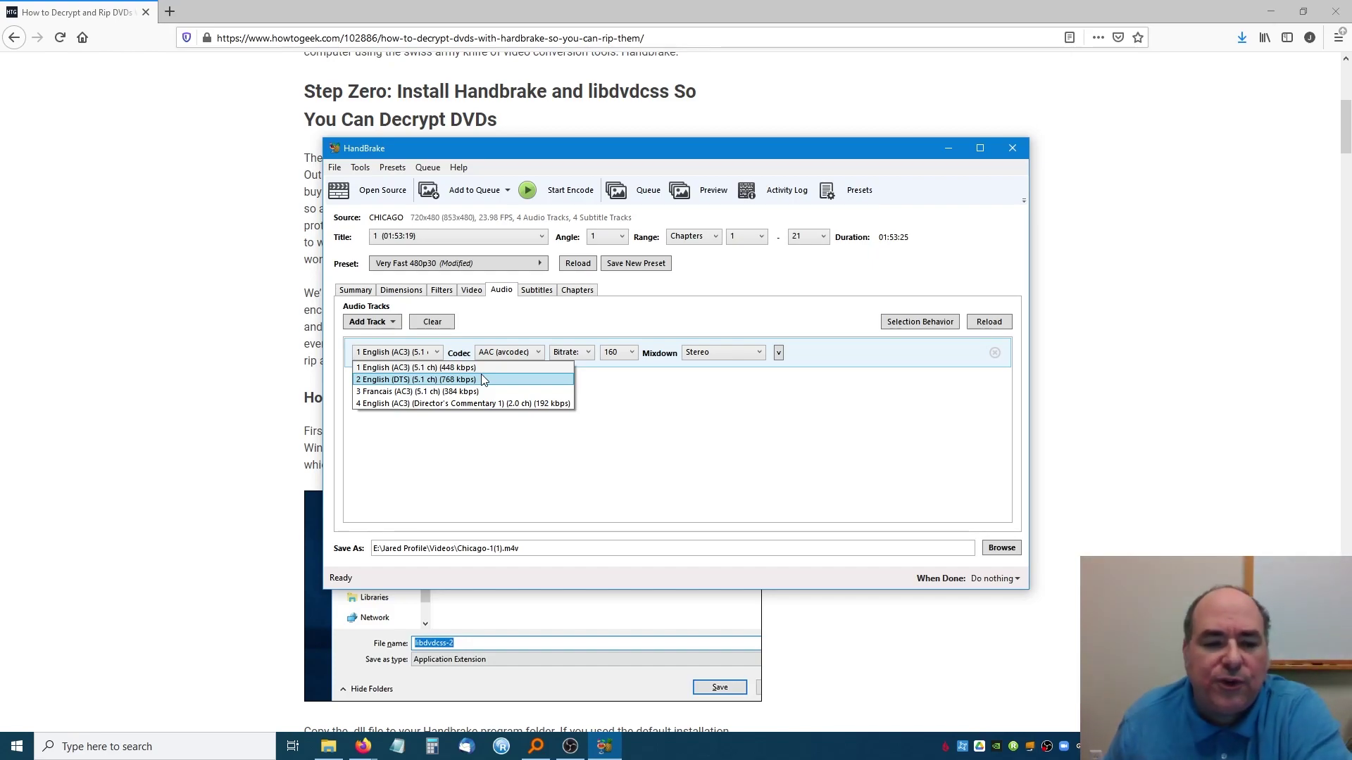
{"action": "left_click", "coordinate": [454, 366]}
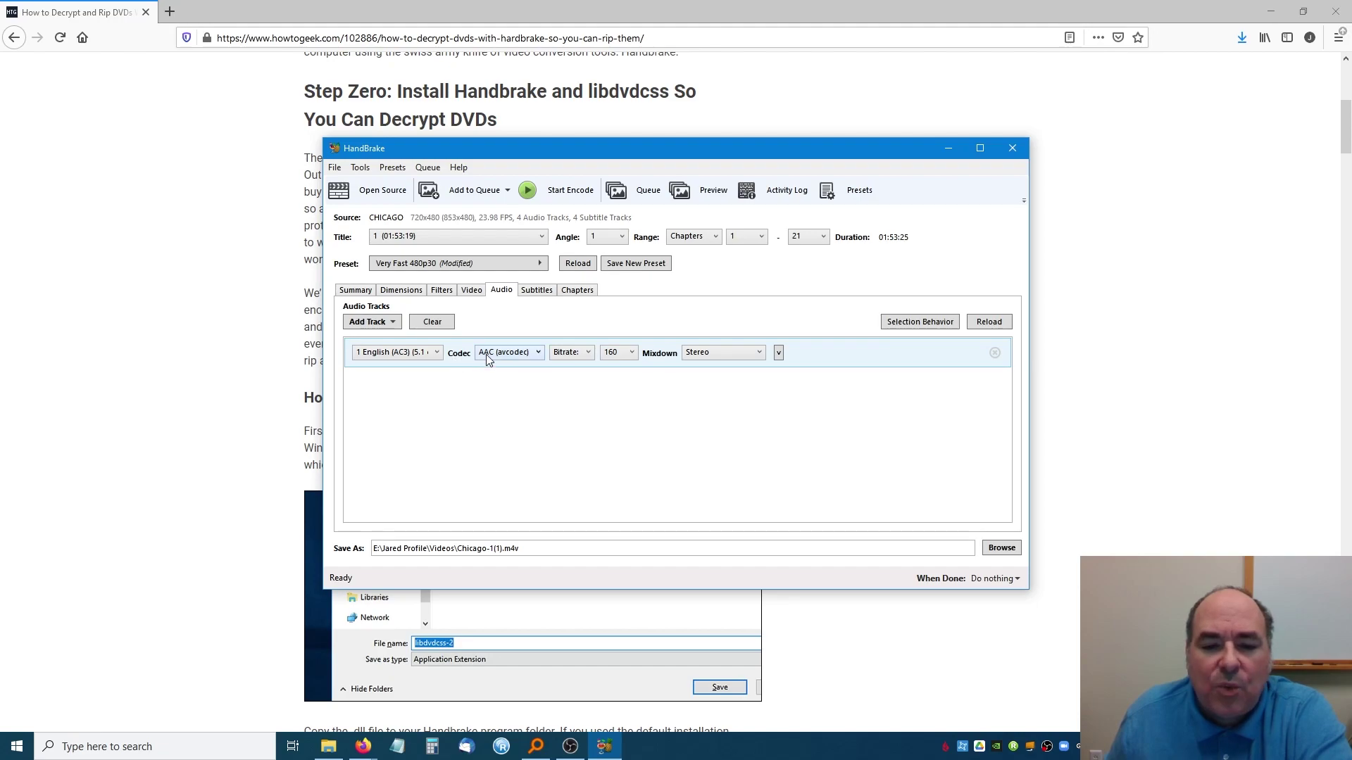
{"action": "left_click", "coordinate": [689, 359]}
{"action": "left_click", "coordinate": [681, 335]}
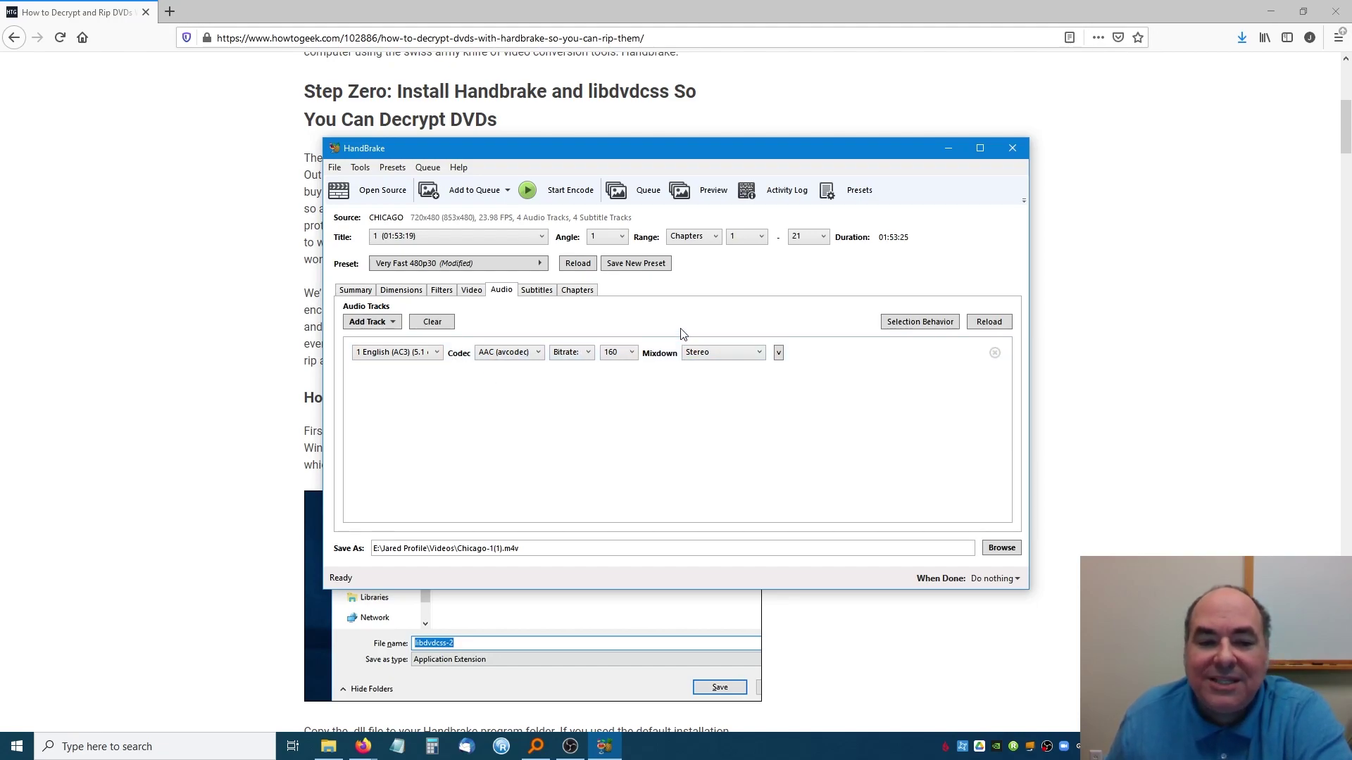
{"action": "left_click", "coordinate": [504, 356]}
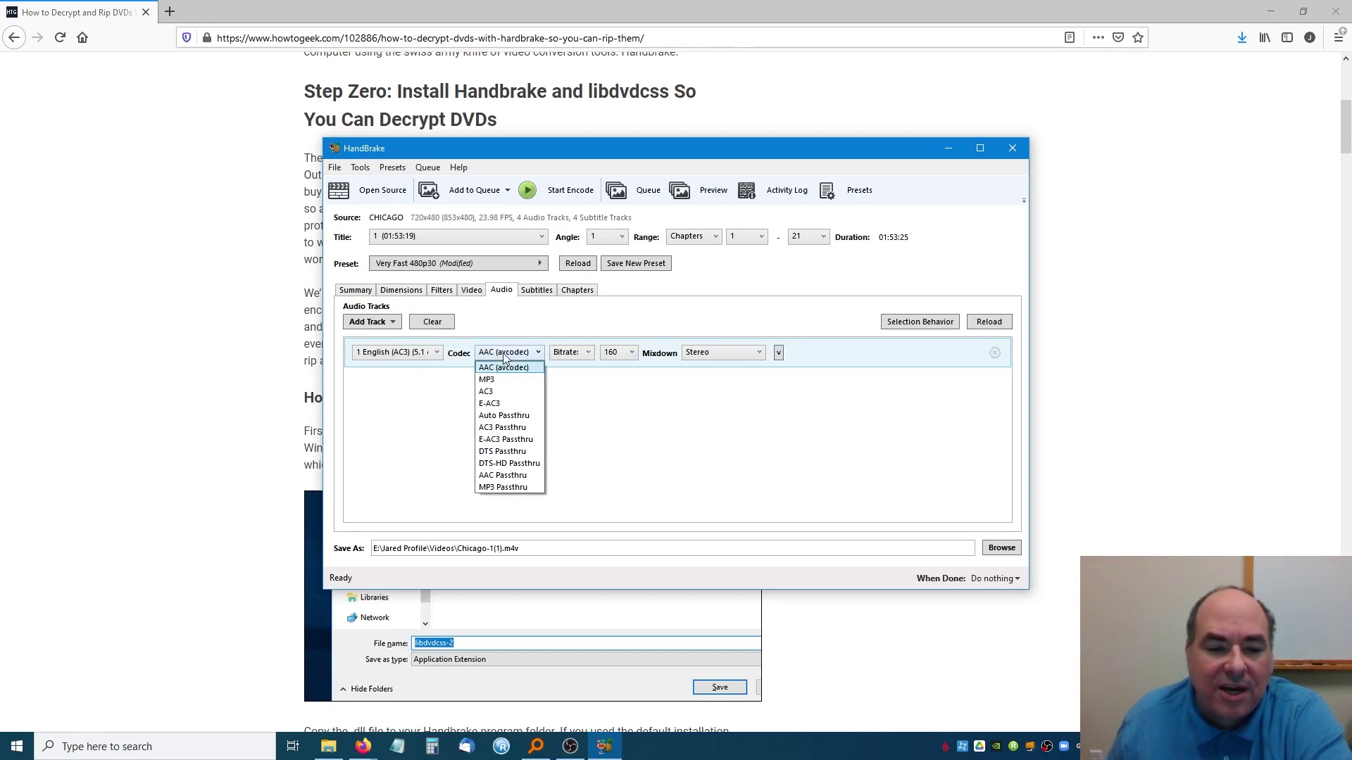
{"action": "left_click", "coordinate": [525, 475]}
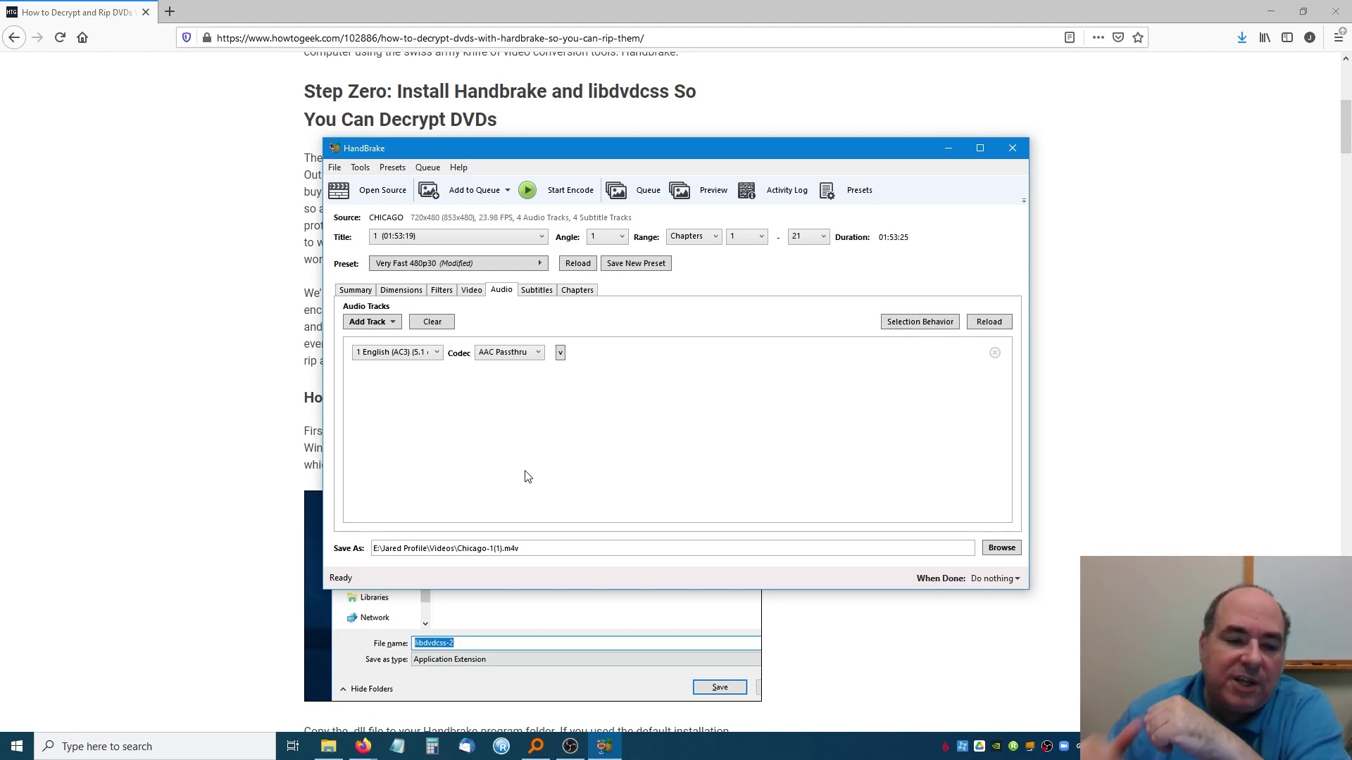
Step: Clear the Foreign Audio Scan subtitle, then review the Dimensions, Filters, Video and Audio settings
{"action": "left_click", "coordinate": [537, 290]}
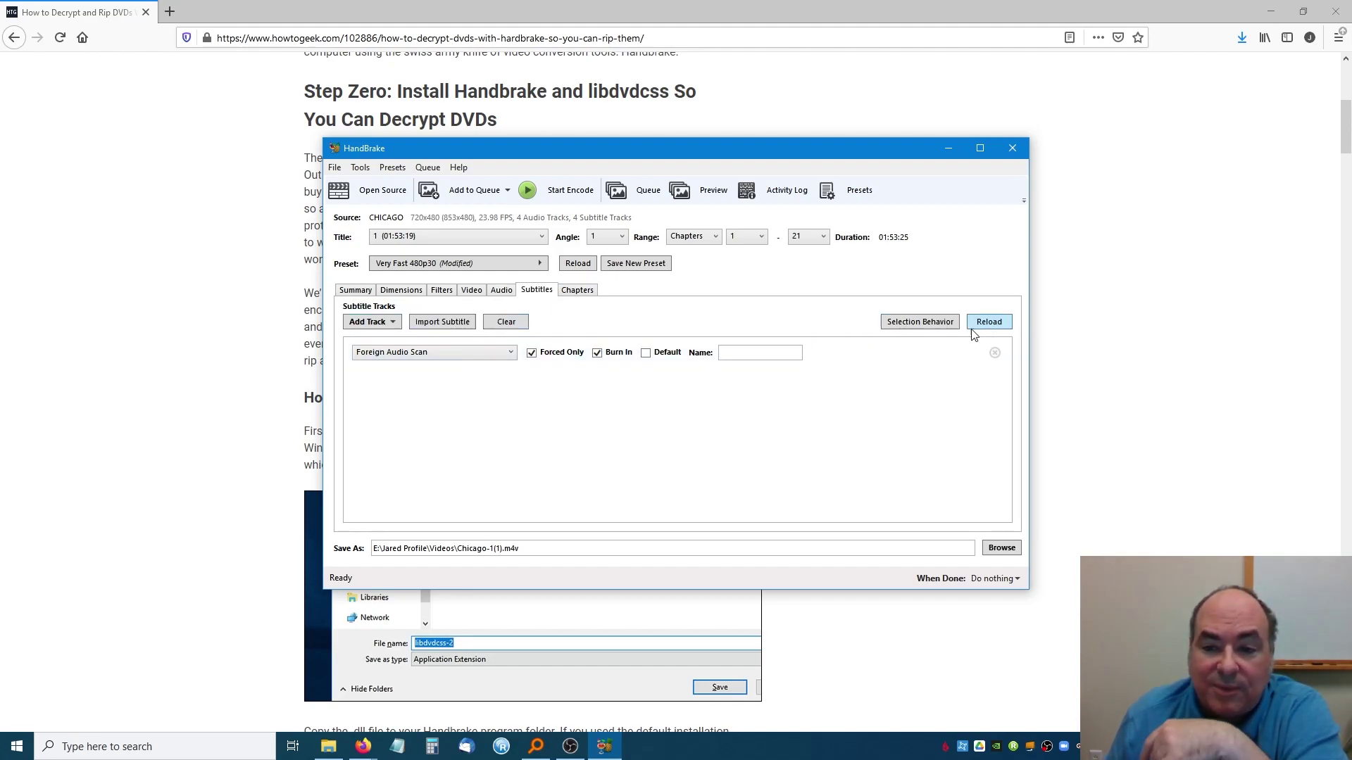
{"action": "left_click", "coordinate": [516, 324]}
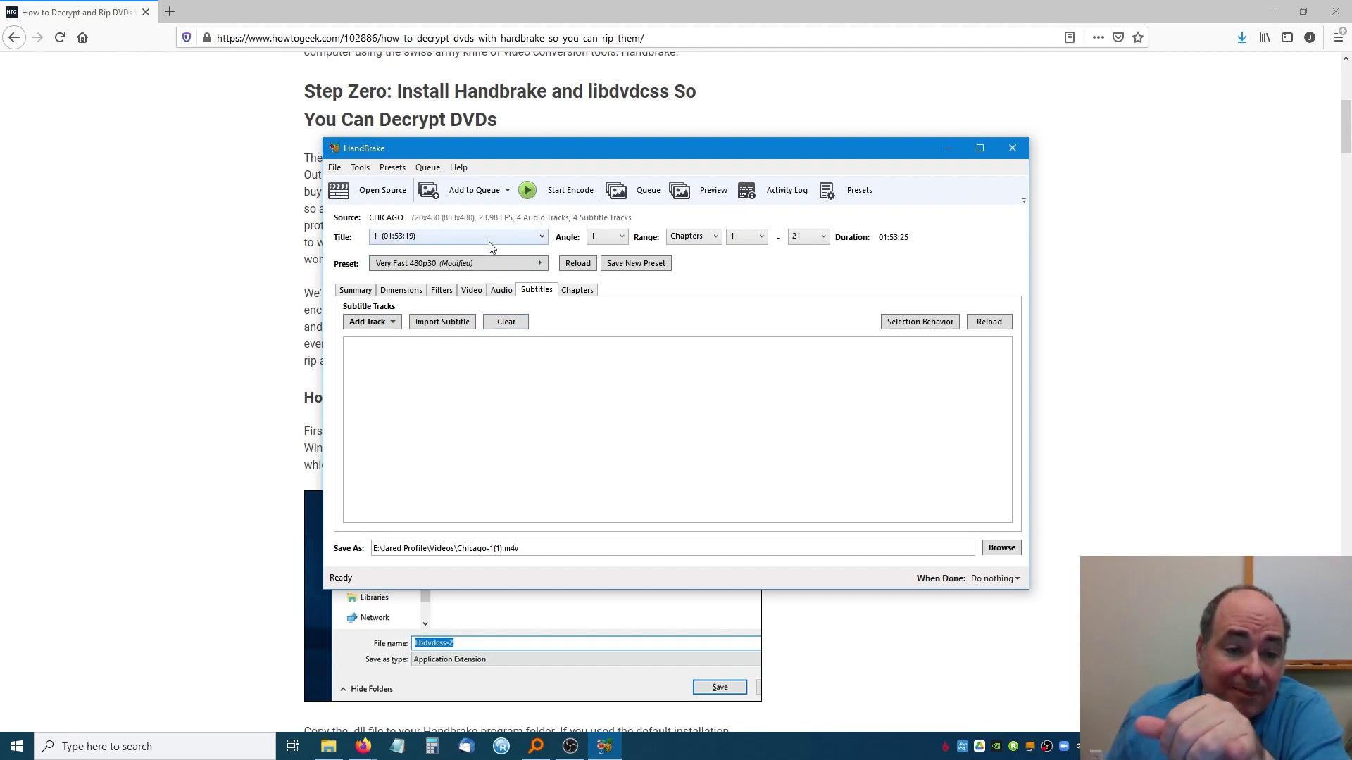
{"action": "left_click", "coordinate": [405, 288]}
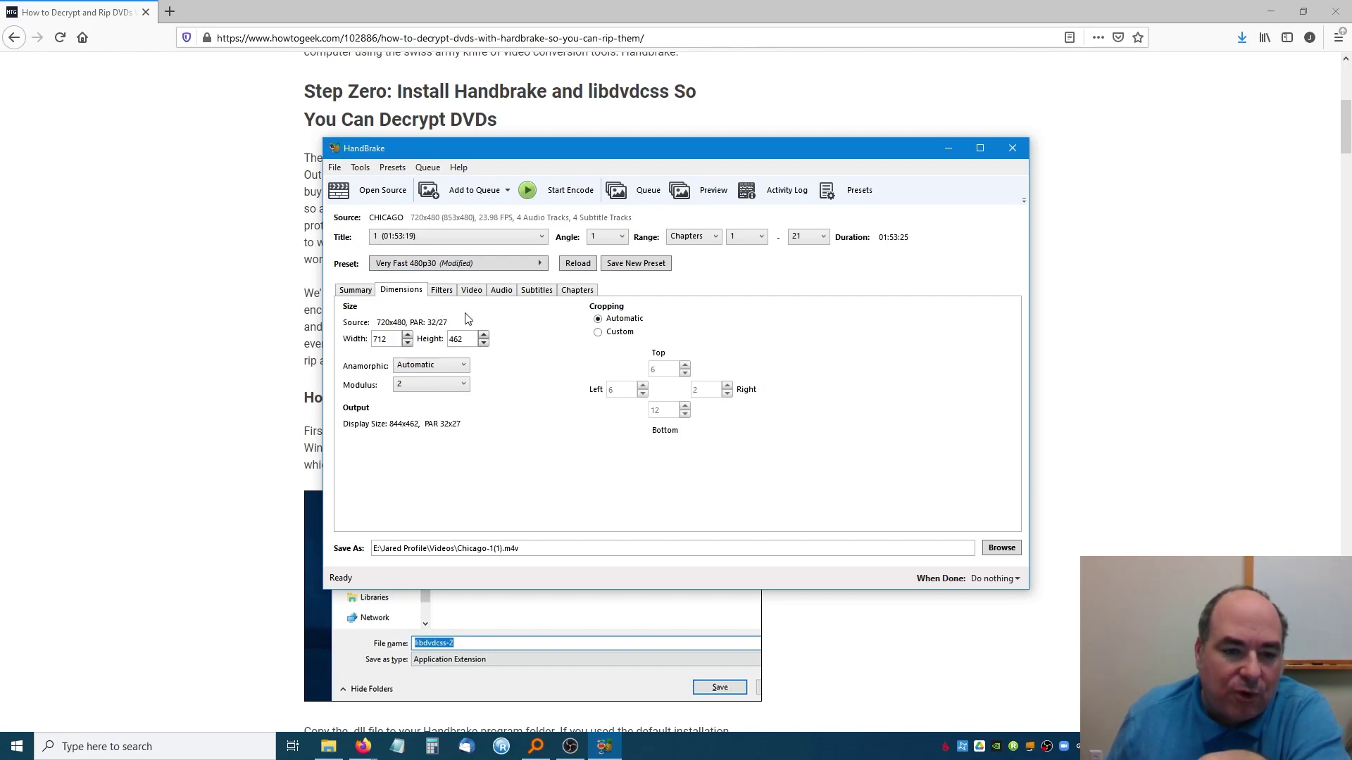
{"action": "left_click", "coordinate": [444, 292]}
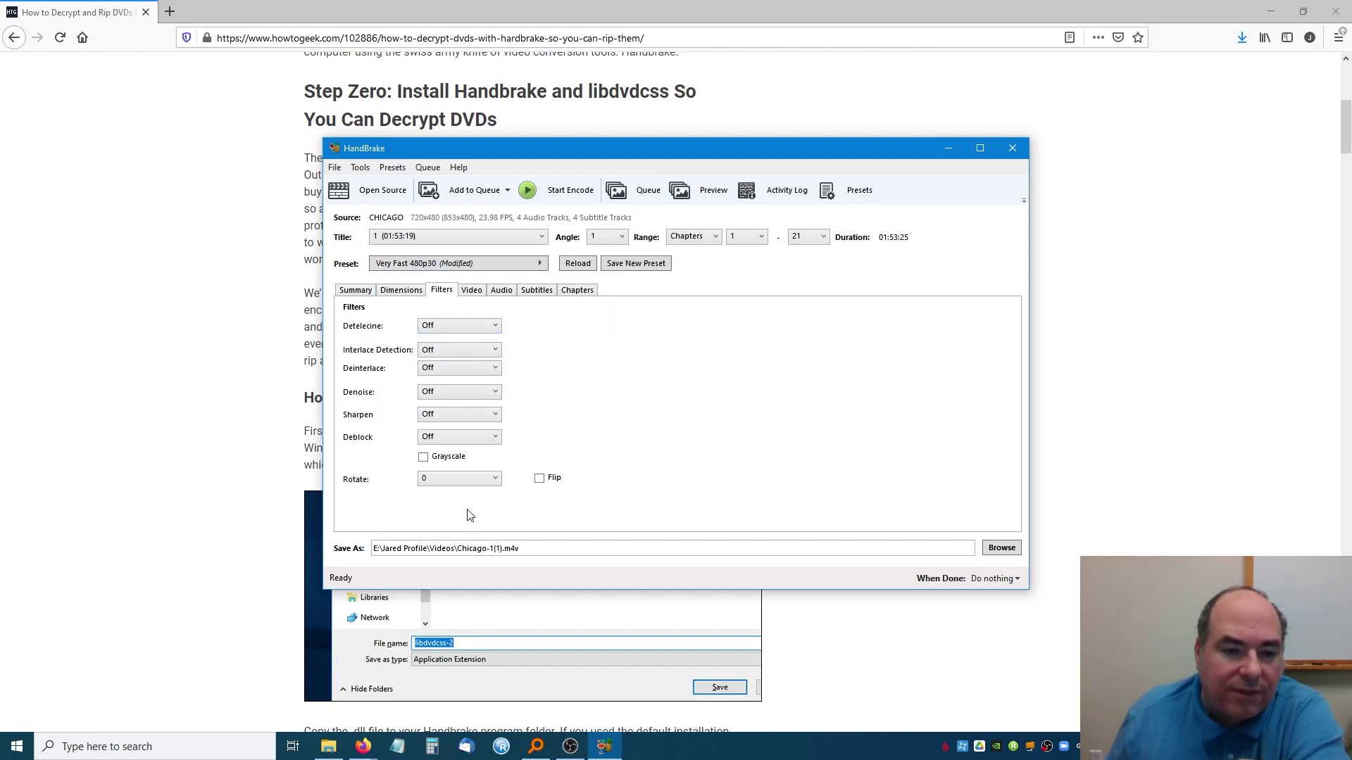
{"action": "left_click", "coordinate": [473, 292]}
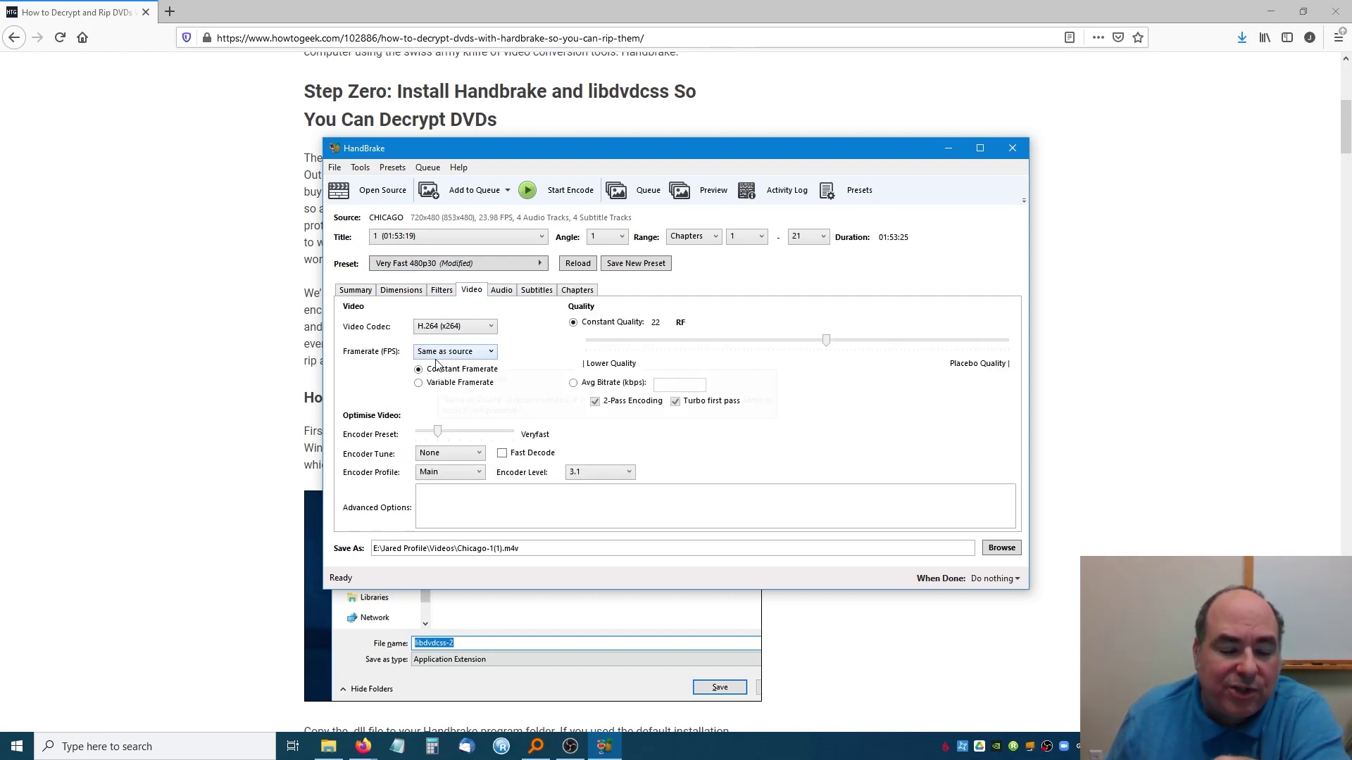
{"action": "left_click", "coordinate": [506, 291]}
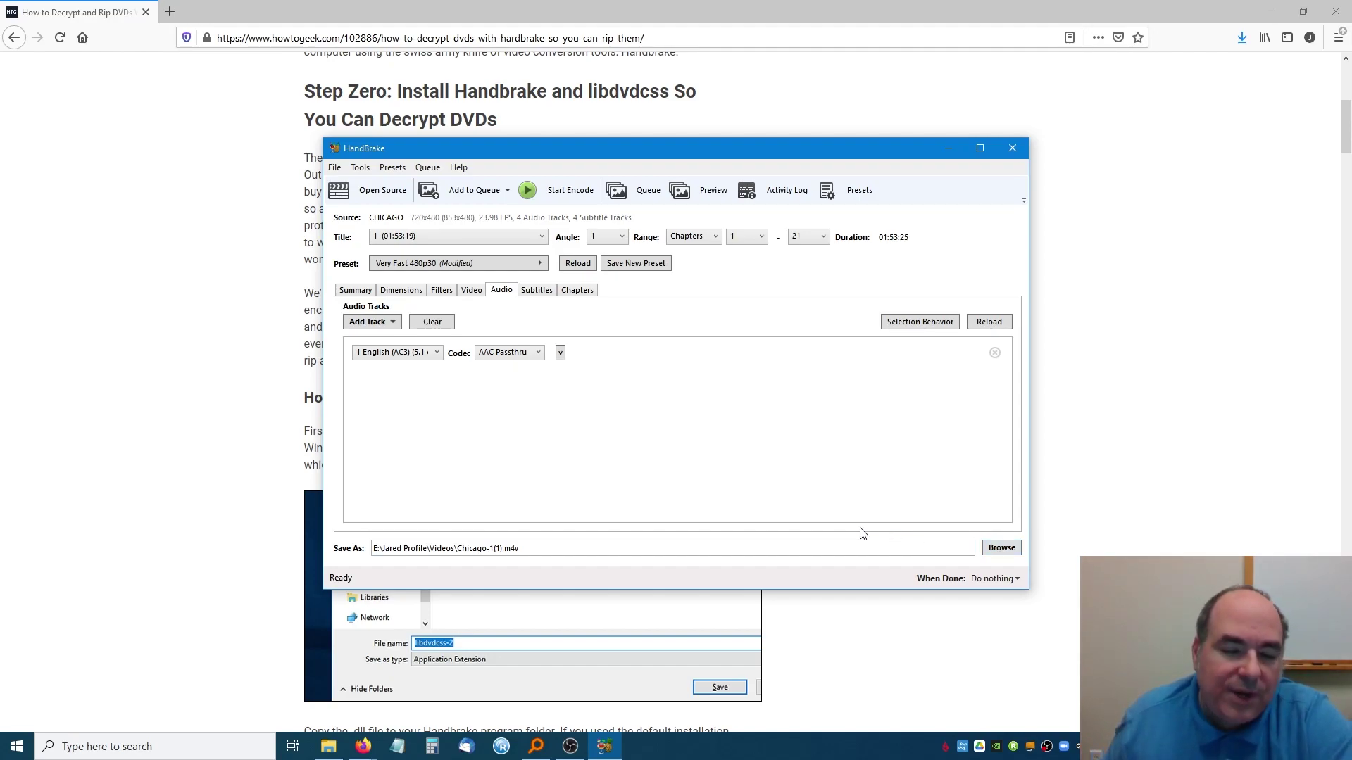
Step: Launch VLC media player from the Start search
{"action": "mouse_move", "coordinate": [328, 748]}
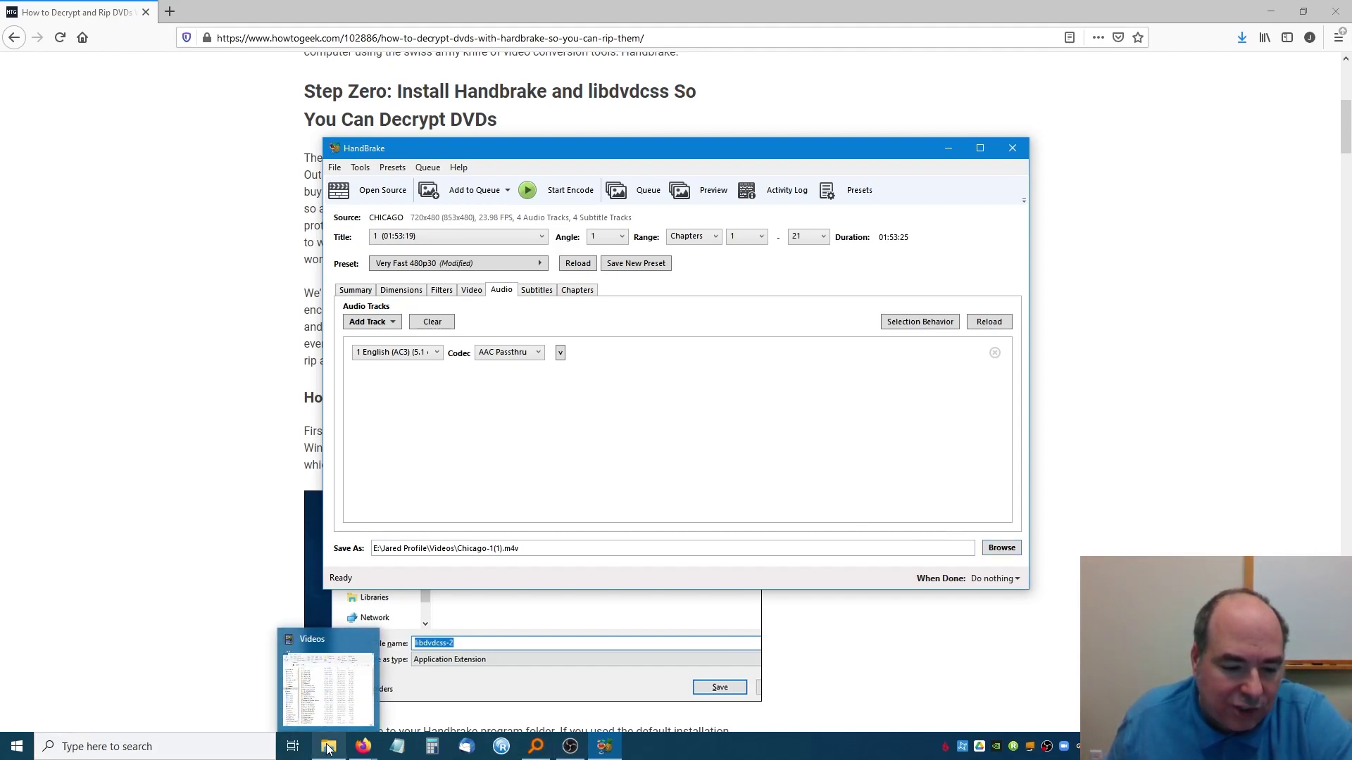
{"action": "left_click", "coordinate": [15, 748]}
{"action": "type", "text": "vlc"}
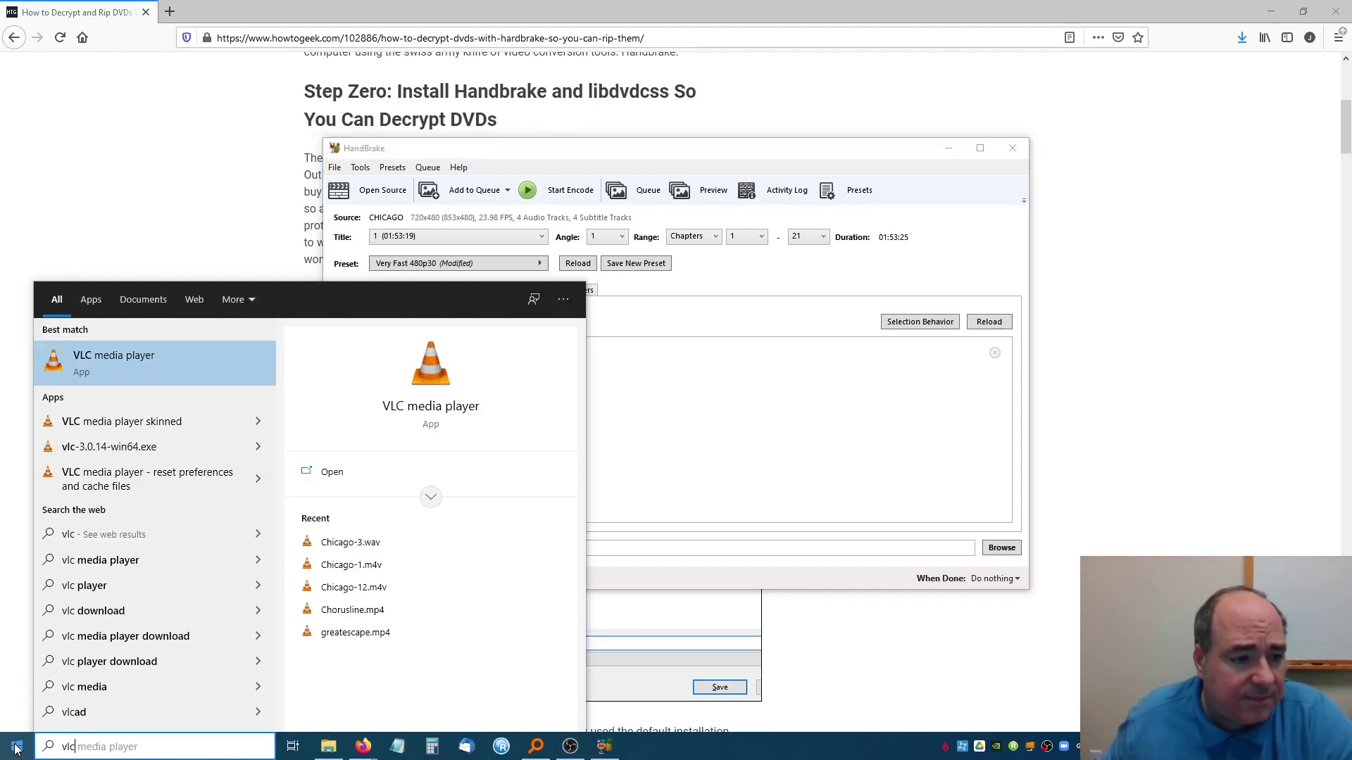
{"action": "left_click", "coordinate": [114, 366]}
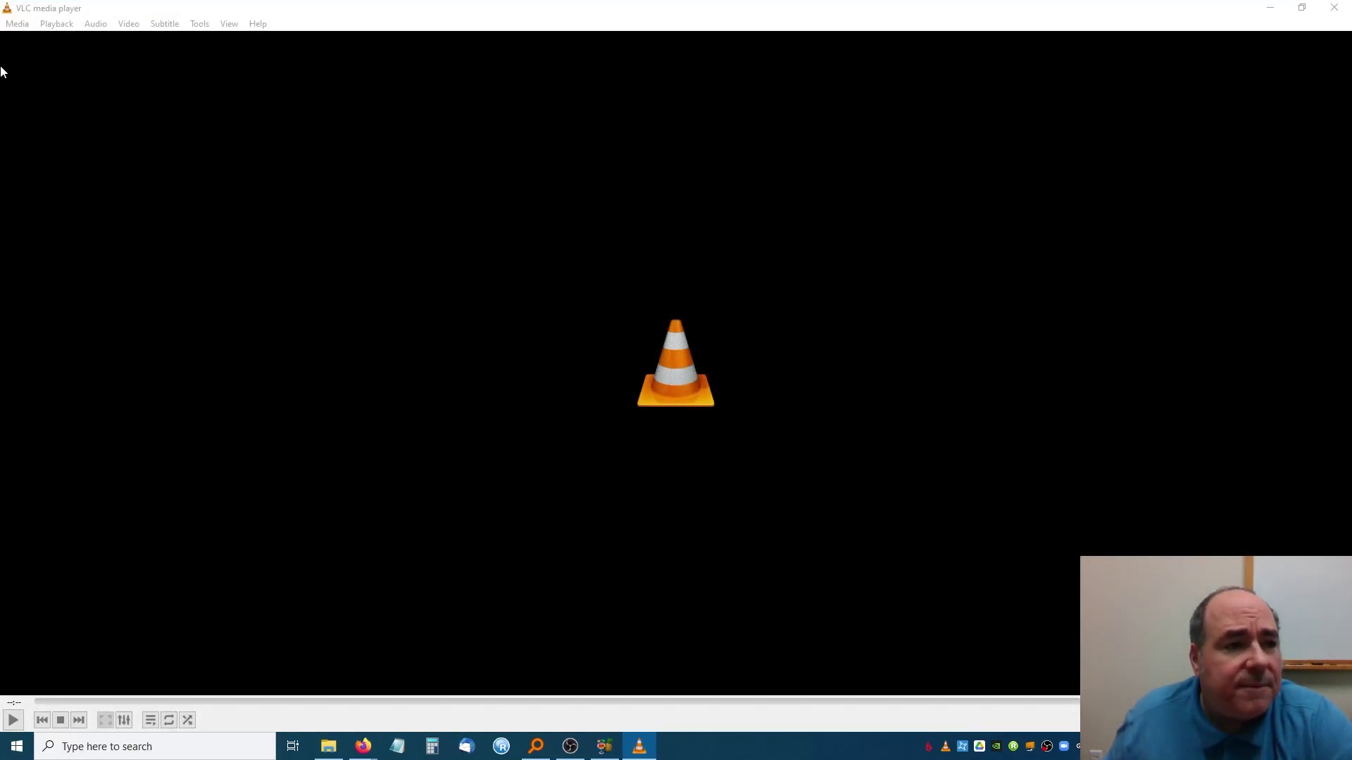
Step: Play Chicago-1.m4v from Videos and seek to about 6:40, then around 31:20
{"action": "left_click", "coordinate": [18, 24]}
{"action": "key", "text": "Escape"}
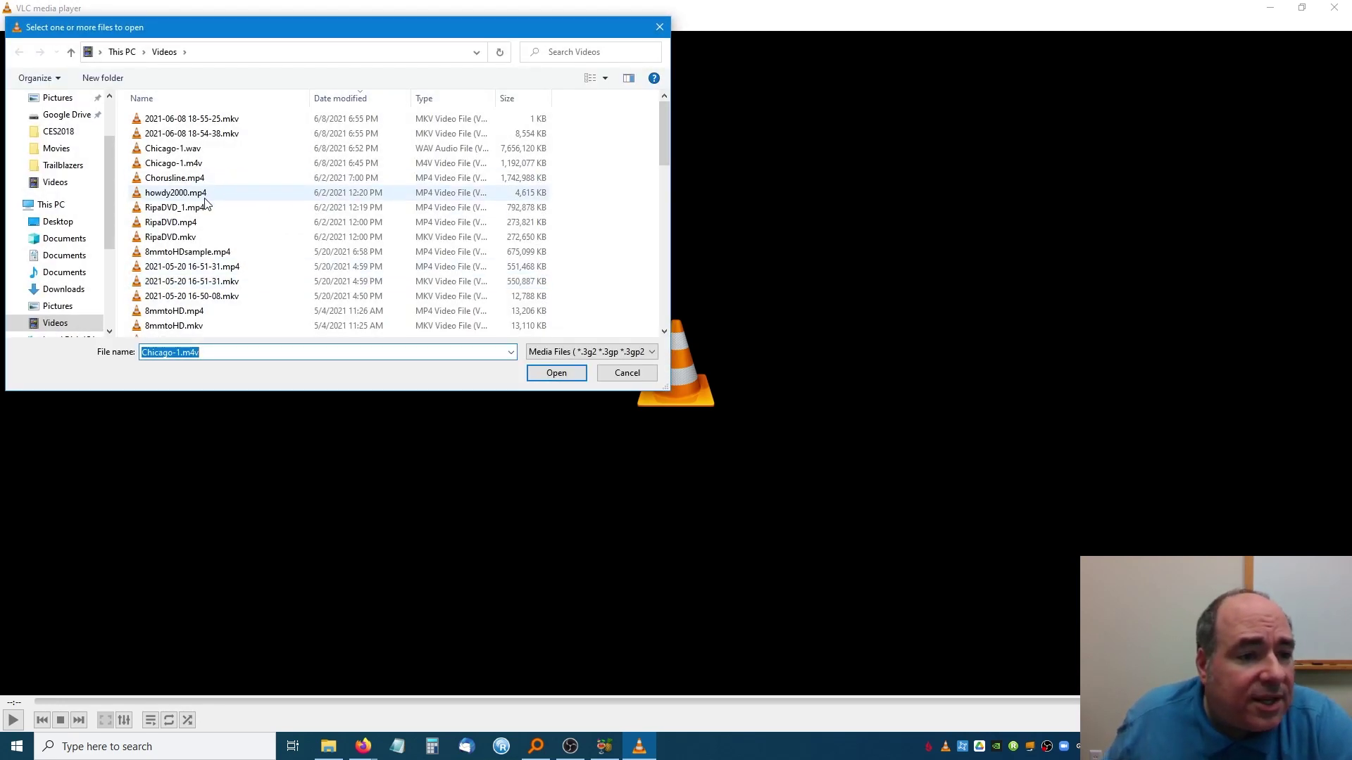
{"action": "left_click", "coordinate": [186, 164]}
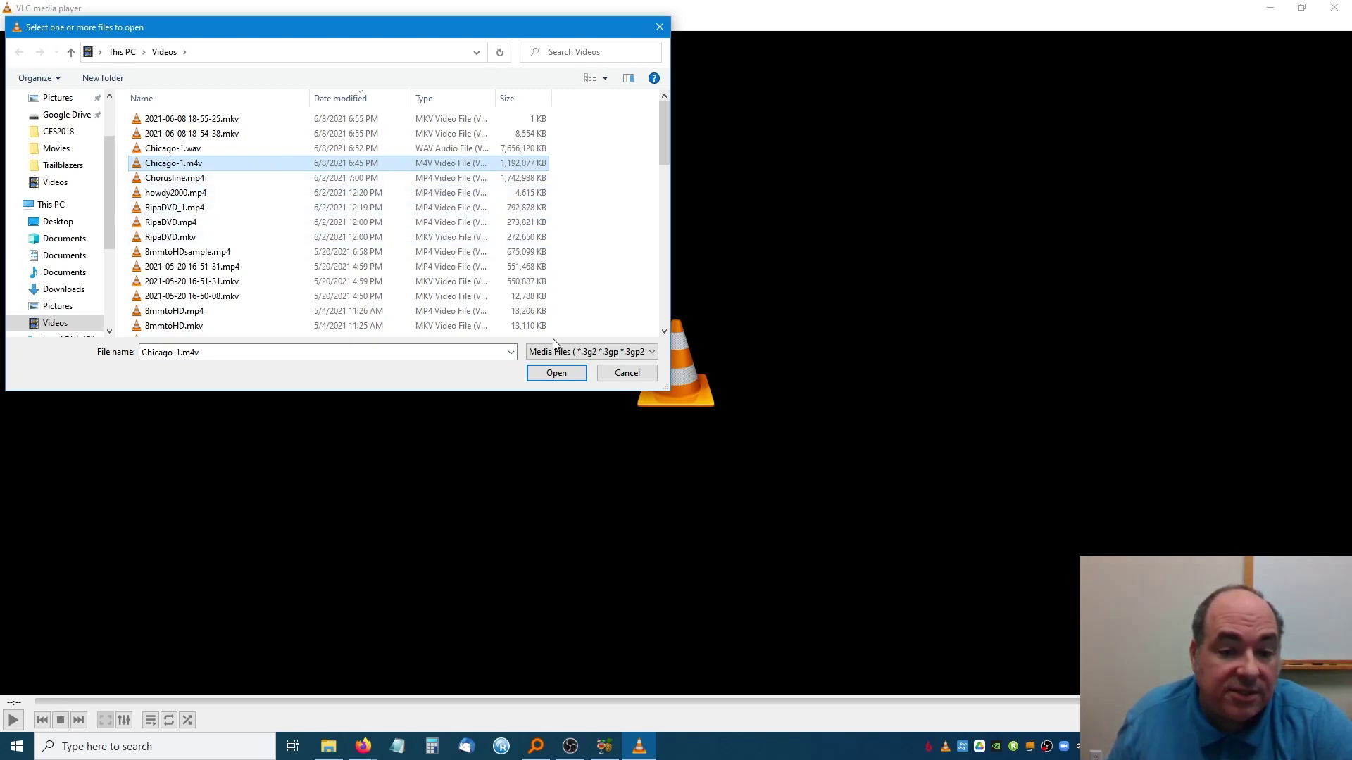
{"action": "left_click", "coordinate": [555, 375]}
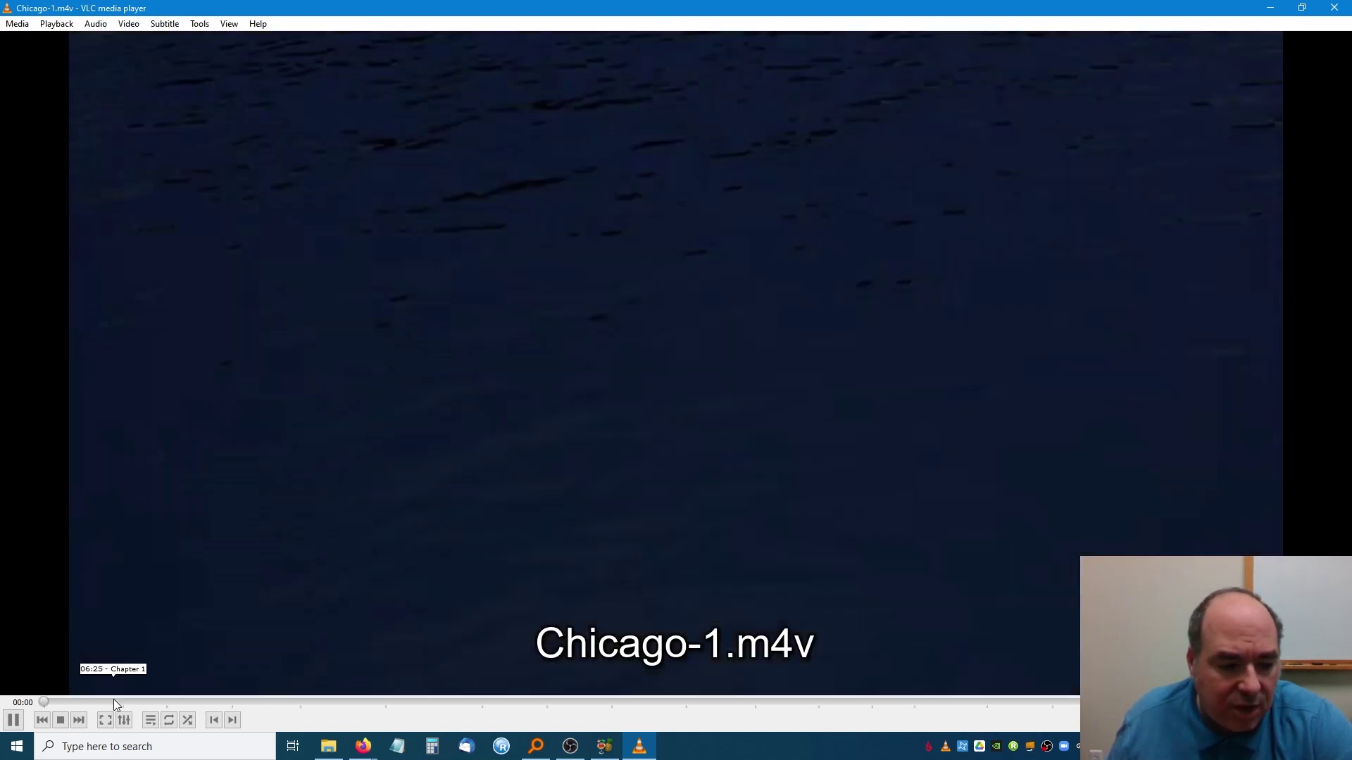
{"action": "left_click", "coordinate": [115, 702]}
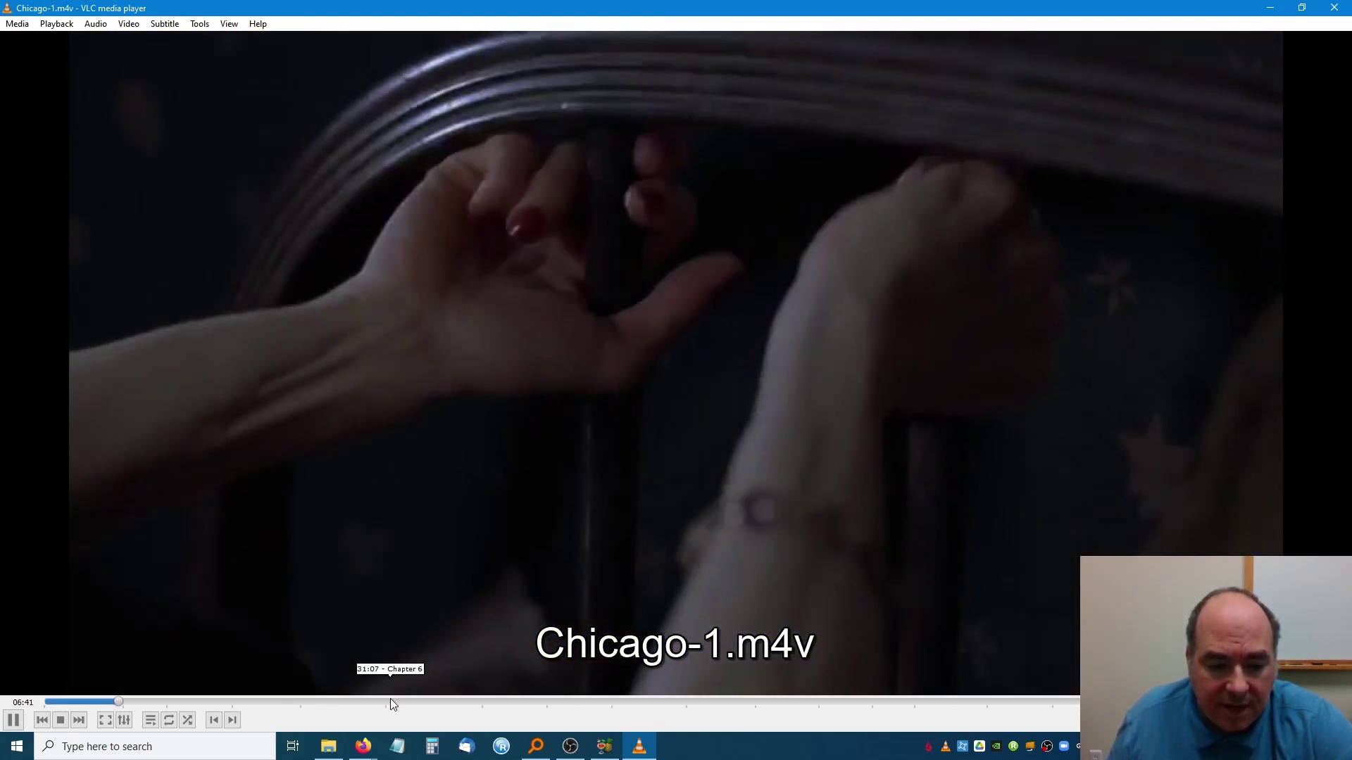
{"action": "left_click", "coordinate": [392, 702]}
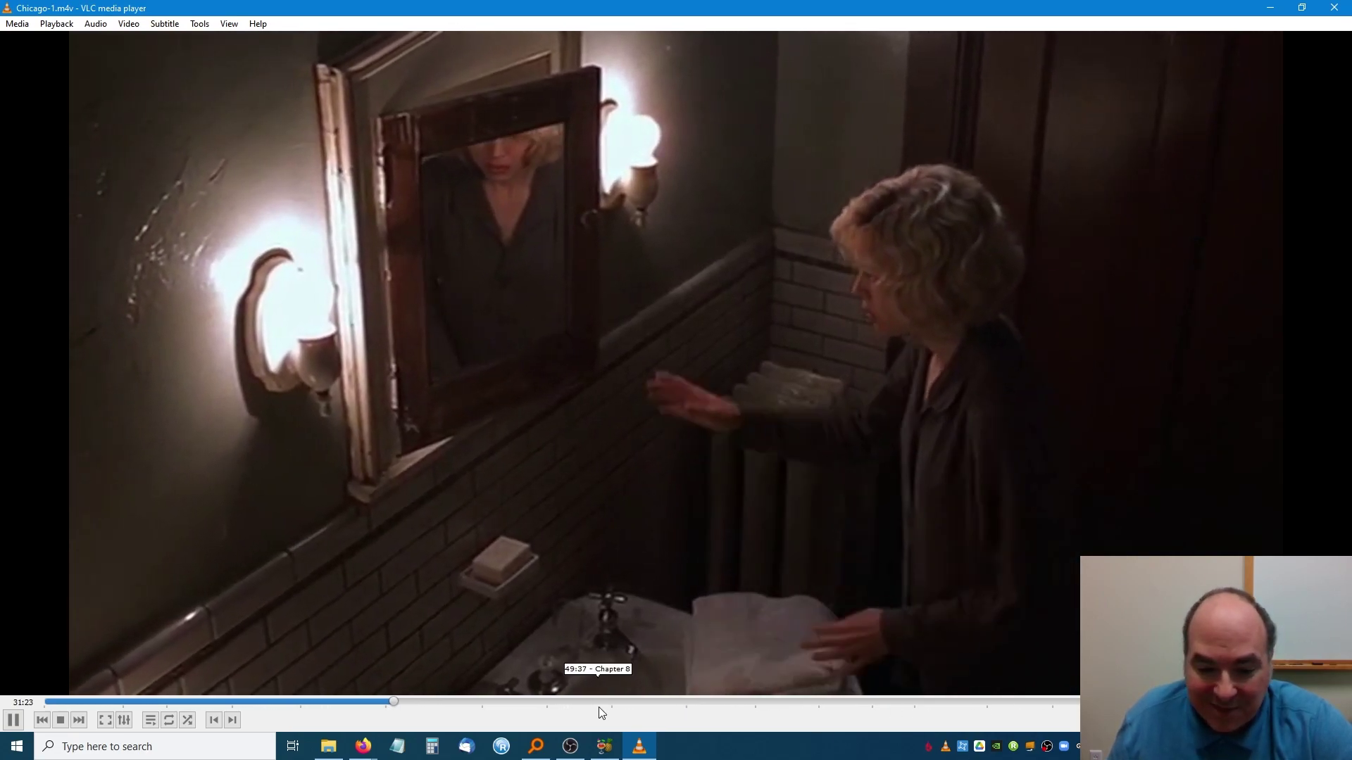
{"action": "left_click", "coordinate": [199, 24]}
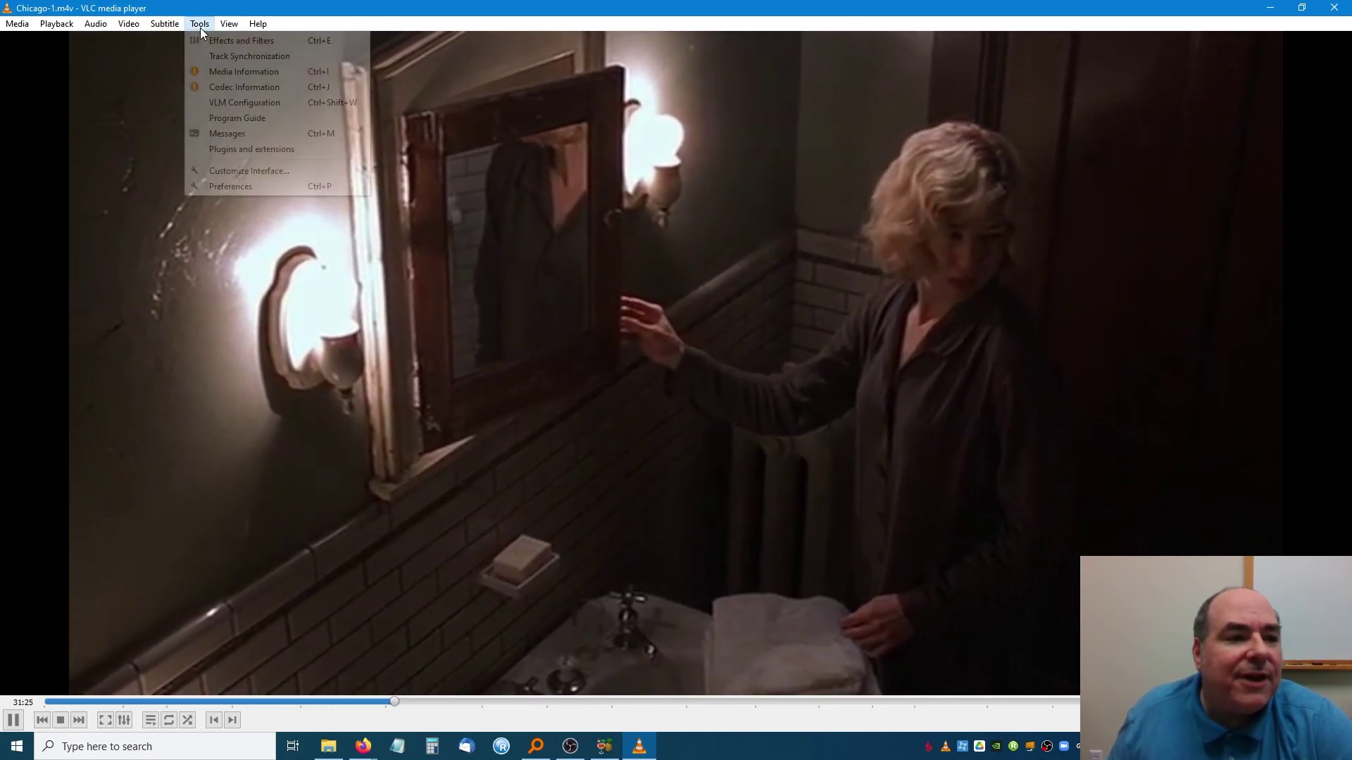
{"action": "left_click", "coordinate": [222, 84]}
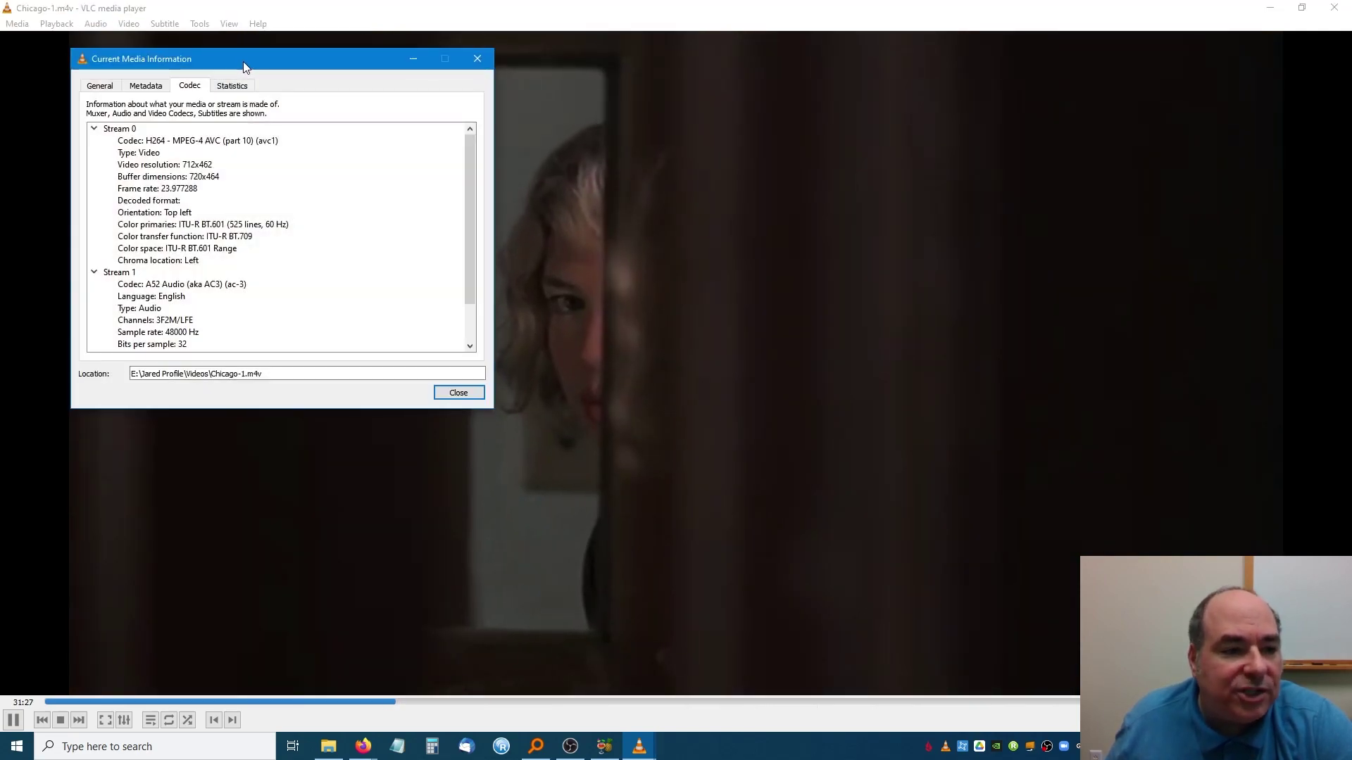
{"action": "left_click_drag", "start_coordinate": [241, 65], "coordinate": [347, 93]}
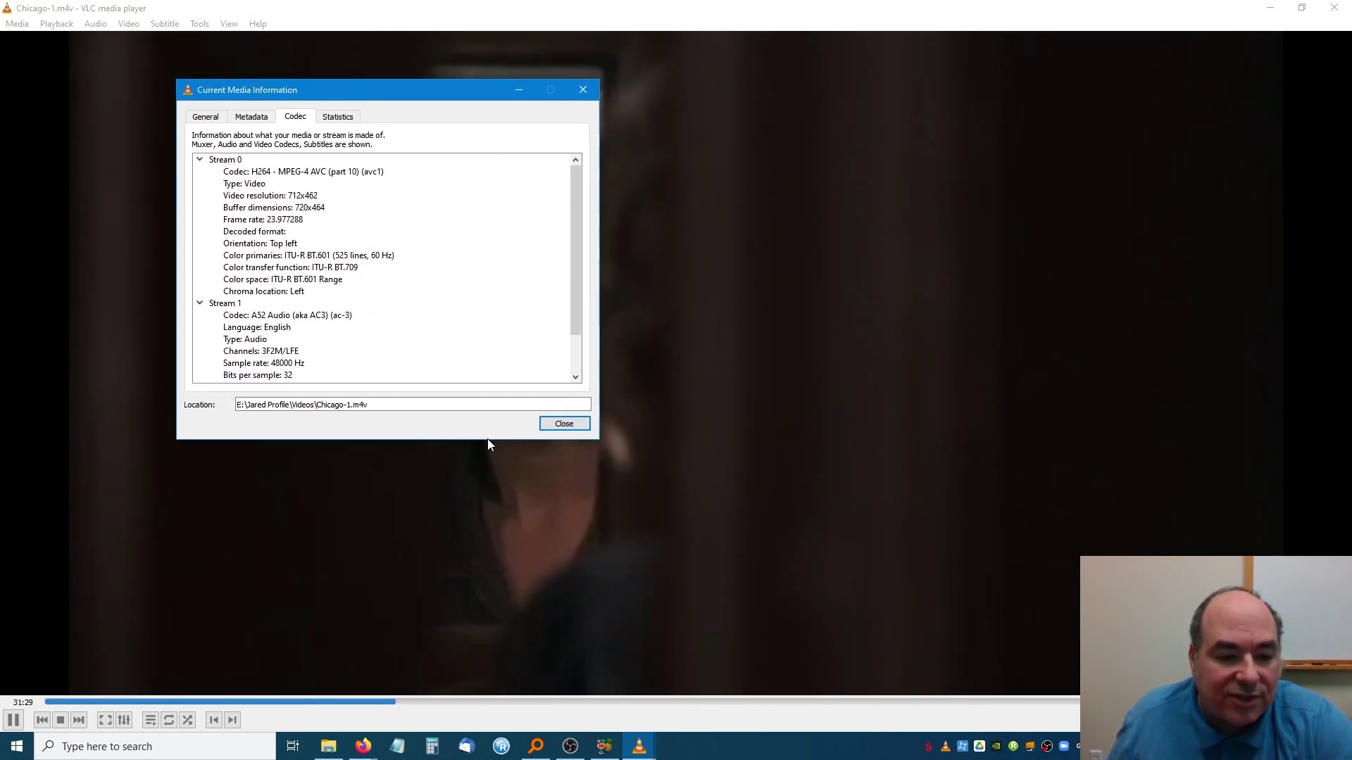
{"action": "left_click_drag", "start_coordinate": [490, 439], "coordinate": [503, 625]}
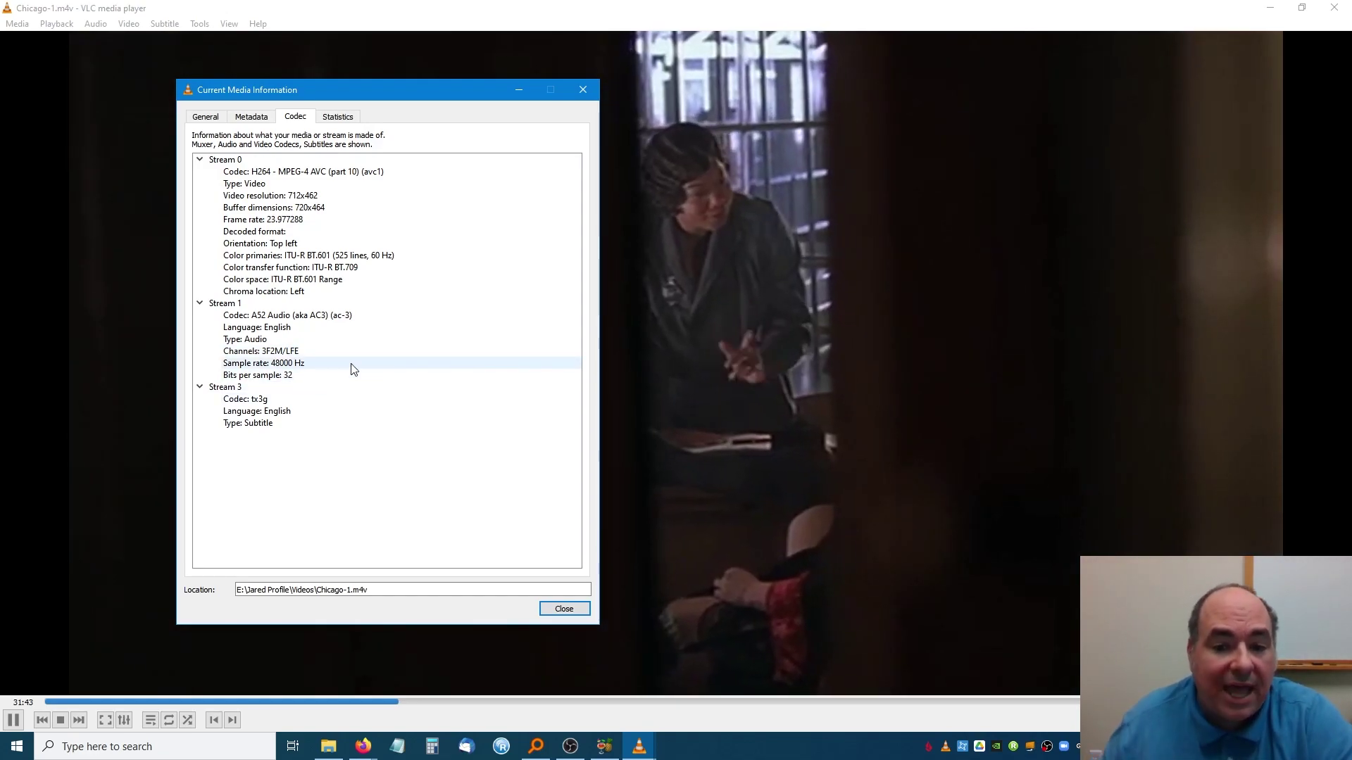
{"action": "left_click", "coordinate": [585, 88]}
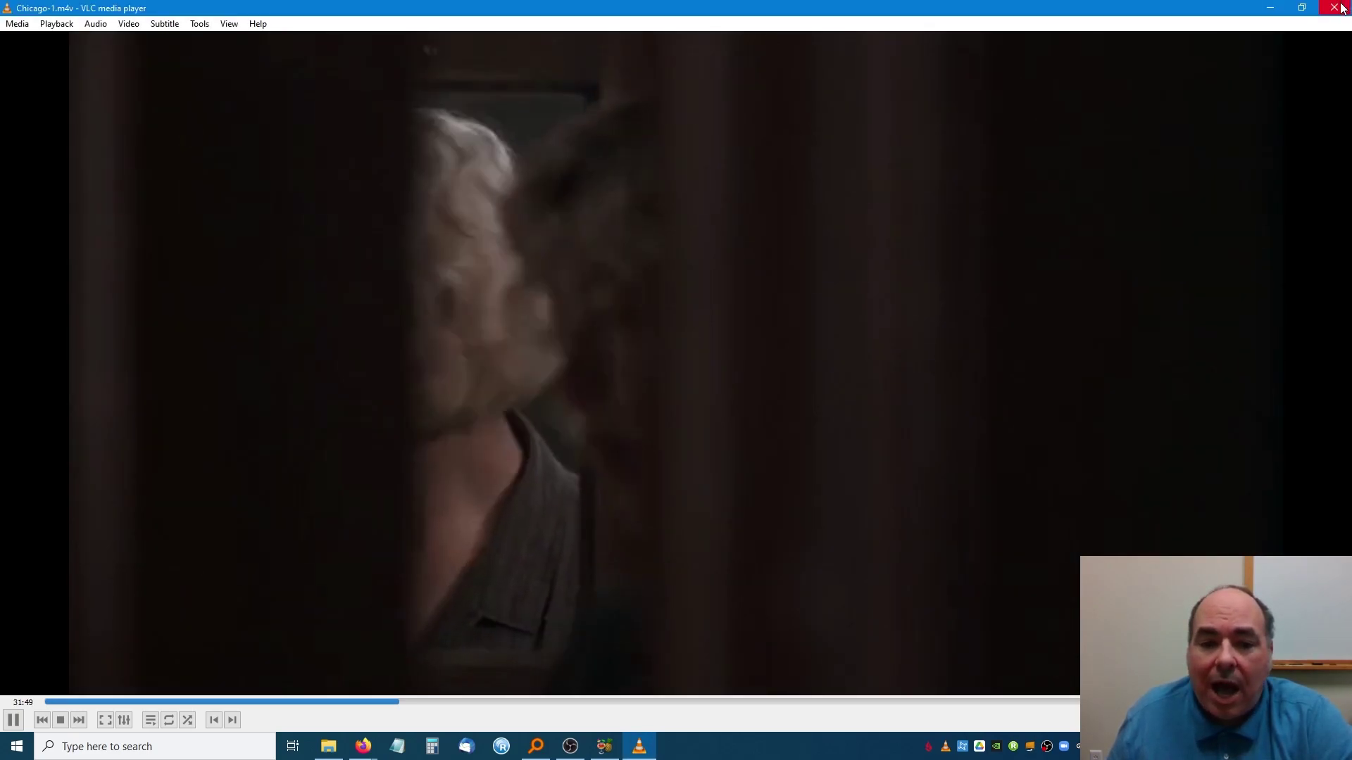
Step: Close VLC and launch Adobe Audition 2021 by searching 'aud' in the Start menu
{"action": "left_click", "coordinate": [1334, 7]}
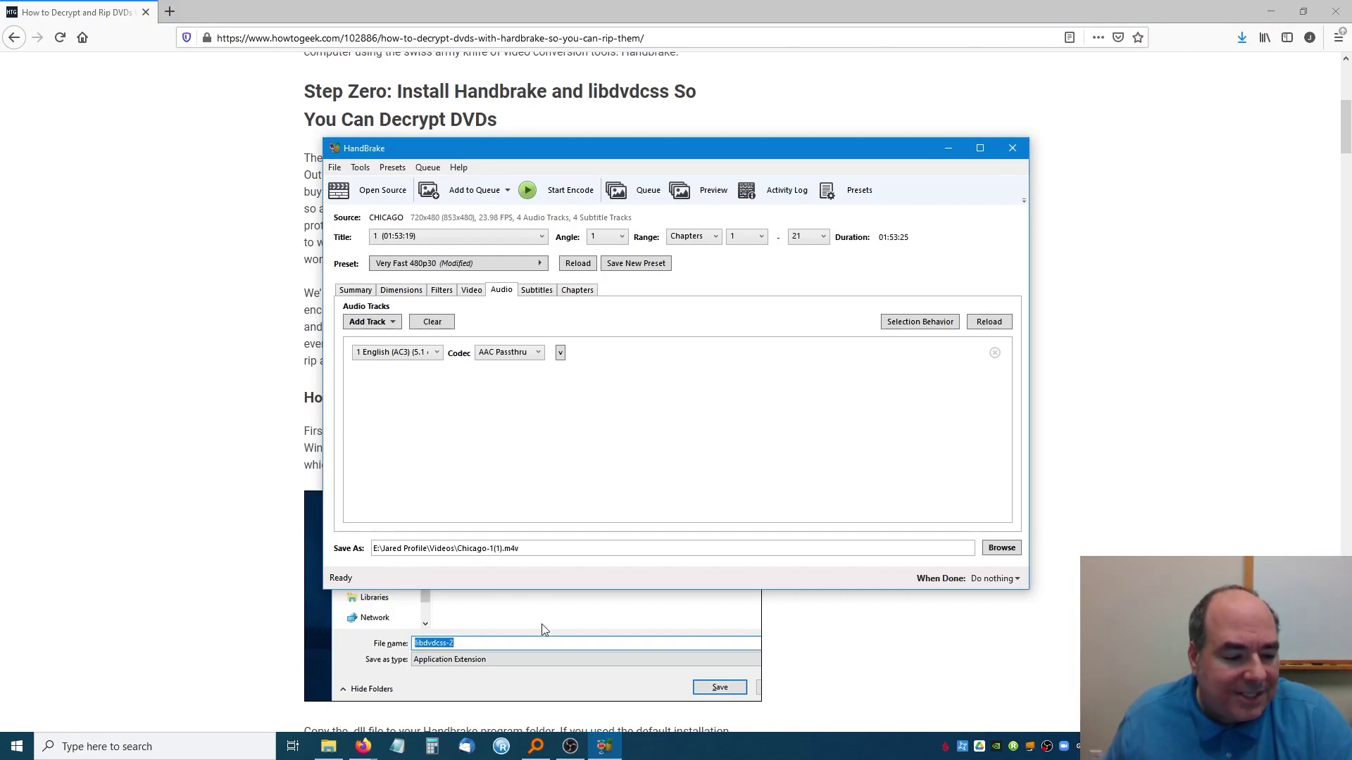
{"action": "left_click", "coordinate": [28, 750]}
{"action": "type", "text": "aud"}
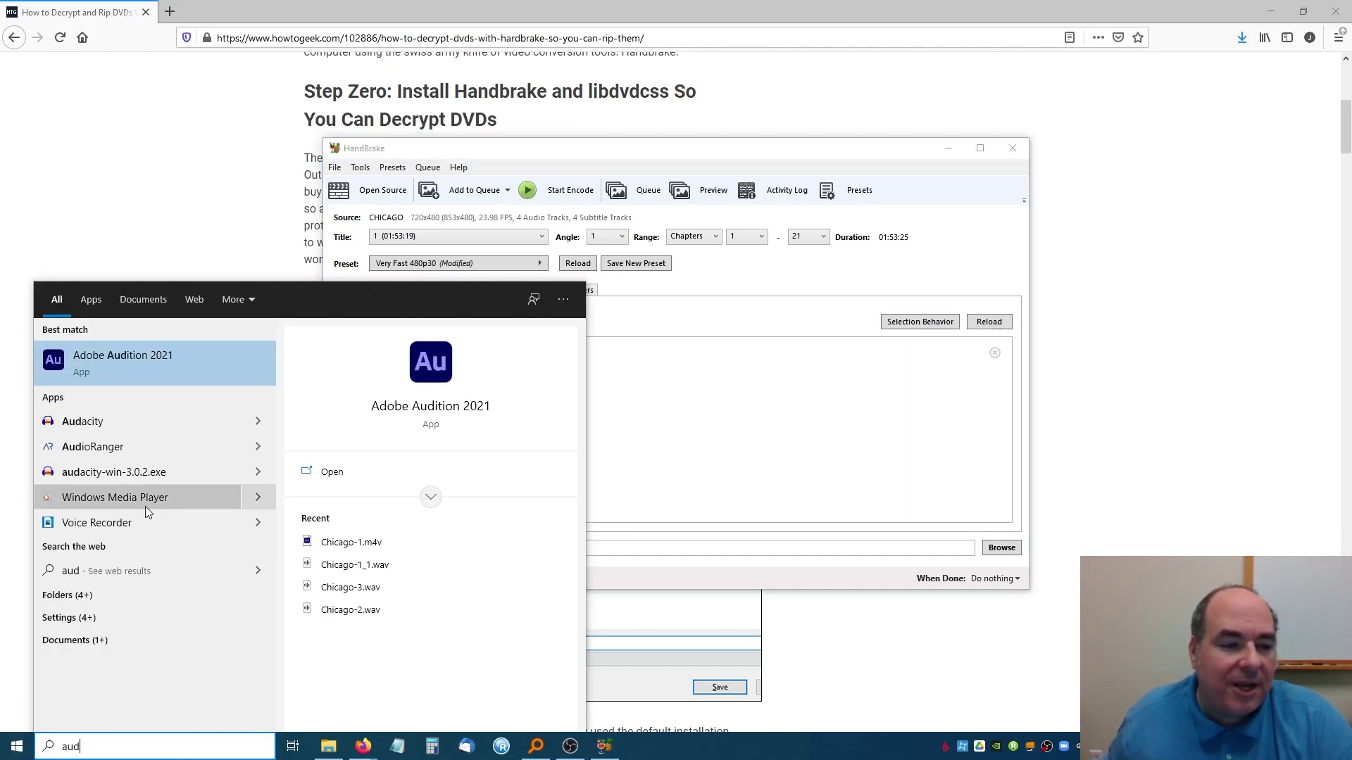
{"action": "left_click", "coordinate": [150, 359]}
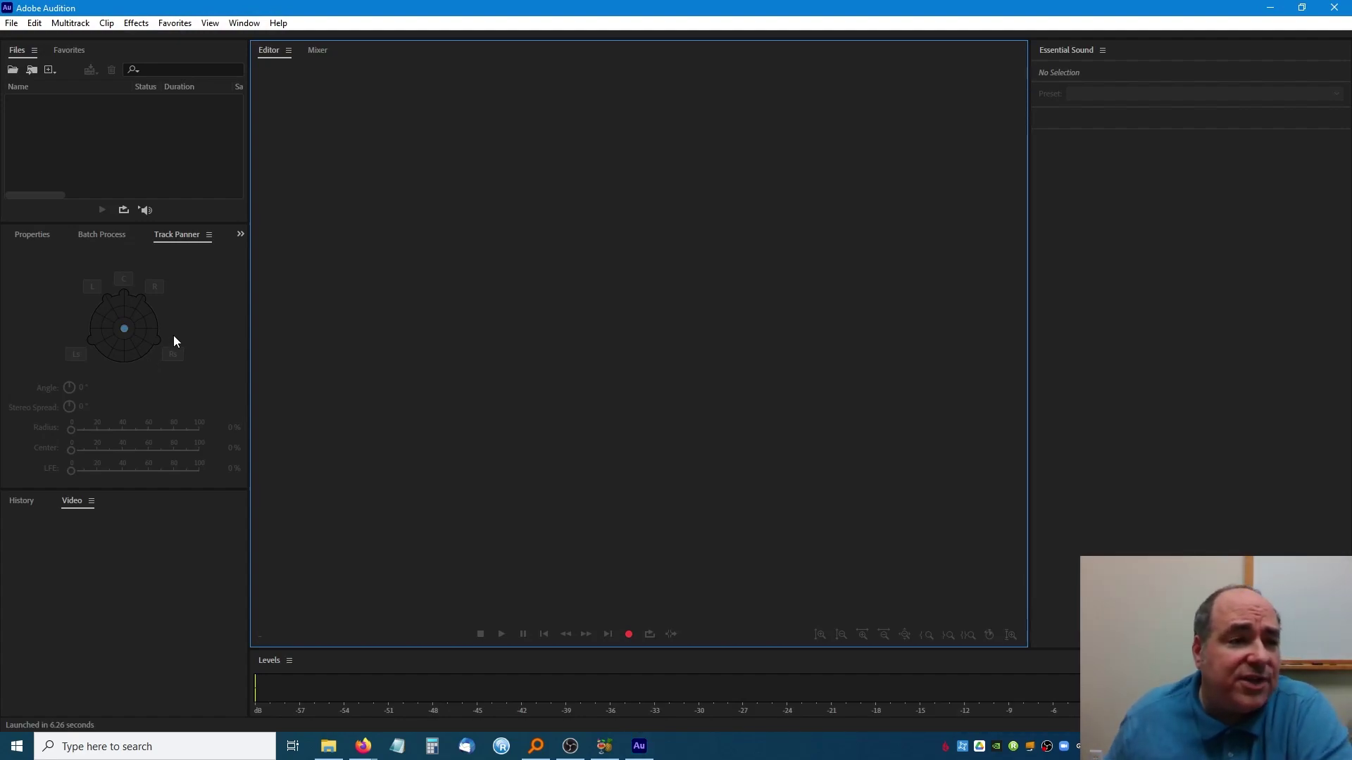
Step: Open Chicago-1.m4v from the Videos folder in Audition
{"action": "left_click", "coordinate": [17, 28]}
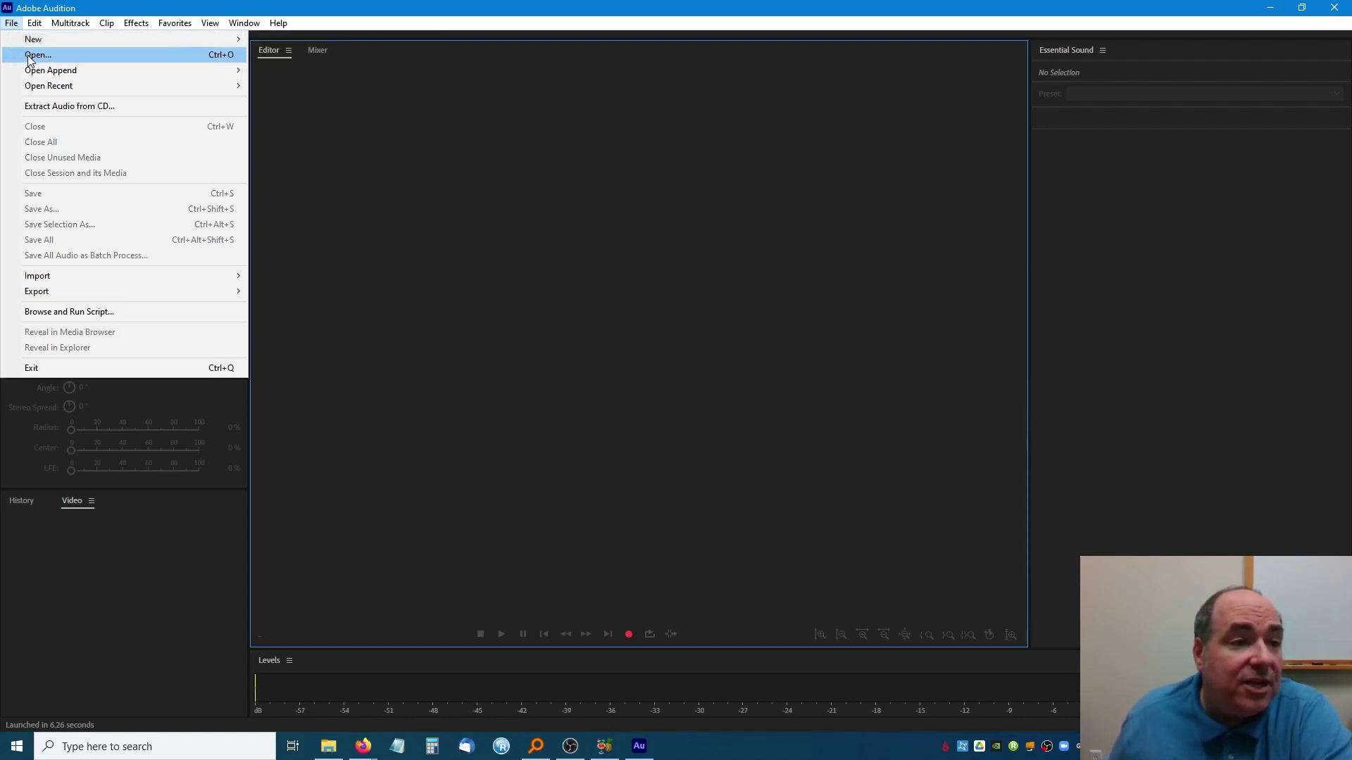
{"action": "left_click", "coordinate": [31, 56]}
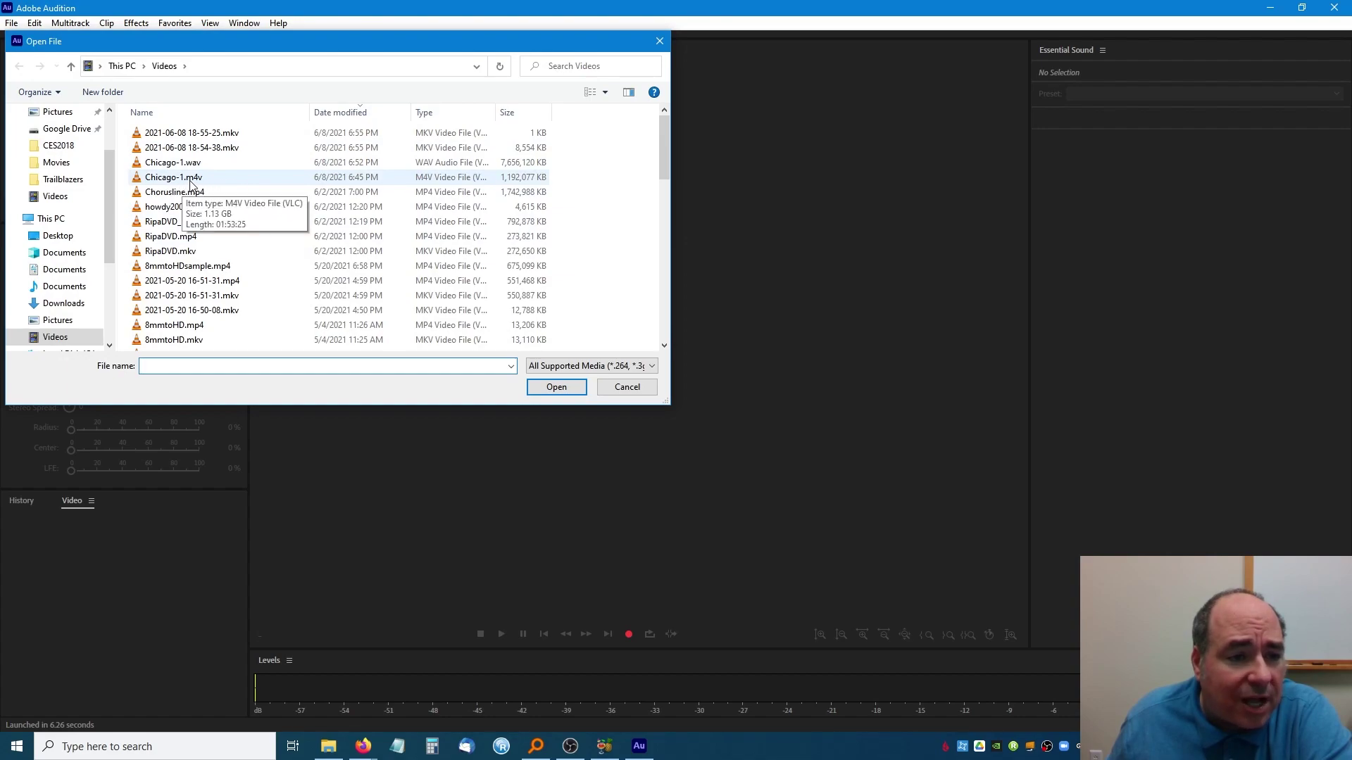
{"action": "double_click", "coordinate": [190, 179]}
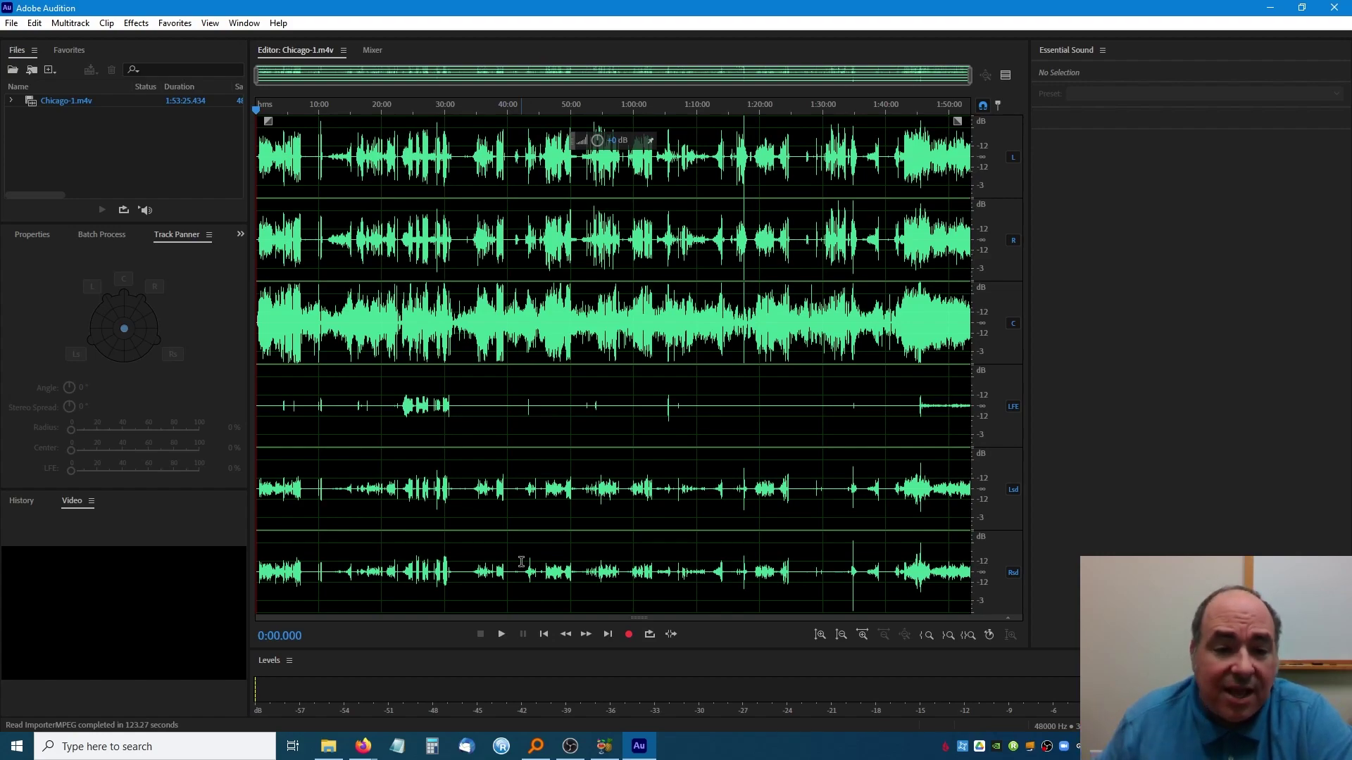
Step: Move the playhead to 30:00, back to about 23:34, then ahead to 38:06.357
{"action": "left_click", "coordinate": [434, 263]}
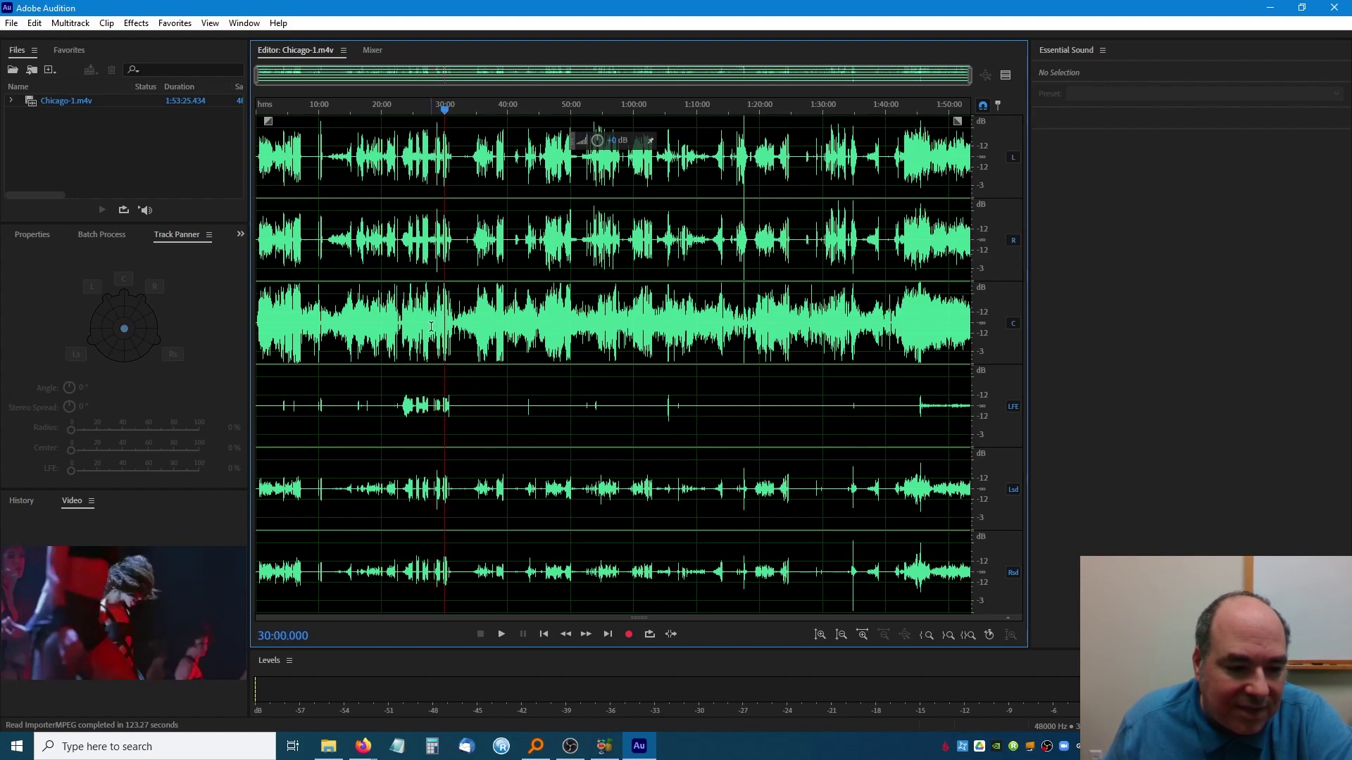
{"action": "left_click", "coordinate": [404, 333]}
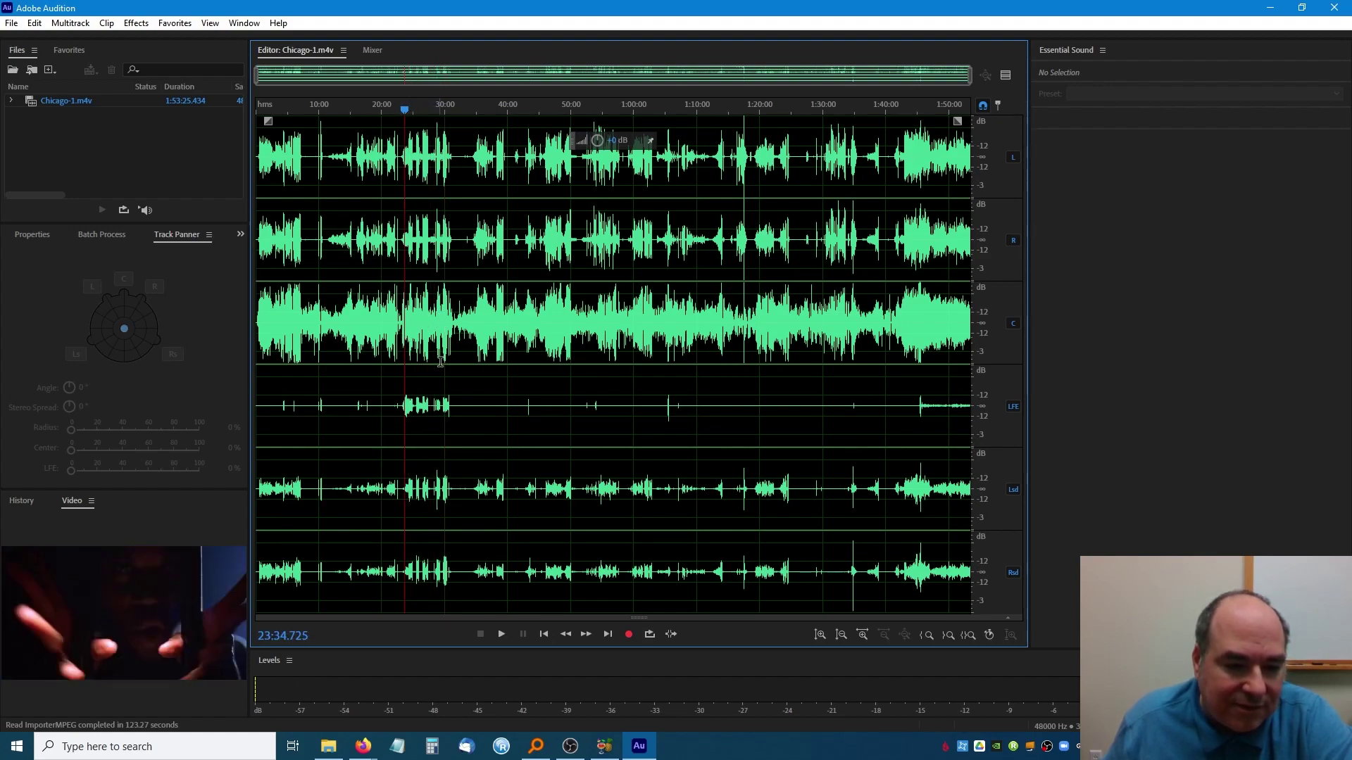
{"action": "left_click", "coordinate": [496, 318]}
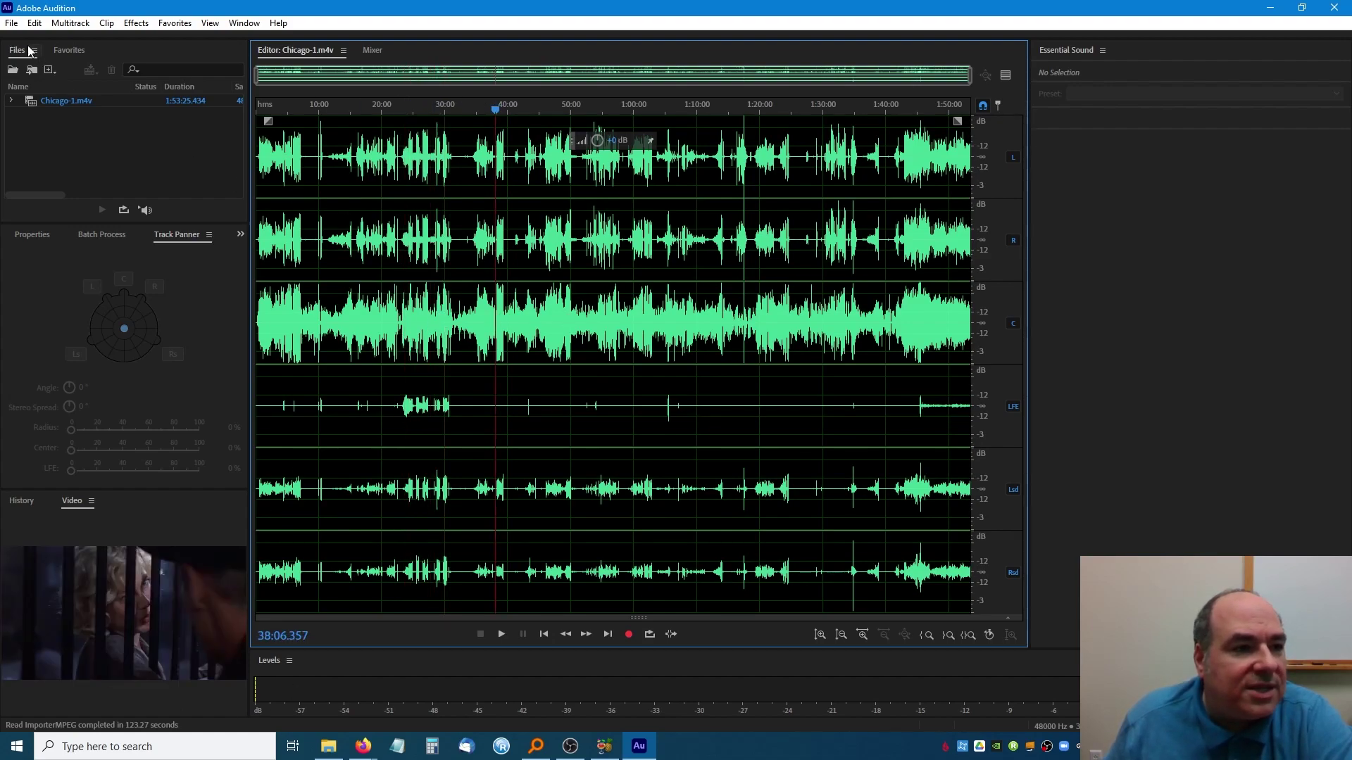
{"action": "left_click", "coordinate": [11, 23]}
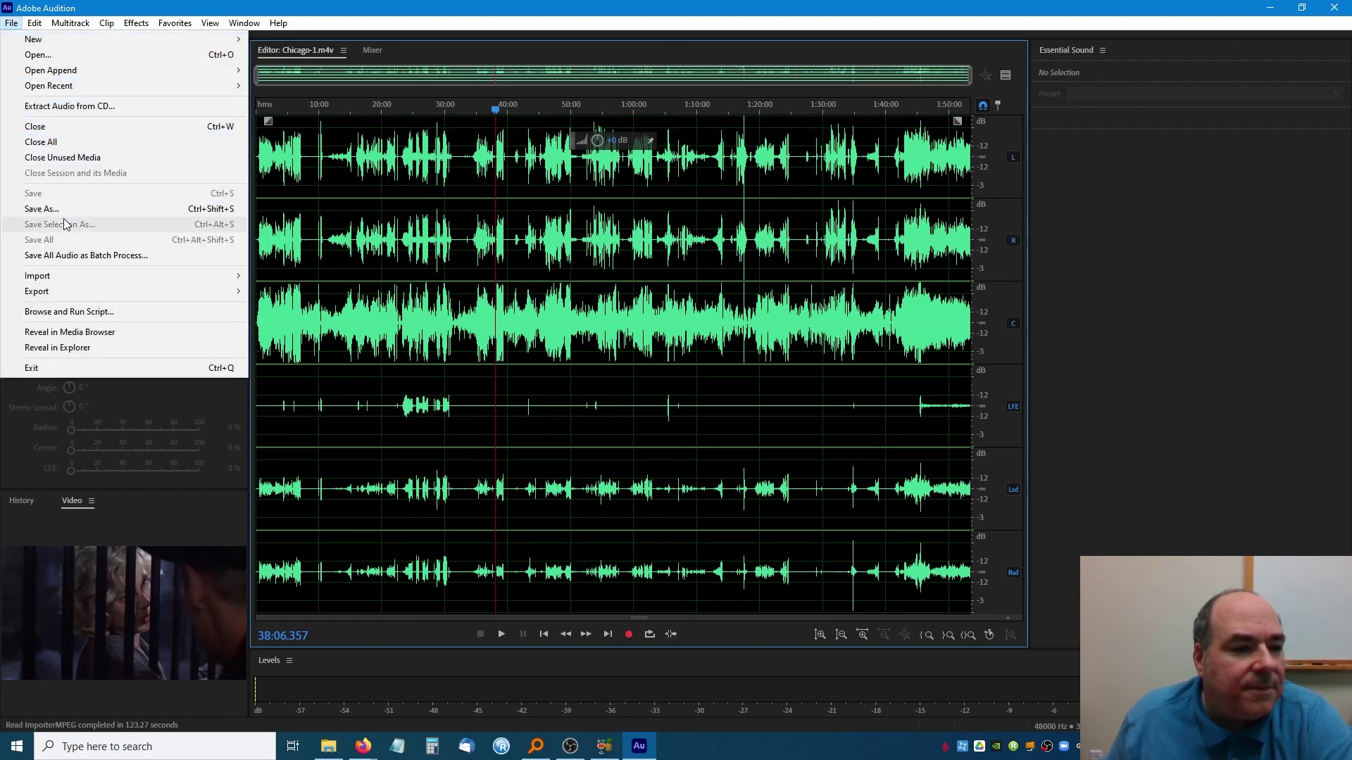
{"action": "left_click", "coordinate": [65, 212]}
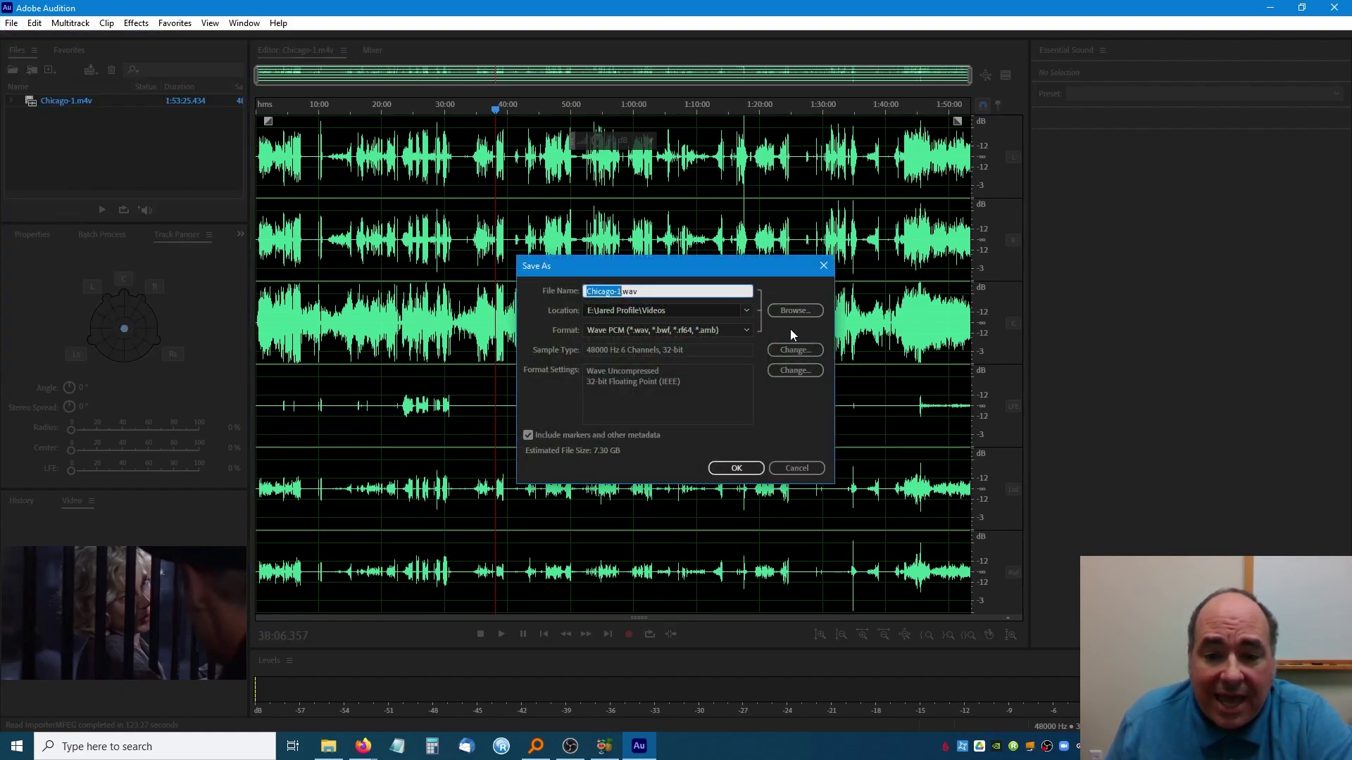
{"action": "left_click", "coordinate": [791, 353]}
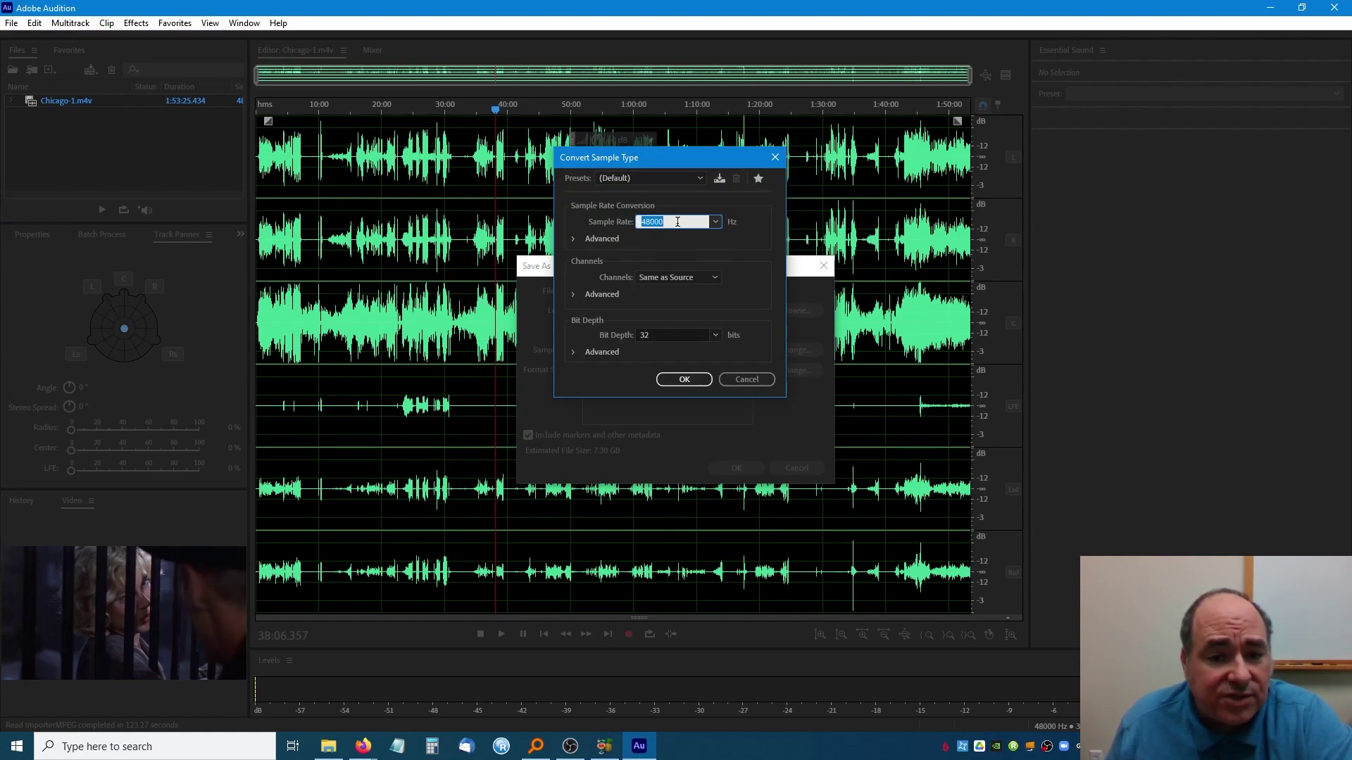
{"action": "left_click", "coordinate": [711, 276]}
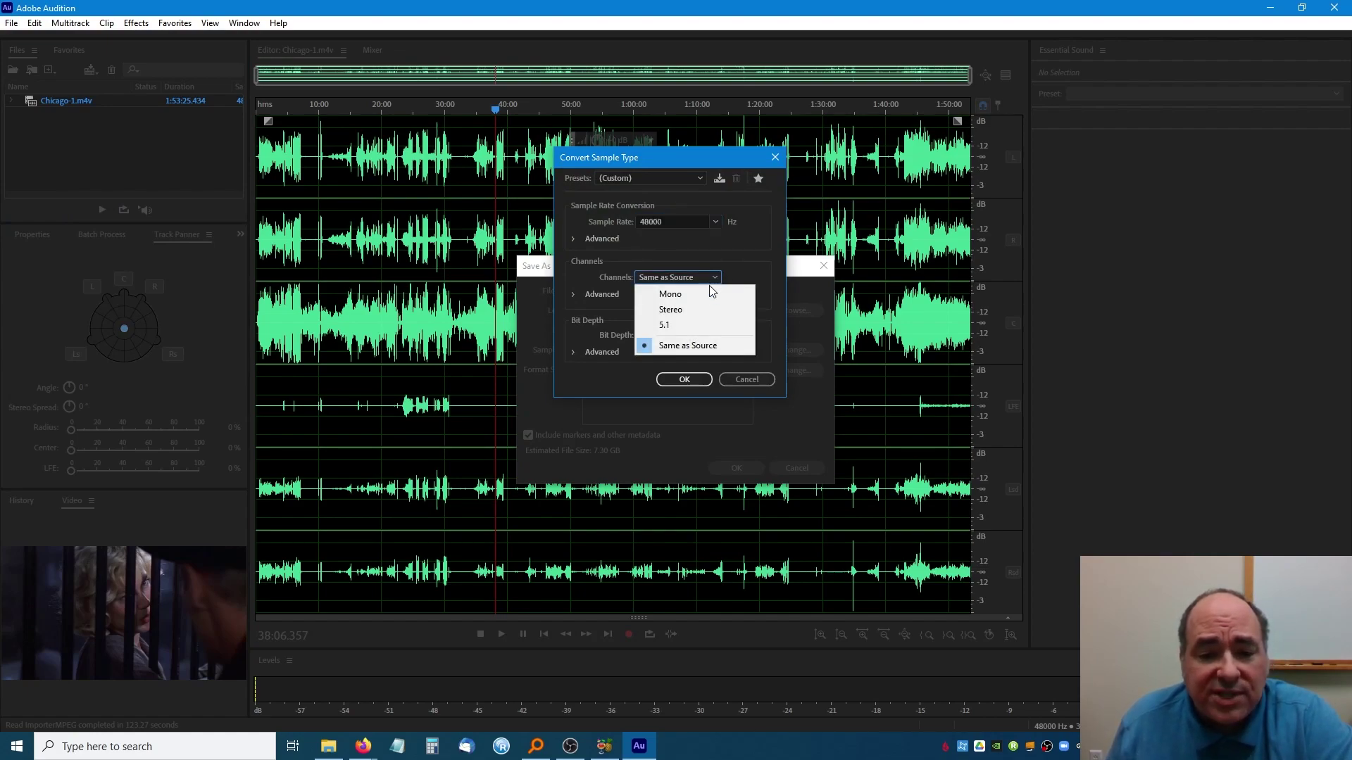
{"action": "left_click", "coordinate": [701, 328]}
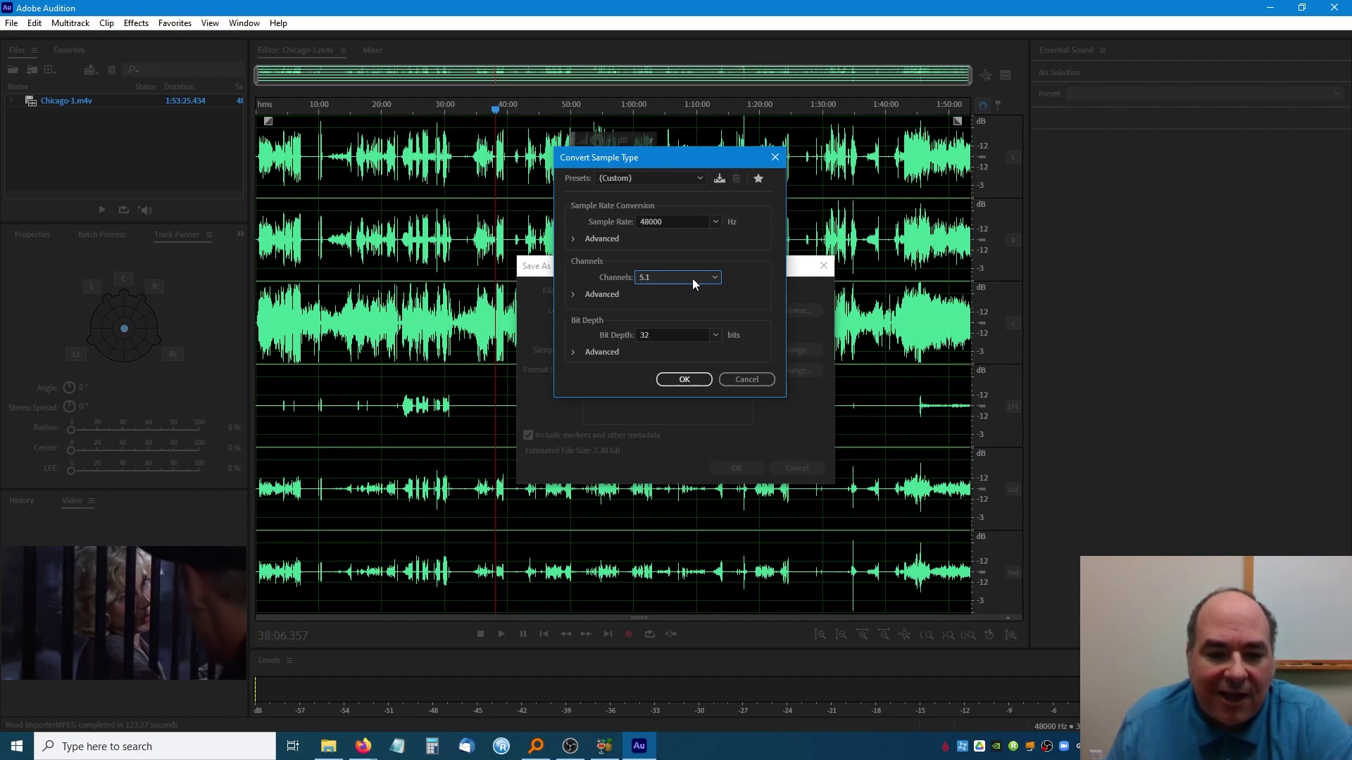
{"action": "left_click", "coordinate": [746, 378]}
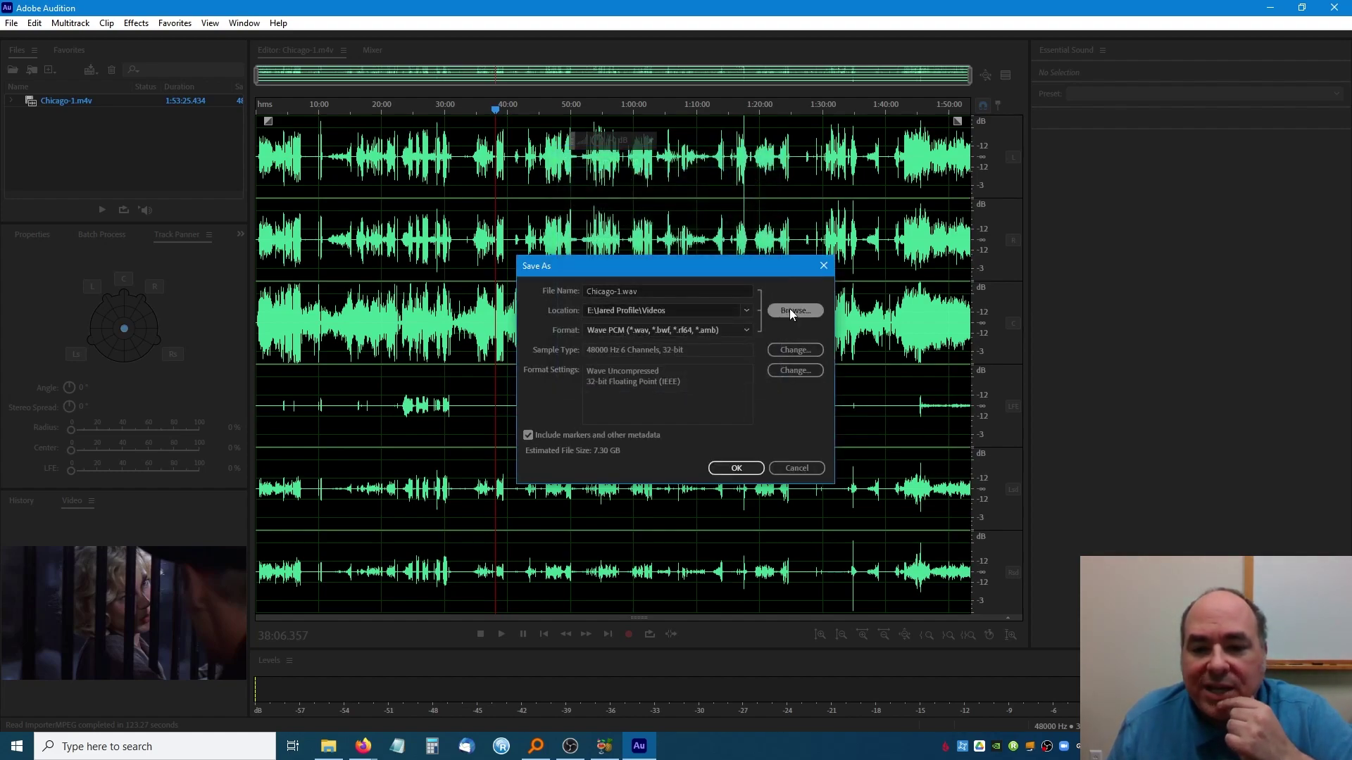
{"action": "left_click", "coordinate": [822, 269]}
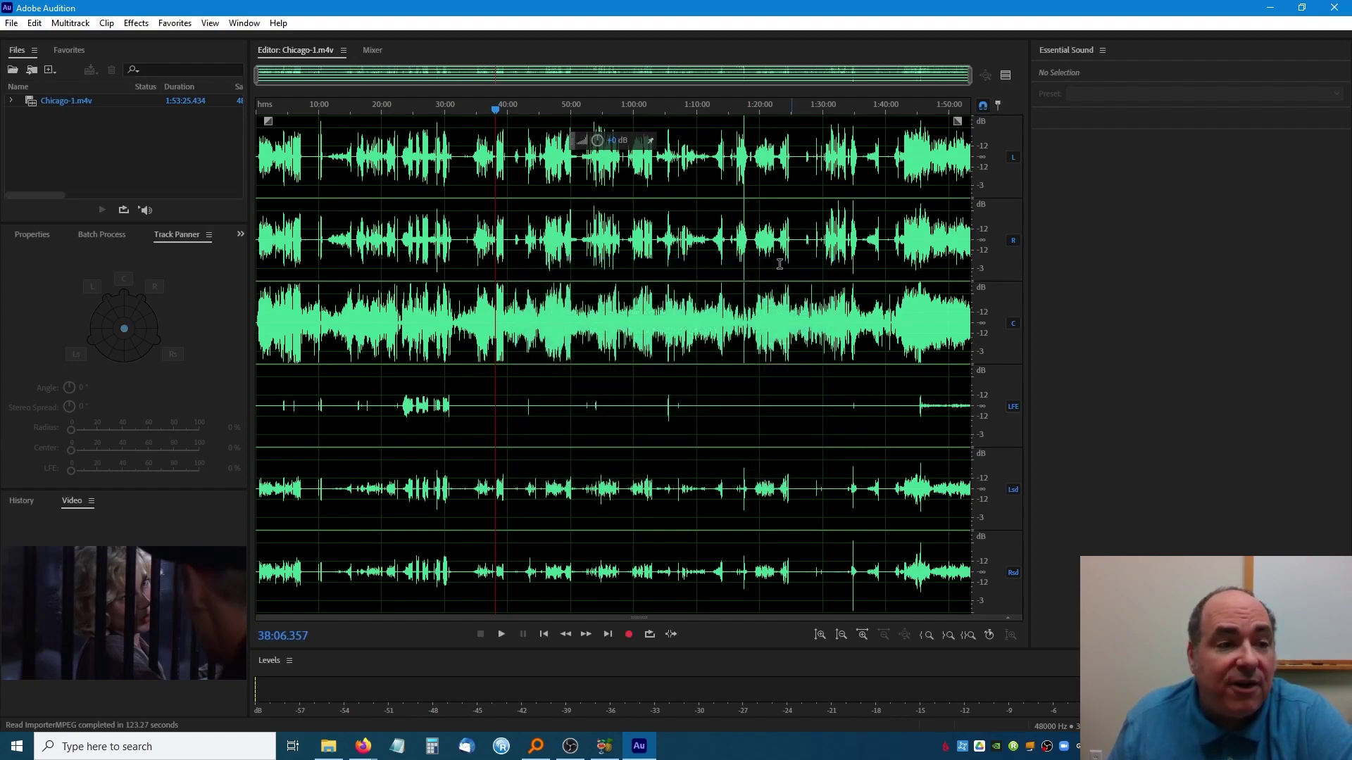
Step: Close Chicago-1.m4v and show the Videos folder in the Open File dialog, listing the 7.30 GB Chicago-1.wav
{"action": "left_click", "coordinate": [14, 25]}
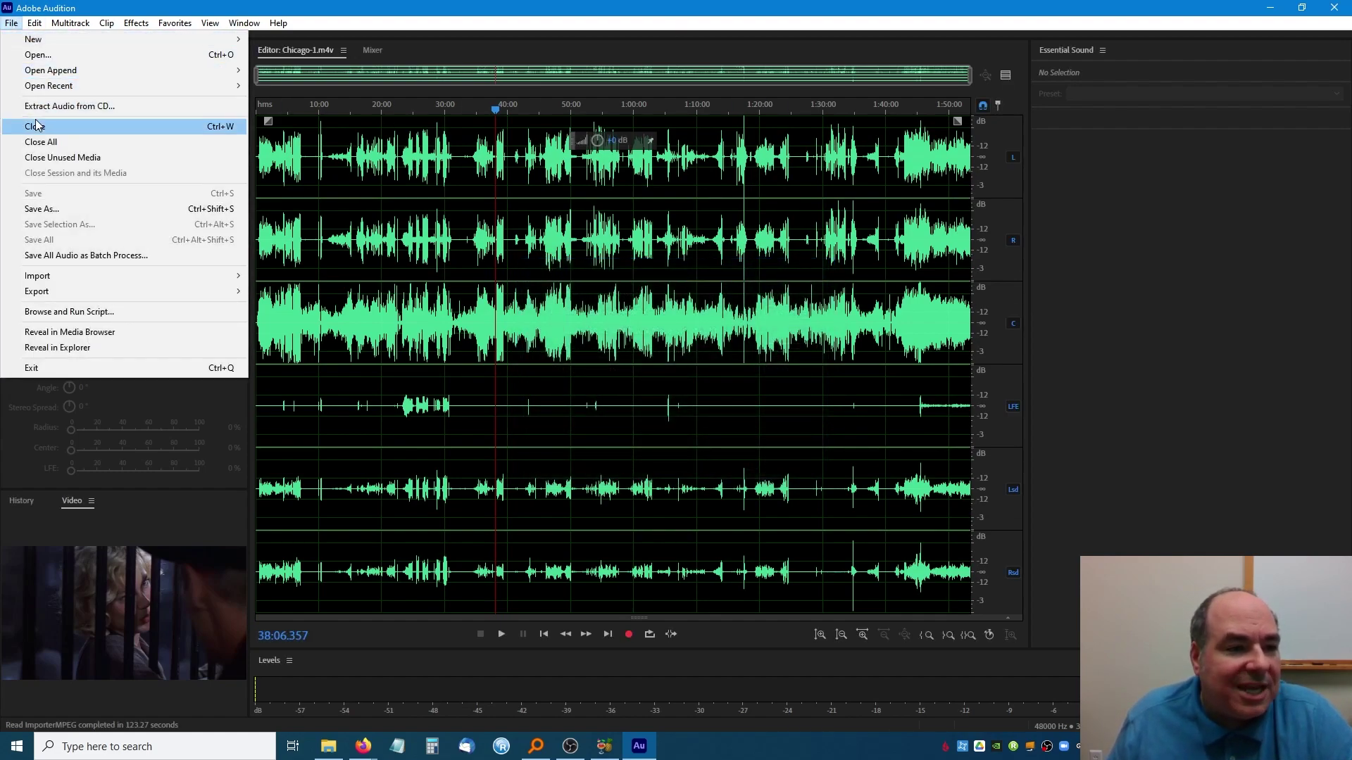
{"action": "key", "text": "Escape"}
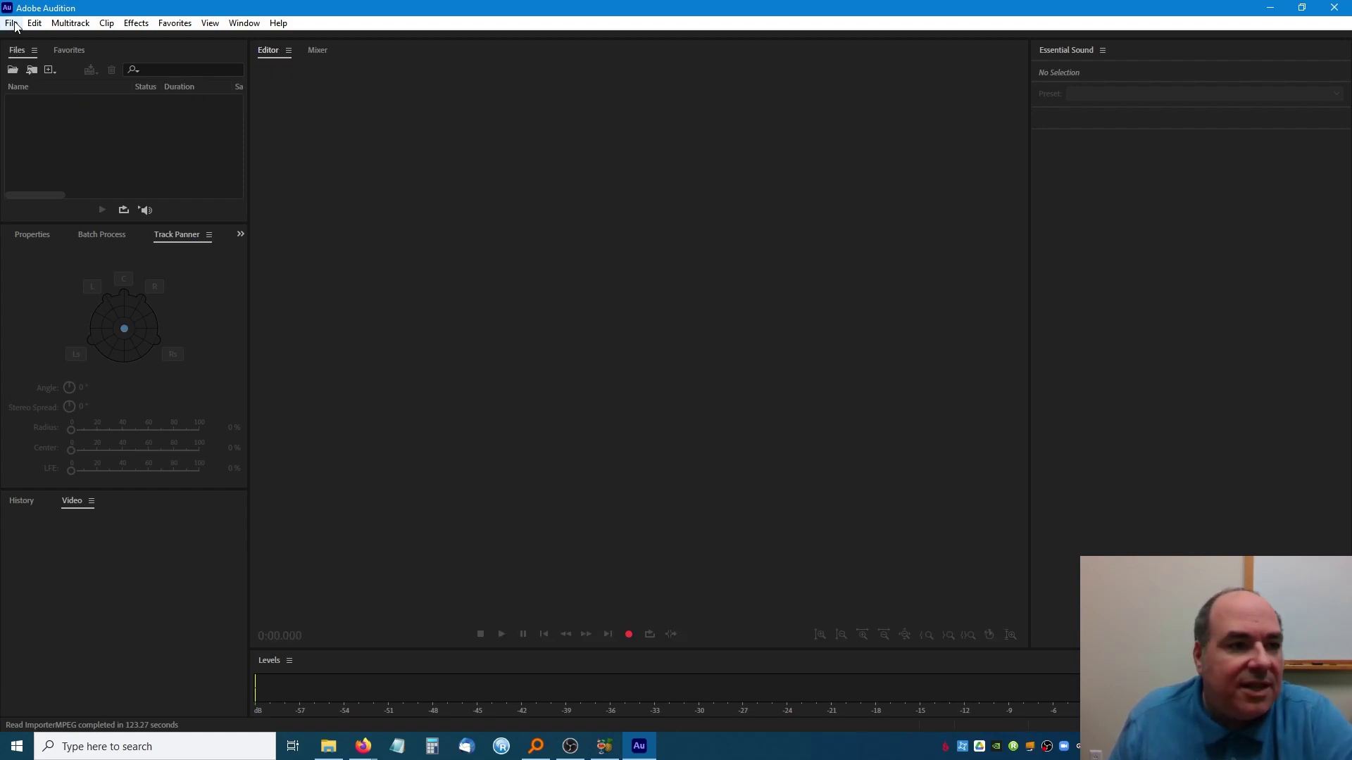
{"action": "left_click", "coordinate": [12, 23]}
{"action": "left_click", "coordinate": [28, 54]}
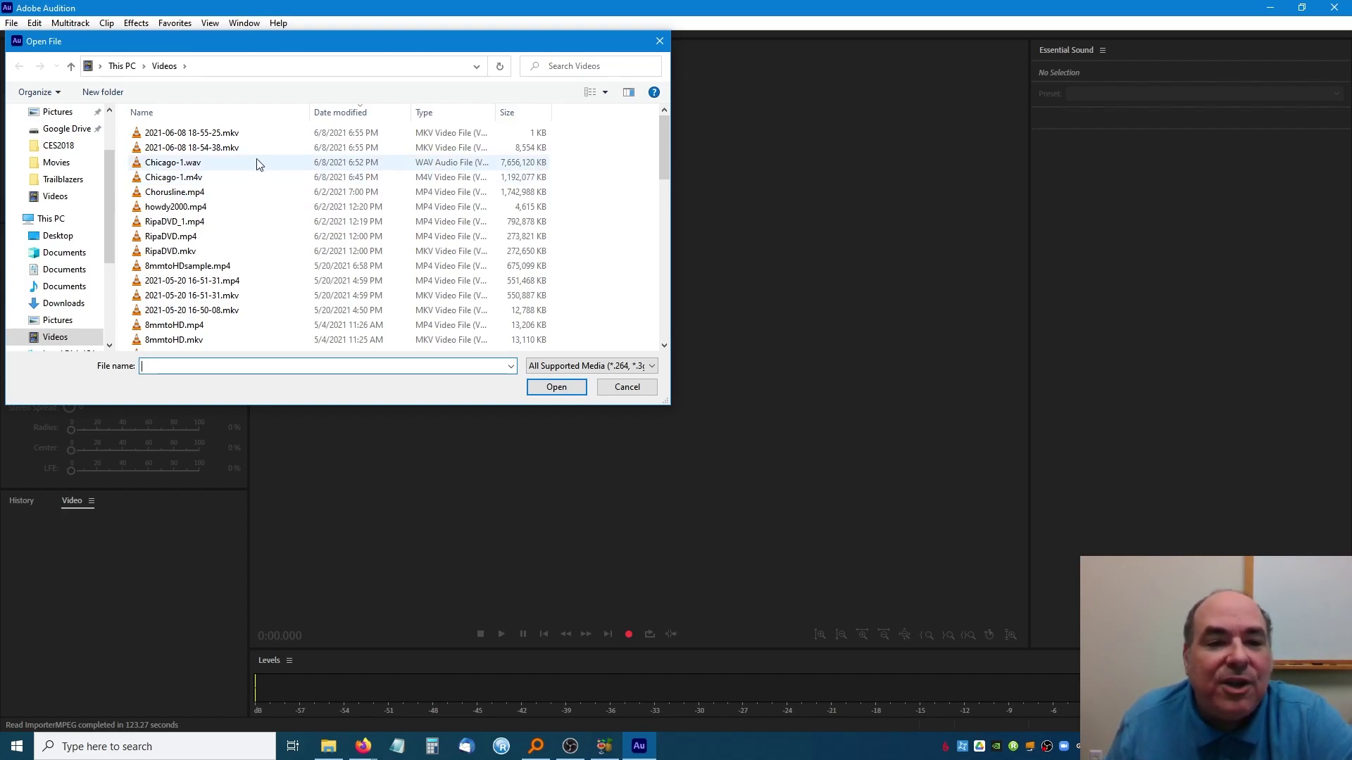
{"action": "mouse_move", "coordinate": [255, 166]}
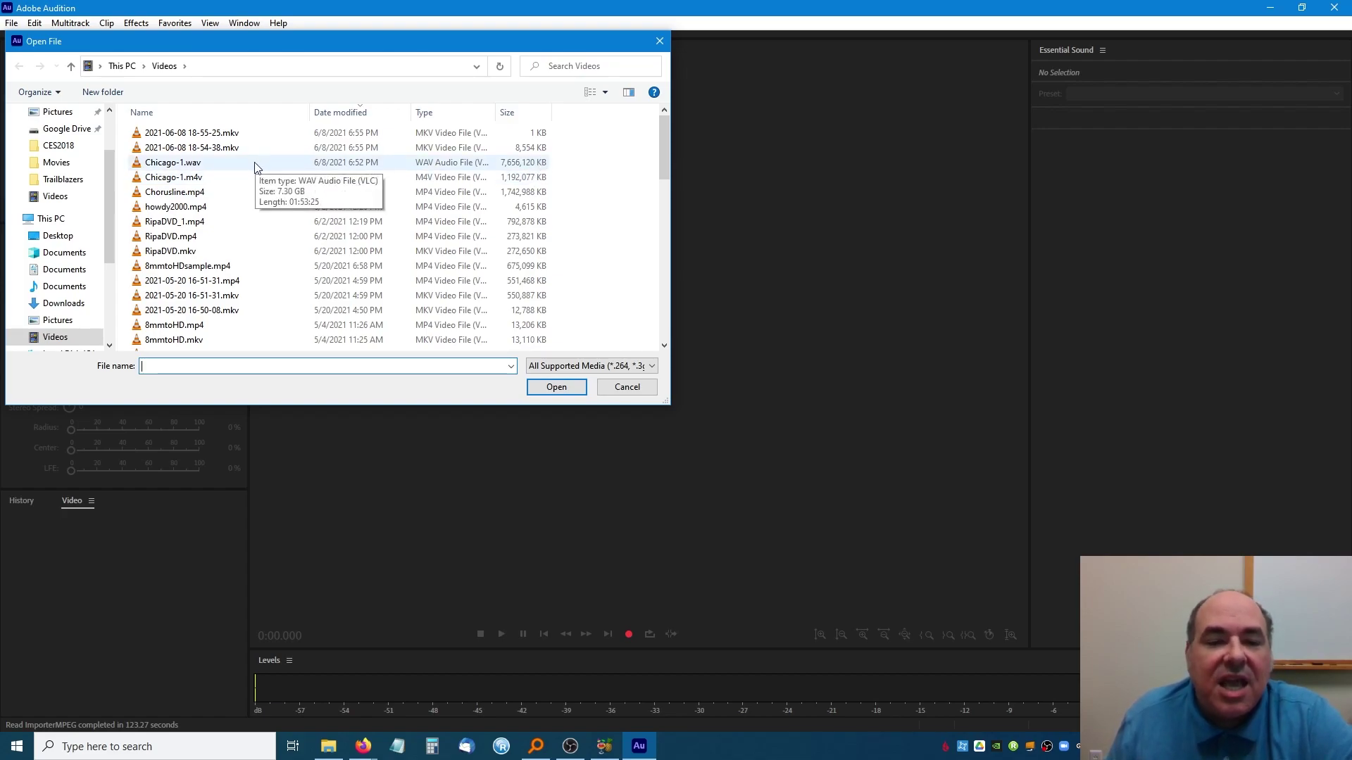
Step: Load the 7.30 GB Chicago-1.wav from the Videos folder
{"action": "double_click", "coordinate": [255, 164]}
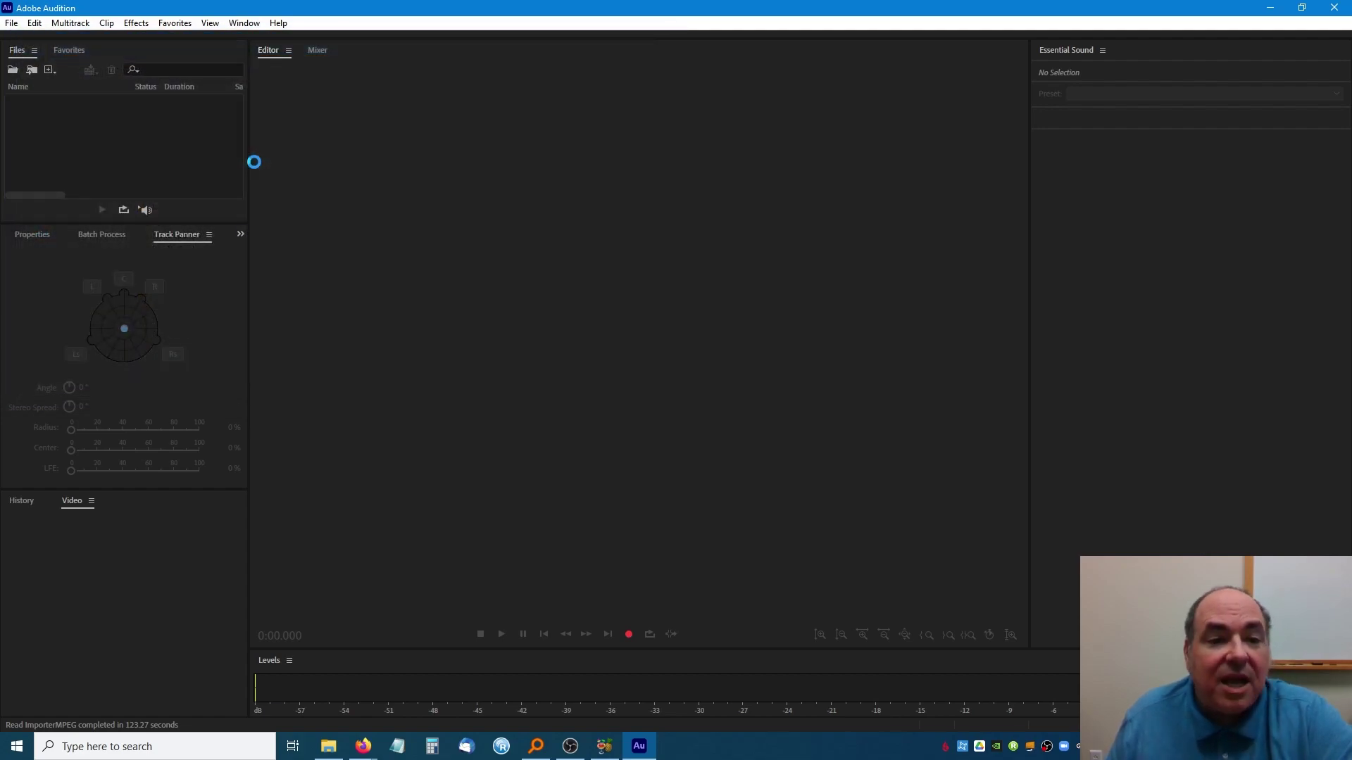